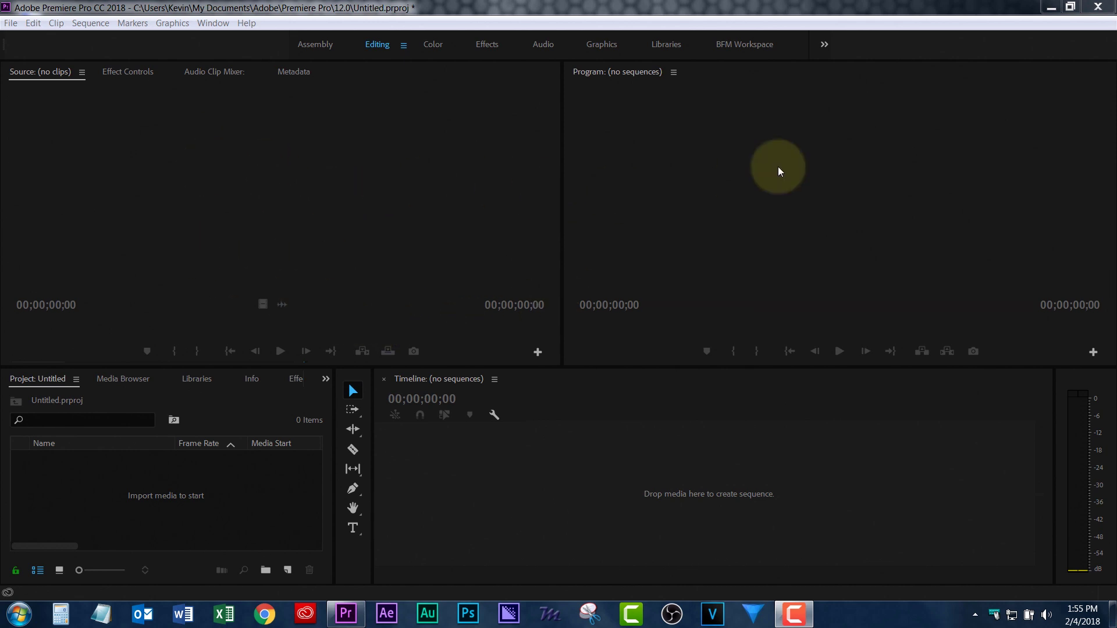
Switch Premiere Pro to the custom BFM Workspace layout
{"action": "left_click", "coordinate": [742, 43]}
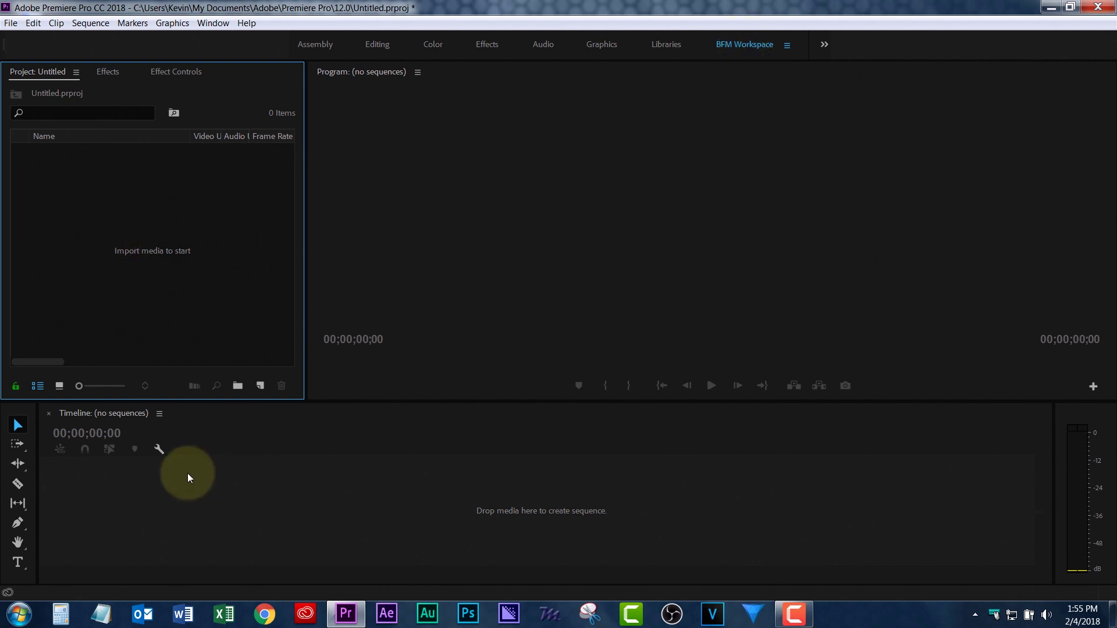
Import the mountain aerial clip and create a new sequence from it
{"action": "double_click", "coordinate": [106, 204]}
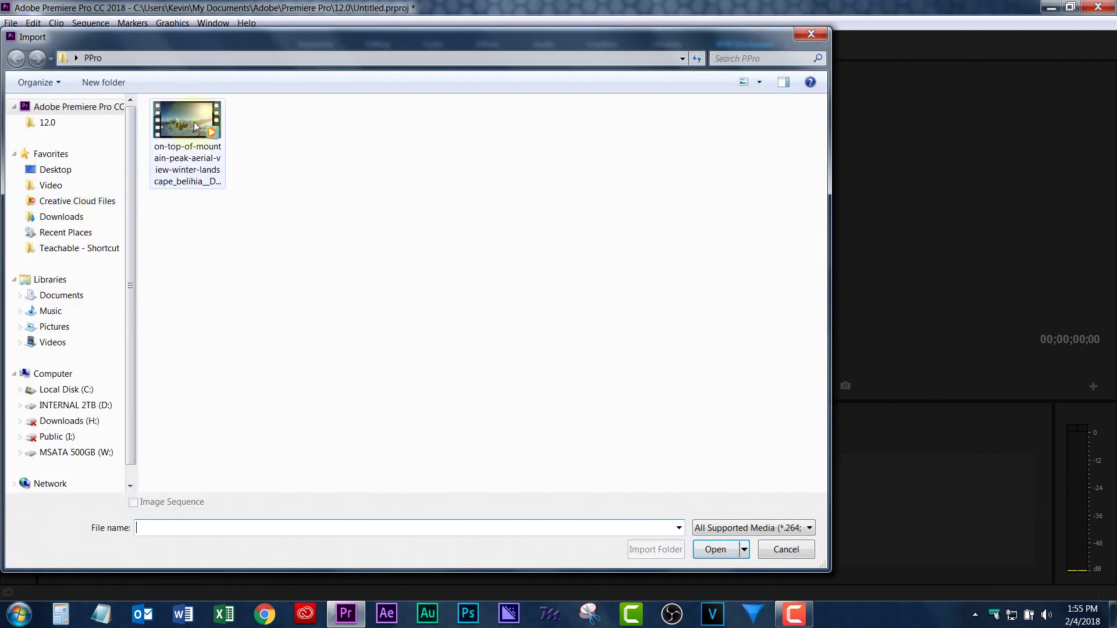
{"action": "double_click", "coordinate": [194, 122]}
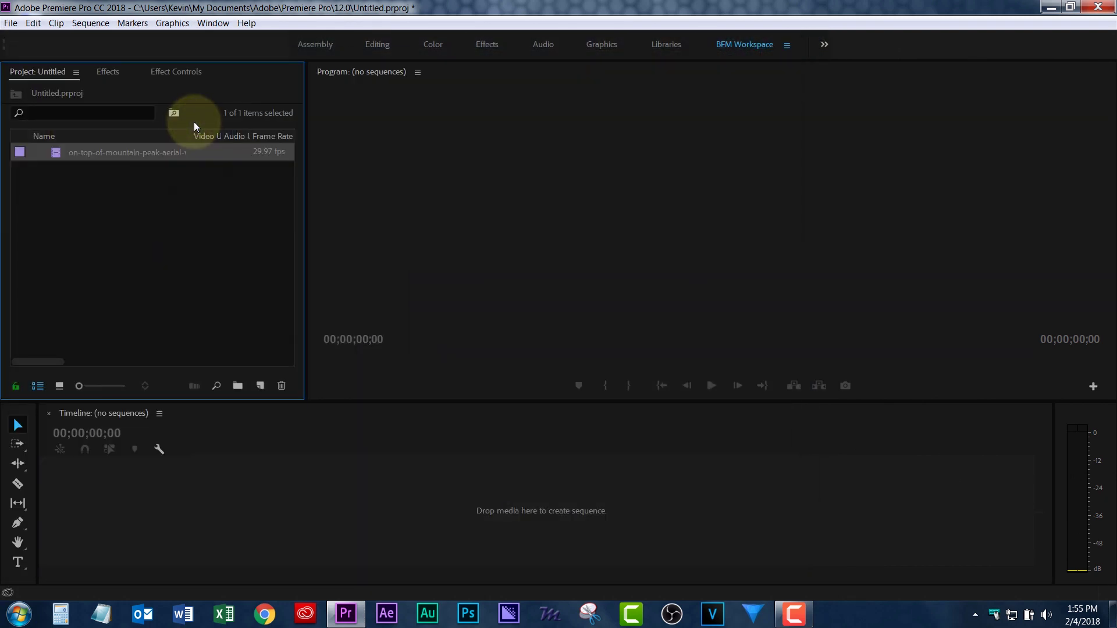
{"action": "left_click_drag", "start_coordinate": [56, 150], "coordinate": [70, 492]}
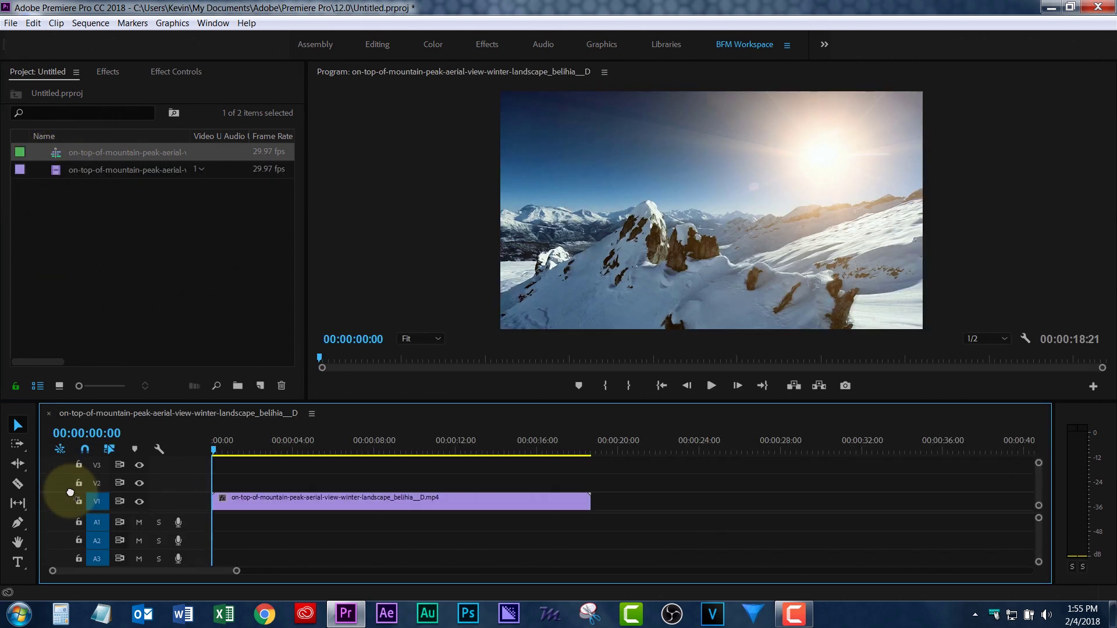
{"action": "mouse_move", "coordinate": [232, 445]}
{"action": "left_mouse_down"}
{"action": "mouse_move", "coordinate": [389, 448]}
{"action": "mouse_move", "coordinate": [214, 442]}
{"action": "left_mouse_up"}
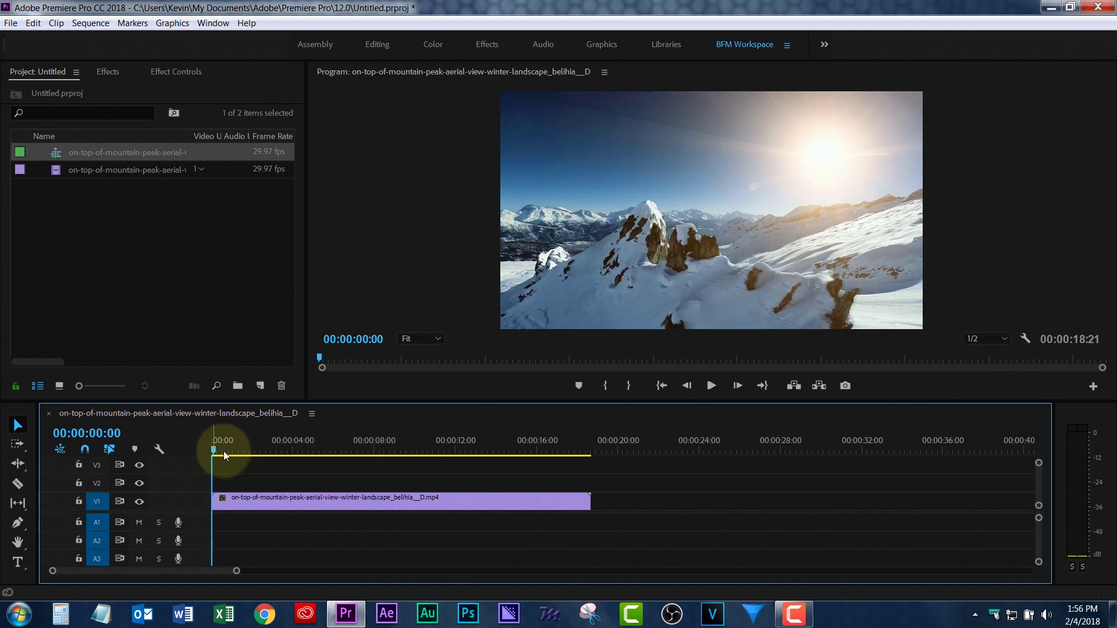
Copy the clip onto V2 and trim the V1 copy to start at 00:00:06:14
{"action": "left_click", "coordinate": [272, 498]}
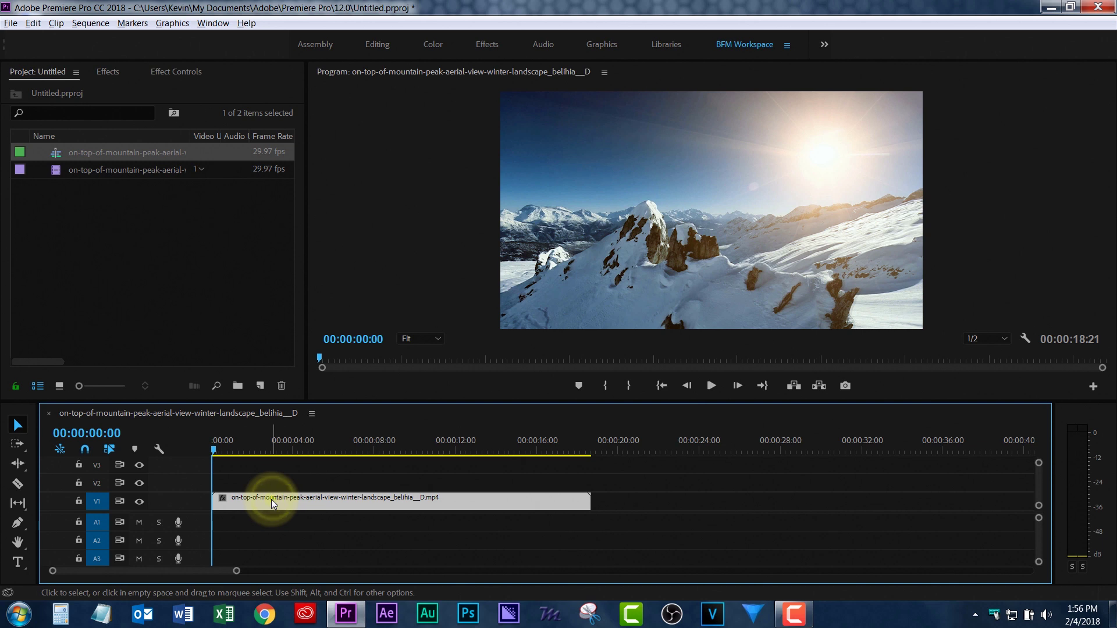
{"action": "left_click_drag", "start_coordinate": [271, 499], "coordinate": [272, 485], "text": "alt"}
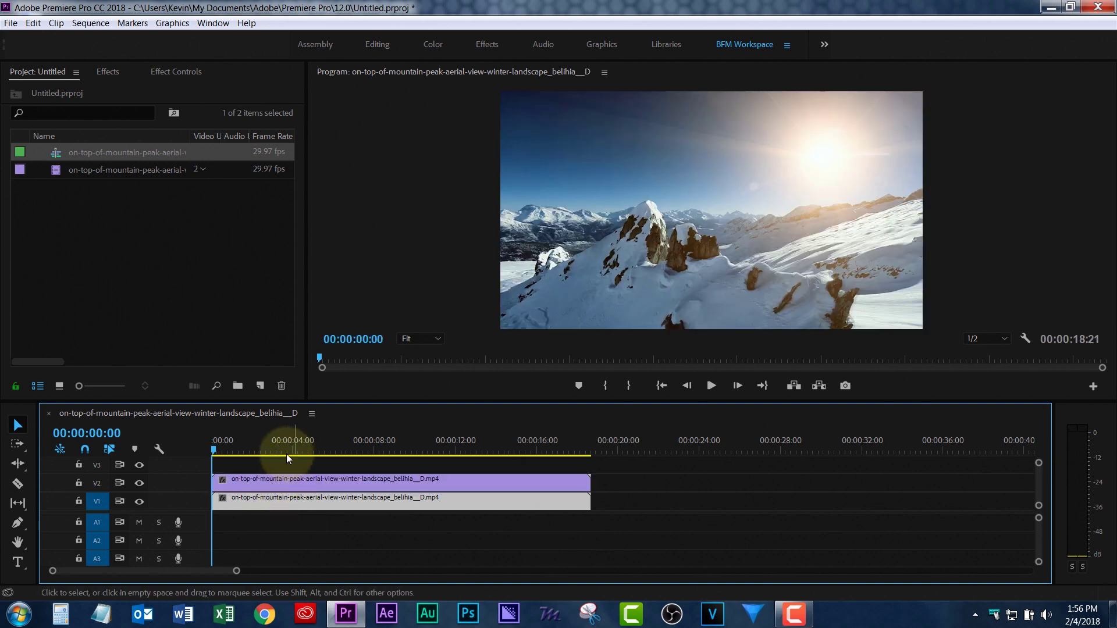
{"action": "left_click_drag", "start_coordinate": [274, 445], "coordinate": [342, 449]}
{"action": "left_click_drag", "start_coordinate": [212, 498], "coordinate": [343, 507]}
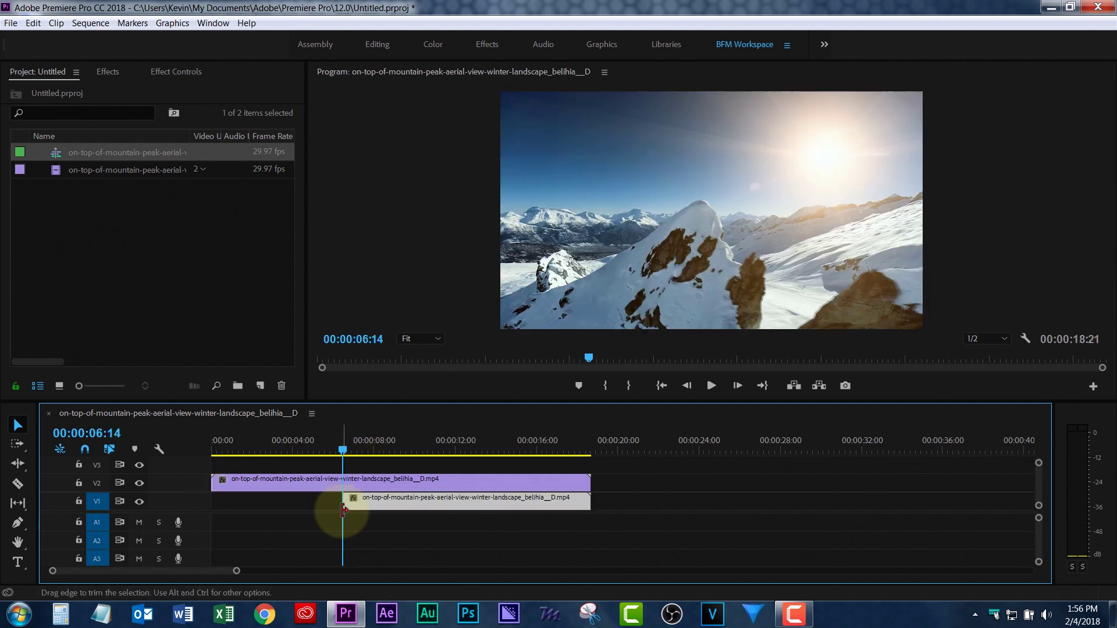
{"action": "left_click", "coordinate": [319, 535]}
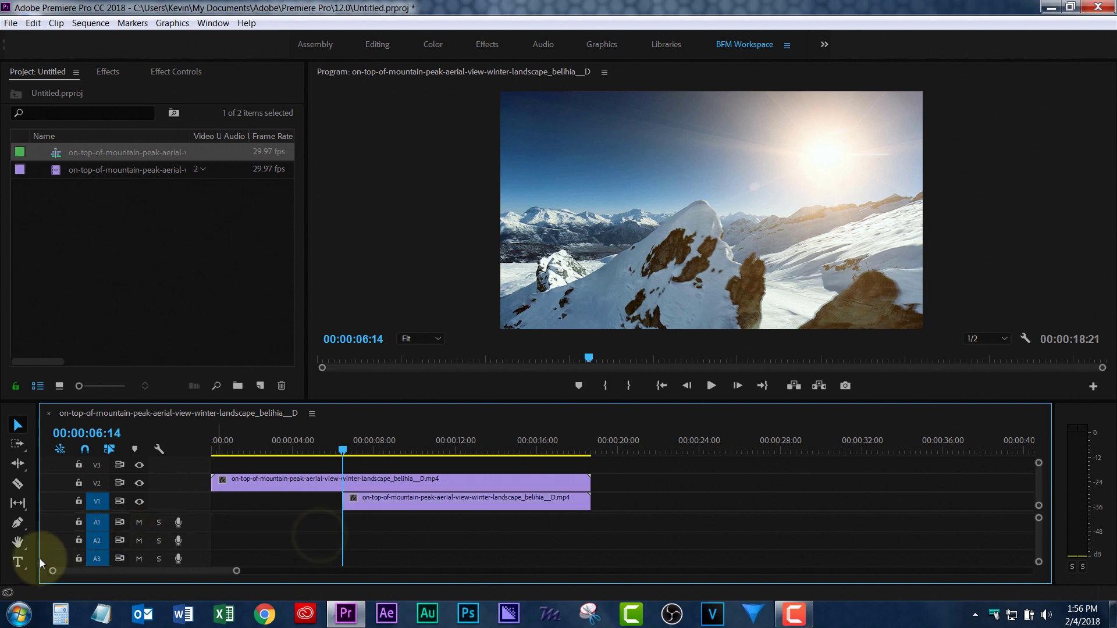
Add a HIGH SNOW text box over the video in the Program monitor
{"action": "left_click", "coordinate": [18, 562]}
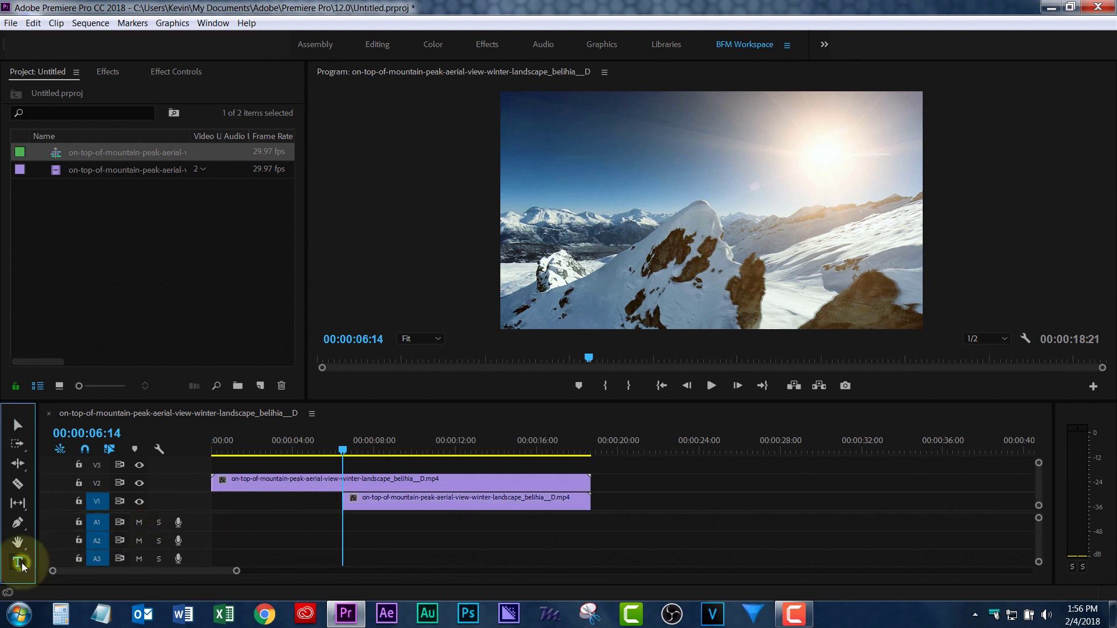
{"action": "left_click", "coordinate": [647, 203]}
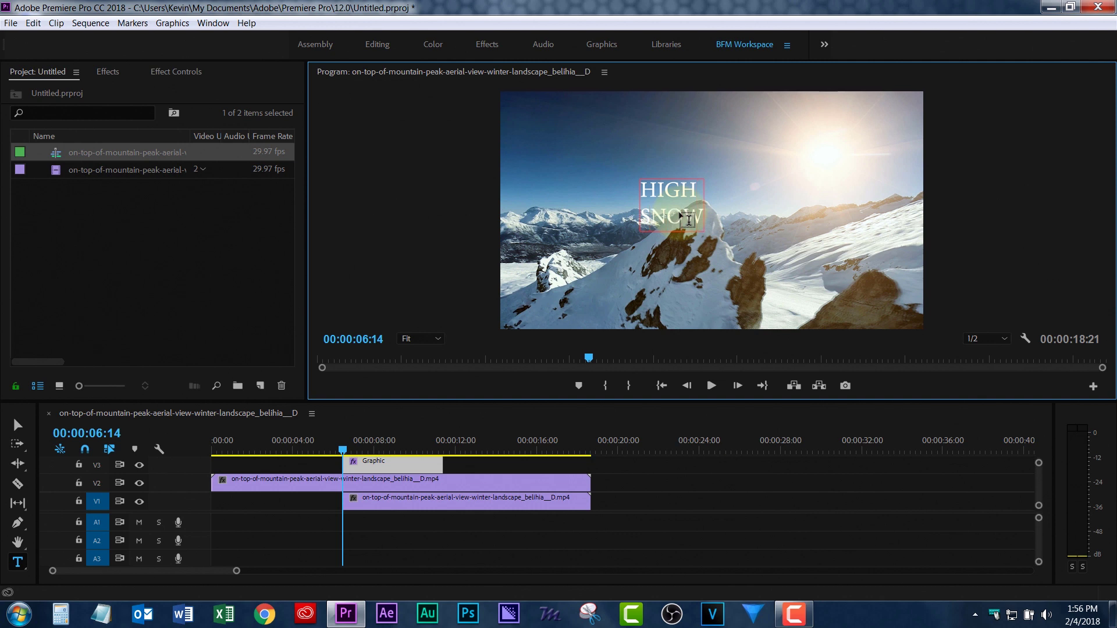
{"action": "key", "text": "ctrl+a"}
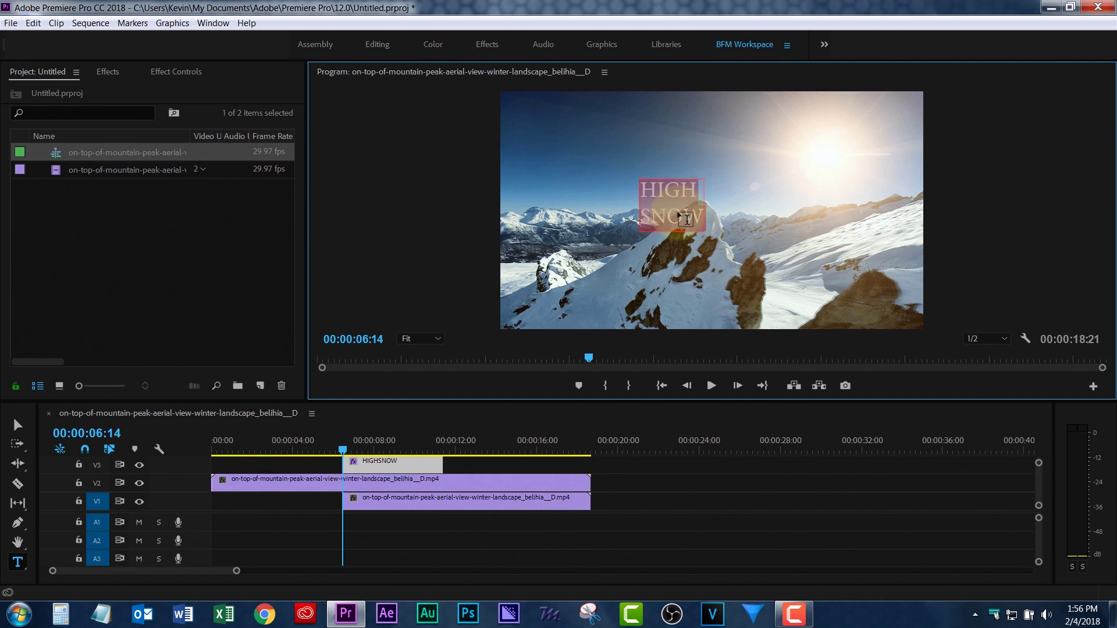
Set the HIGH SNOW title font to Bebas and center-align it
{"action": "left_click", "coordinate": [177, 72]}
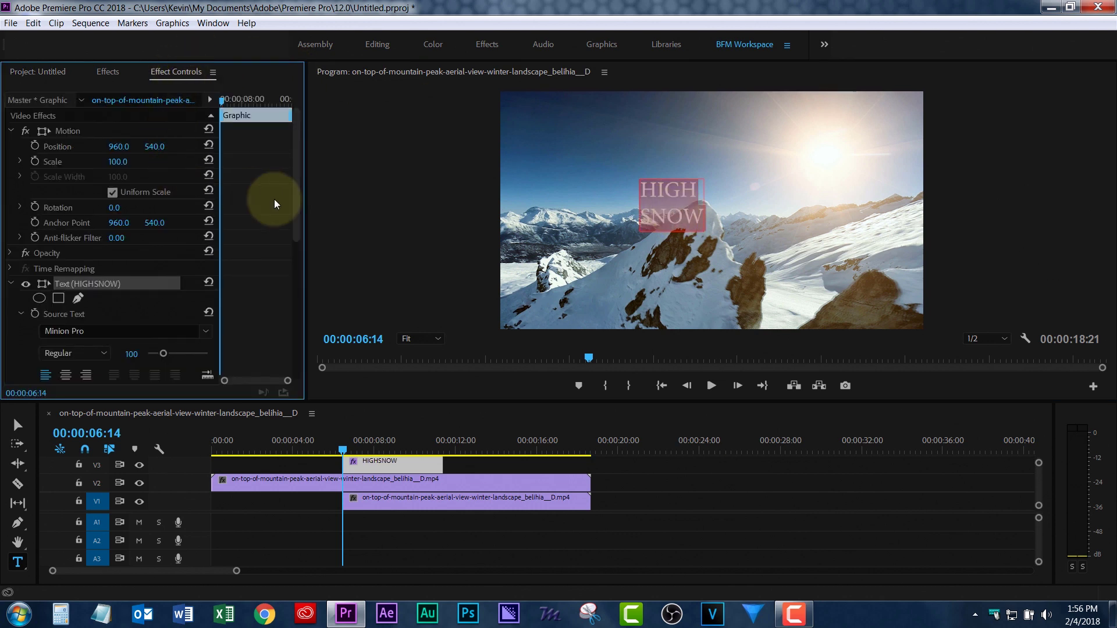
{"action": "scroll", "coordinate": [249, 169], "scroll_direction": "down", "scroll_amount": 2}
{"action": "scroll", "coordinate": [246, 181], "scroll_direction": "down", "scroll_amount": 1}
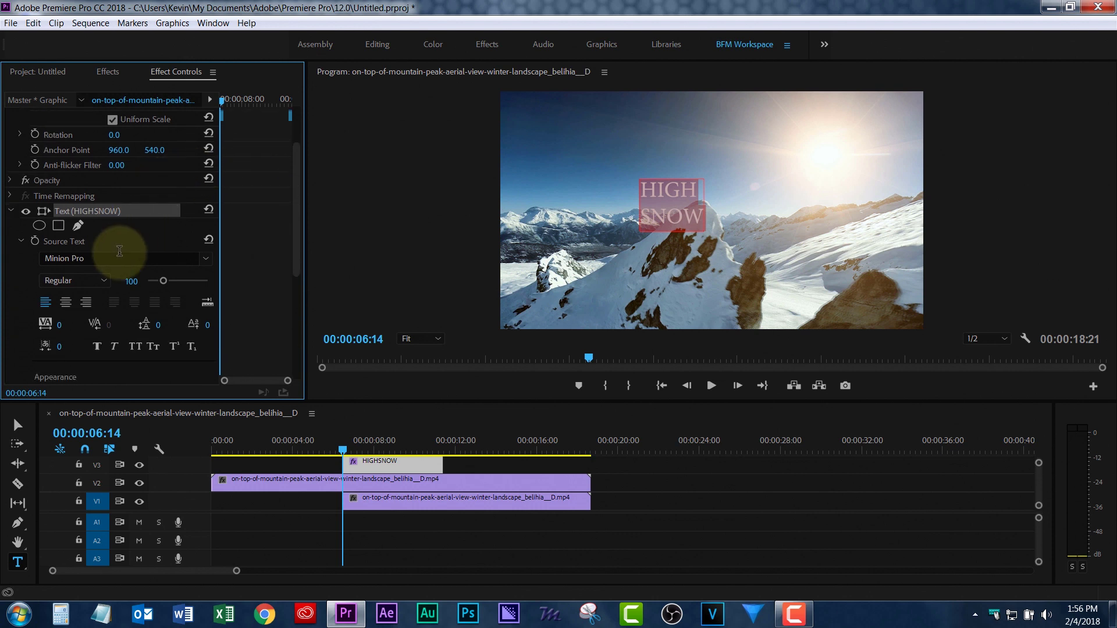
{"action": "left_click", "coordinate": [112, 257]}
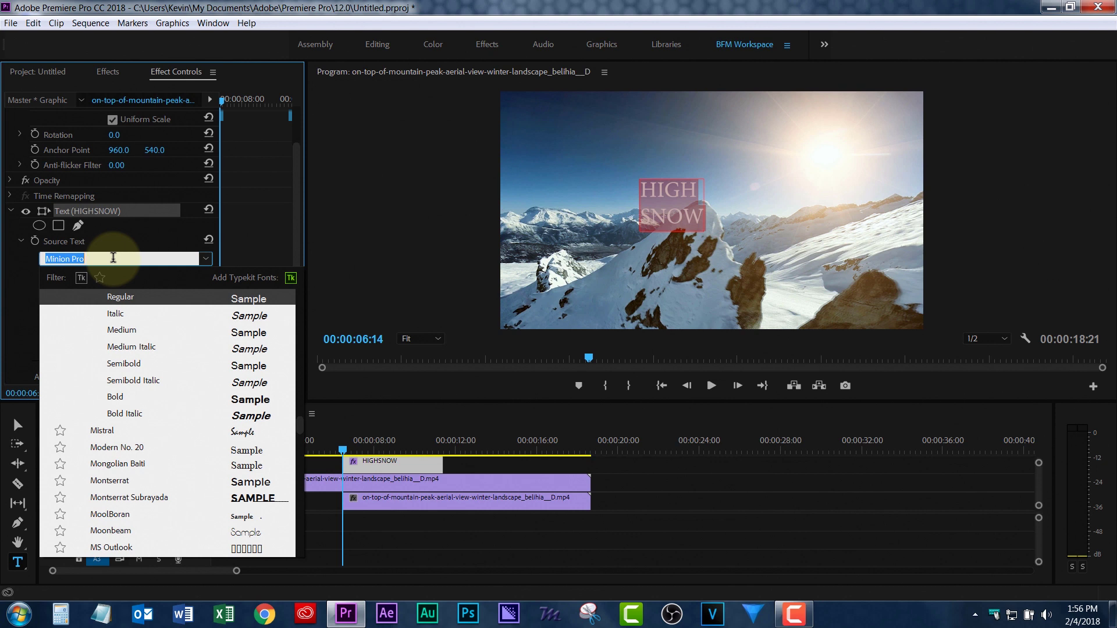
{"action": "type", "text": "b"}
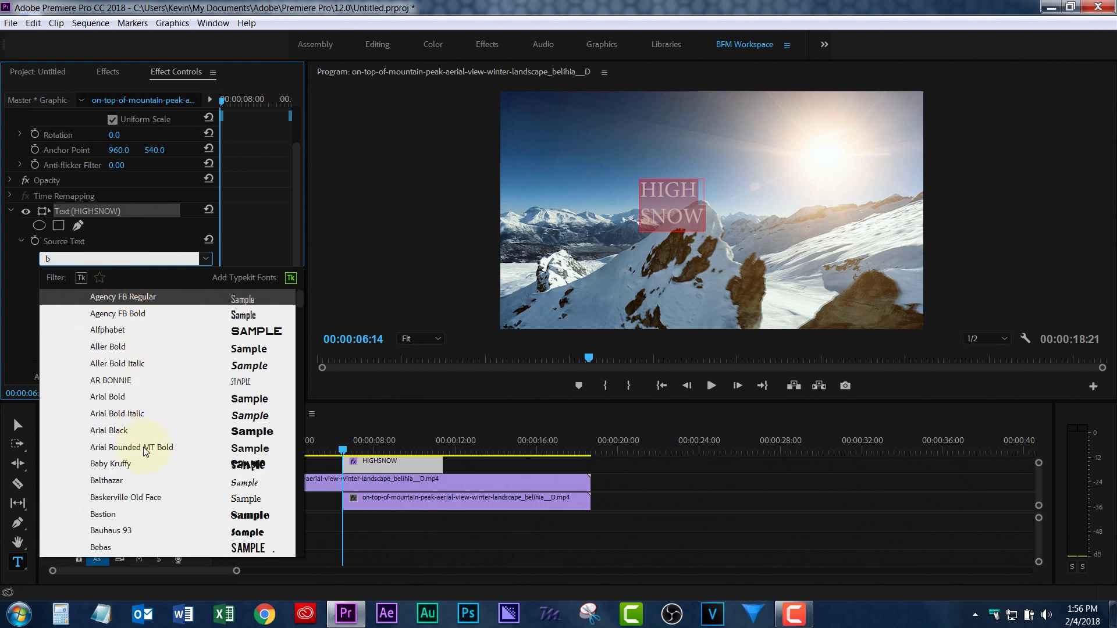
{"action": "scroll", "coordinate": [150, 451], "scroll_direction": "down", "scroll_amount": 2}
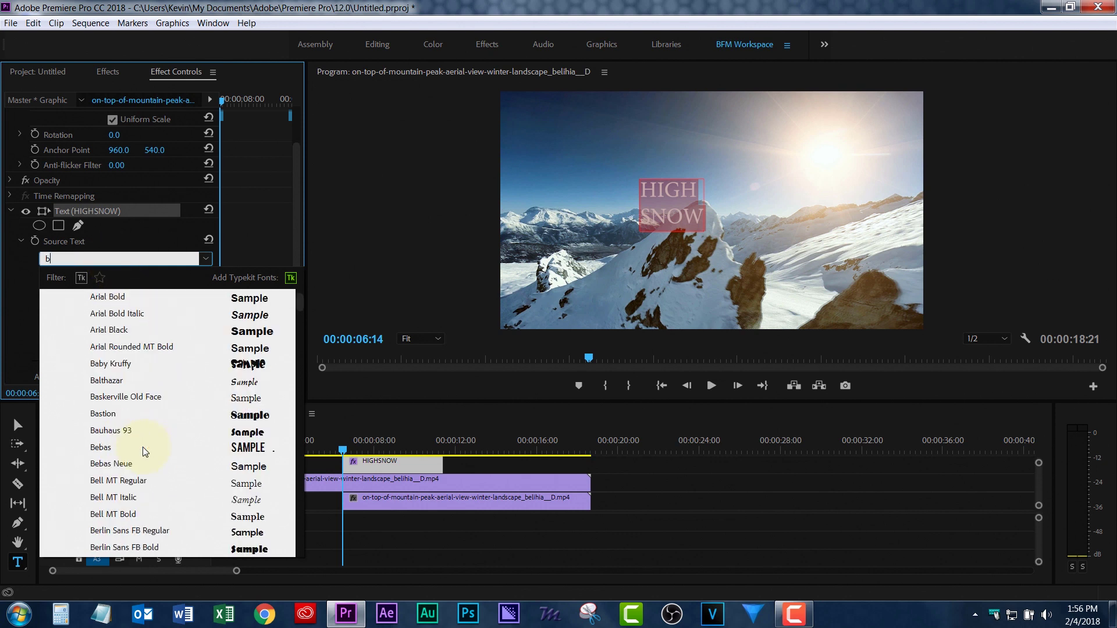
{"action": "left_click", "coordinate": [99, 447]}
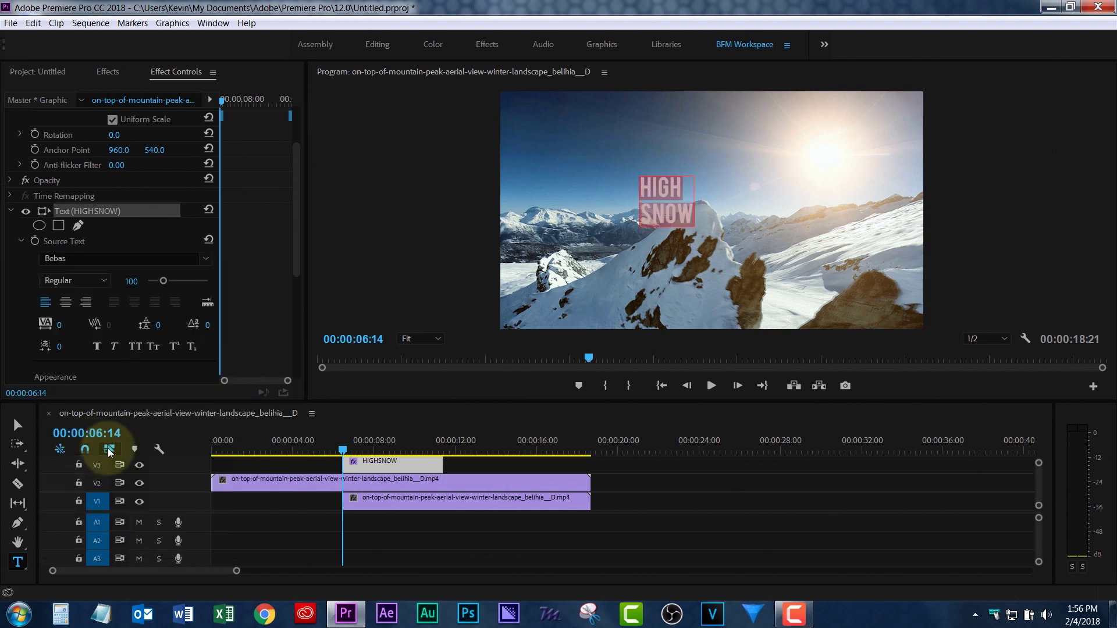
{"action": "left_click", "coordinate": [72, 303]}
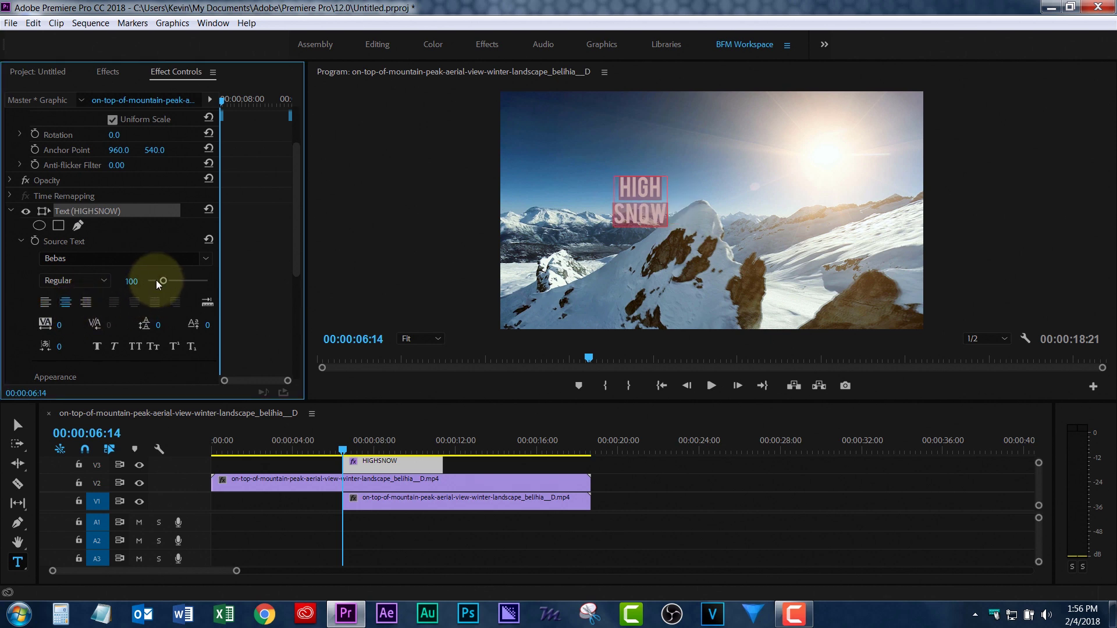
Enlarge the title font, shift it right, and adjust the letter spacing
{"action": "left_click_drag", "start_coordinate": [163, 282], "coordinate": [229, 285]}
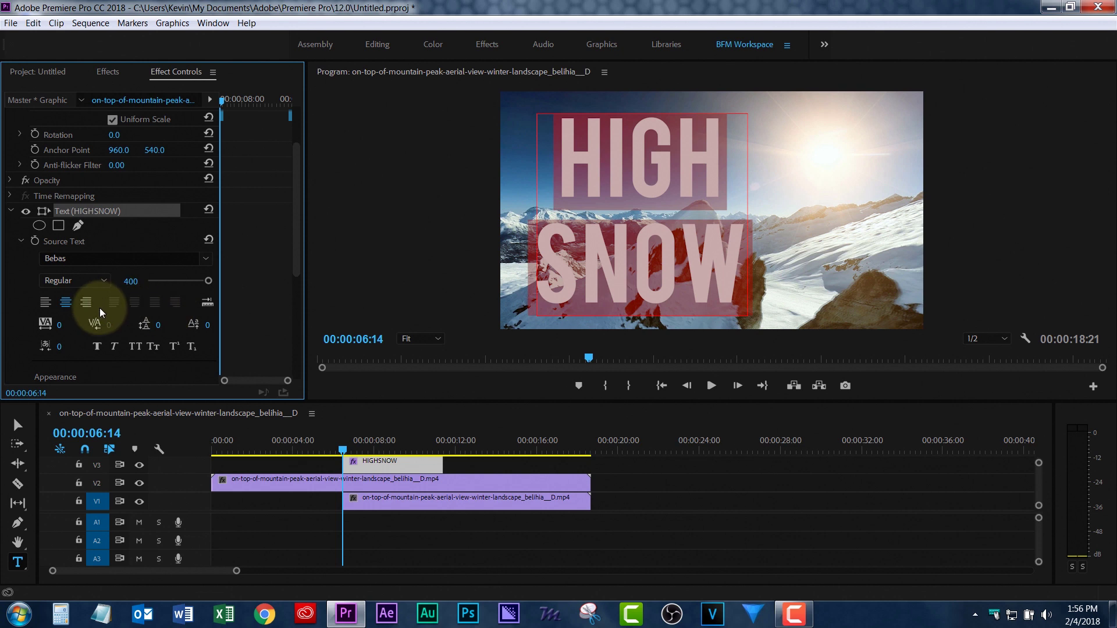
{"action": "scroll", "coordinate": [105, 317], "scroll_direction": "down", "scroll_amount": 5}
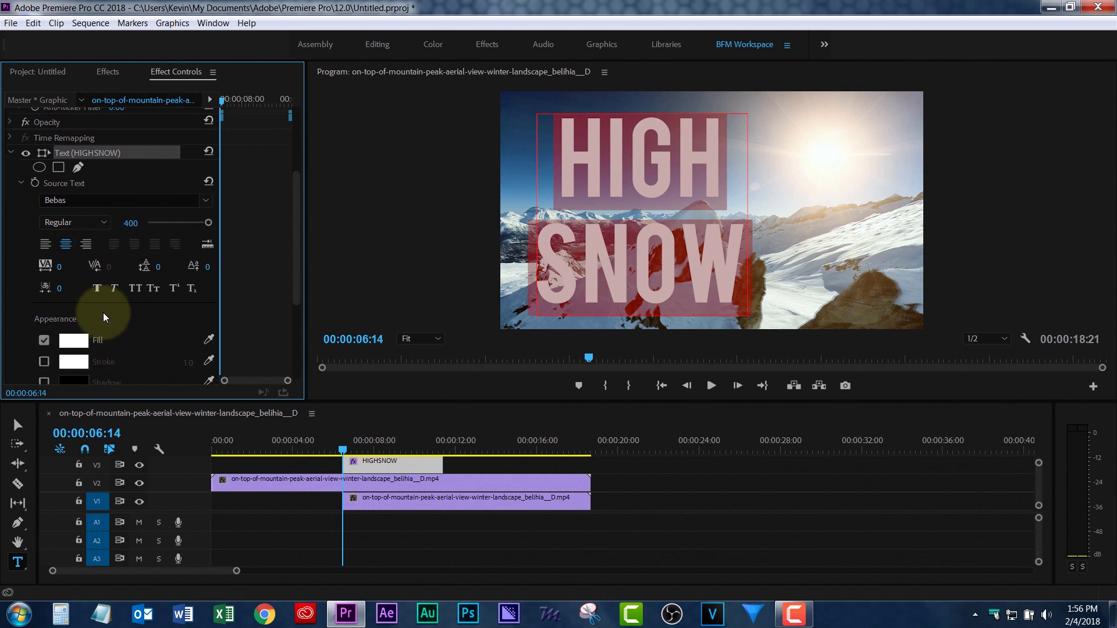
{"action": "left_click_drag", "start_coordinate": [118, 333], "coordinate": [326, 337]}
{"action": "scroll", "coordinate": [261, 249], "scroll_direction": "up", "scroll_amount": 3}
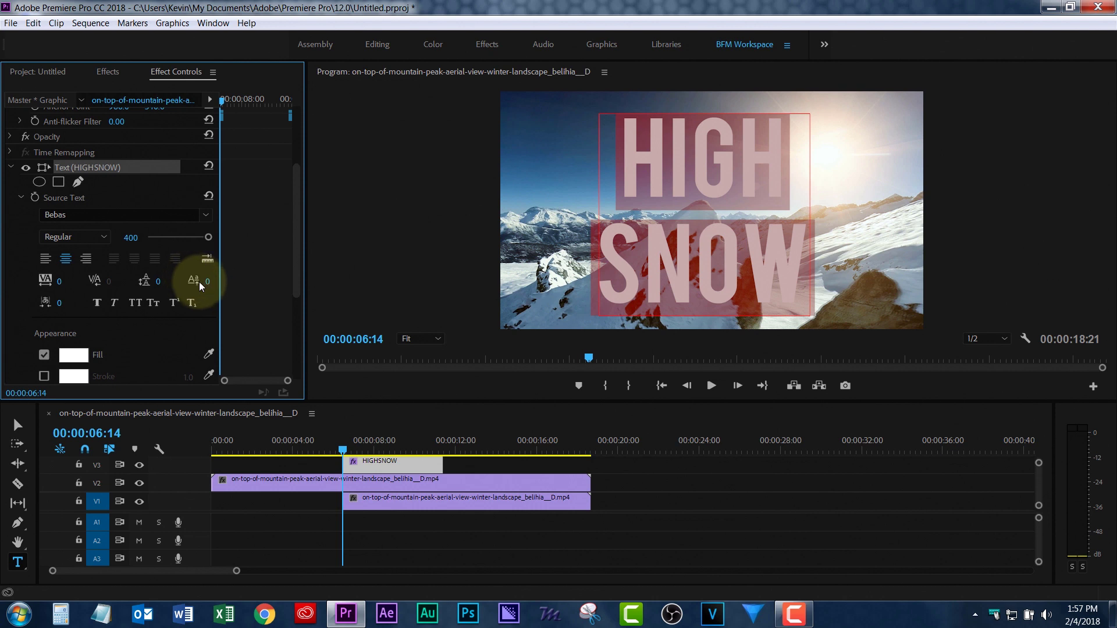
{"action": "left_click_drag", "start_coordinate": [208, 284], "coordinate": [216, 281]}
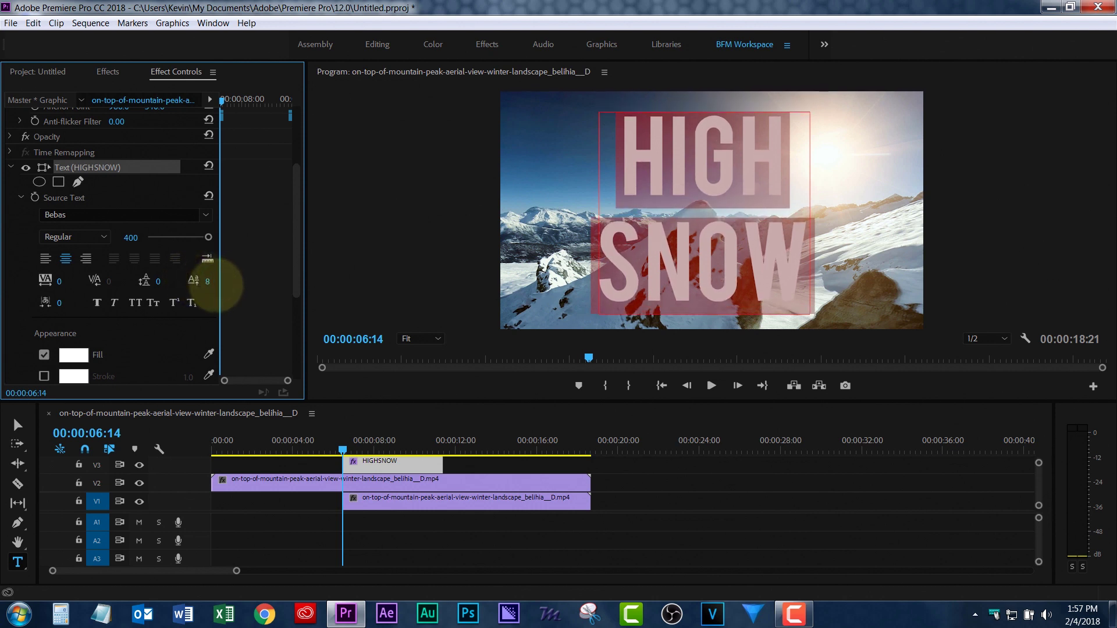
{"action": "left_click_drag", "start_coordinate": [58, 280], "coordinate": [119, 284]}
{"action": "key", "text": "ctrl+z"}
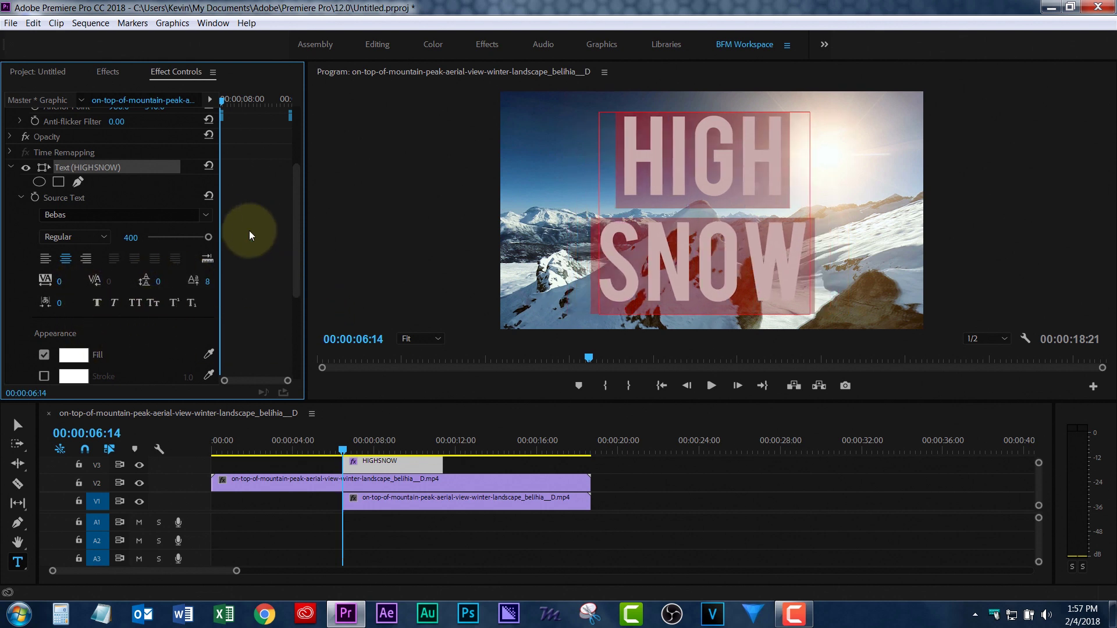
Apply Faux Bold, set tsume to 6, tighten leading to -124, and set font size 500
{"action": "left_click", "coordinate": [95, 303]}
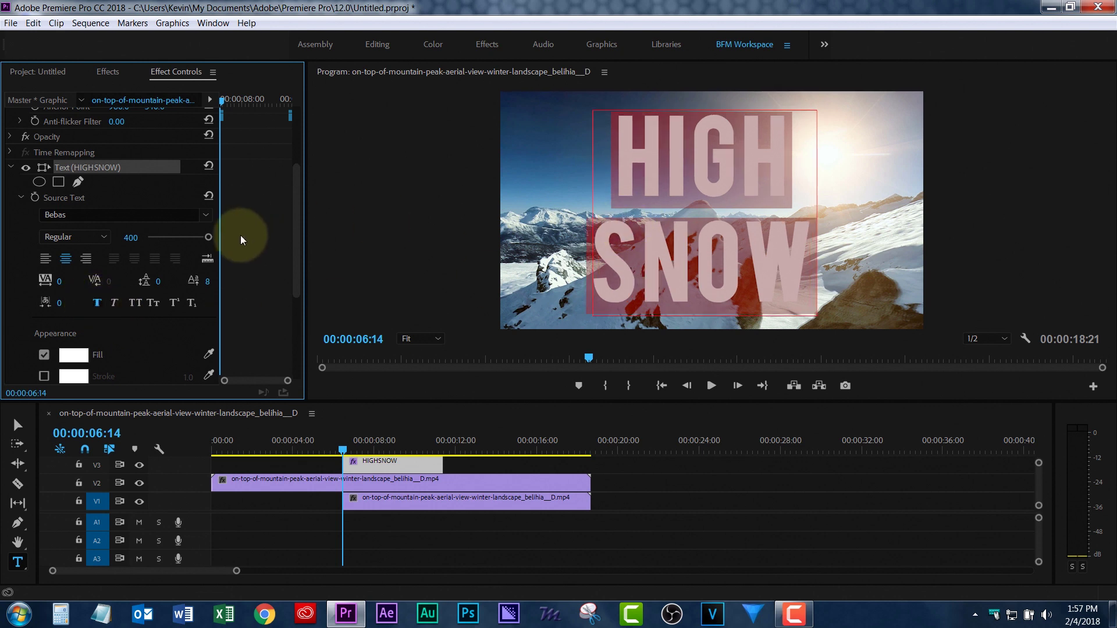
{"action": "left_click_drag", "start_coordinate": [210, 285], "coordinate": [200, 280]}
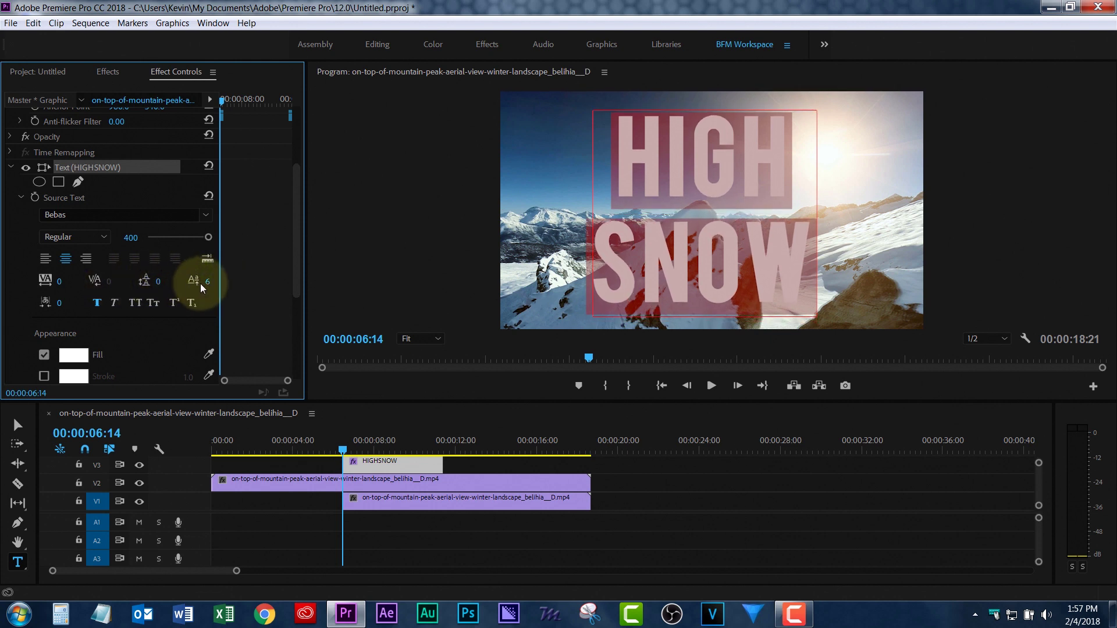
{"action": "left_click_drag", "start_coordinate": [154, 282], "coordinate": [69, 281]}
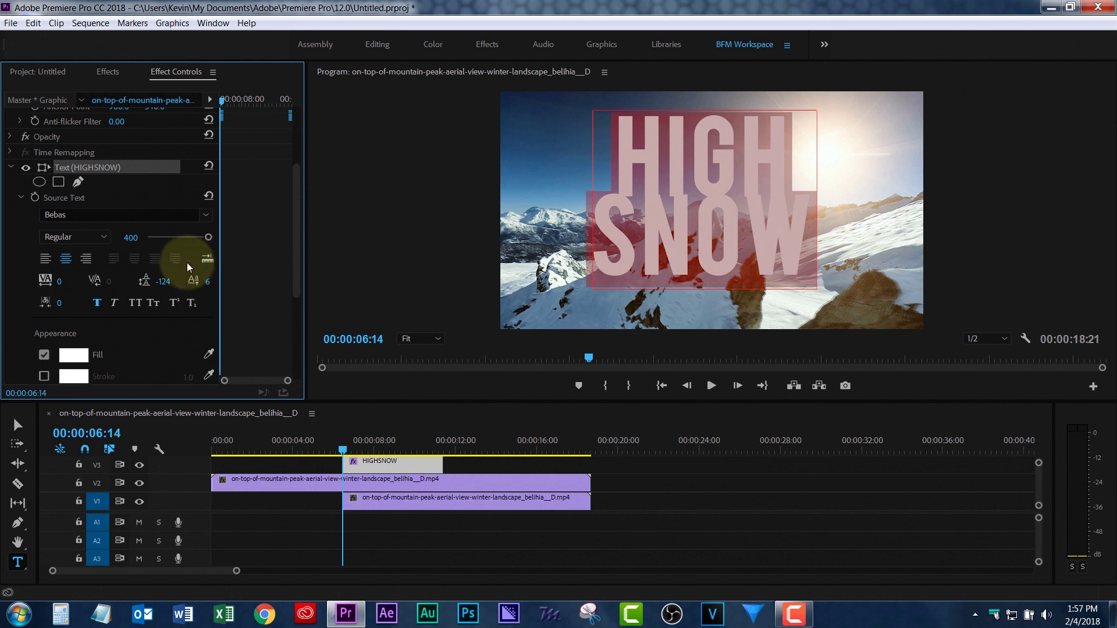
{"action": "left_click", "coordinate": [128, 236]}
{"action": "type", "text": "5"}
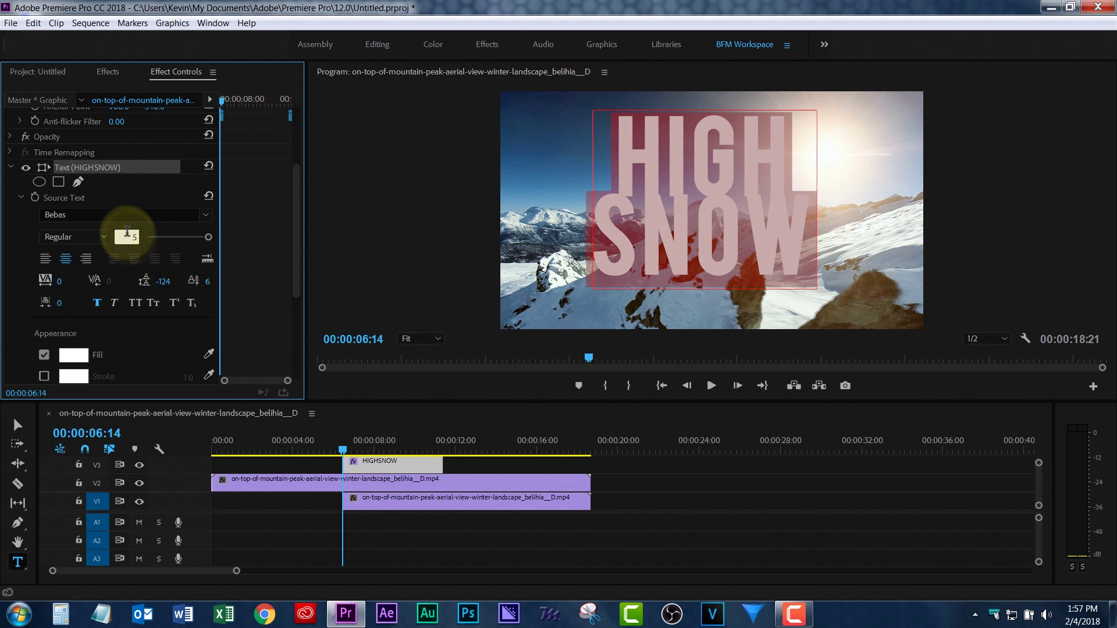
{"action": "key", "text": "Return"}
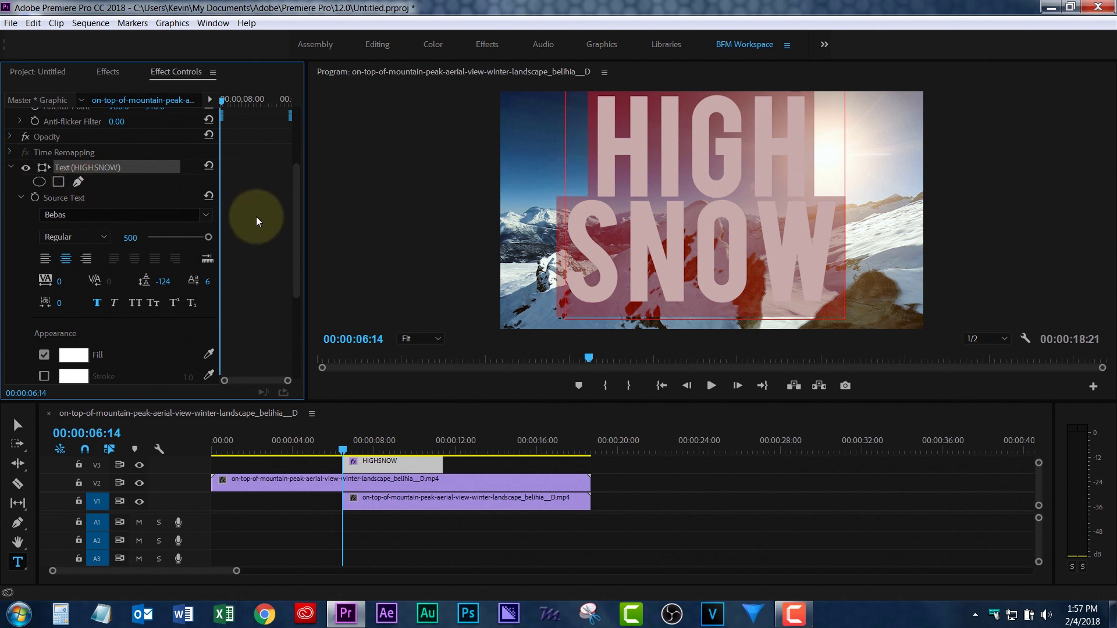
{"action": "left_click", "coordinate": [18, 425]}
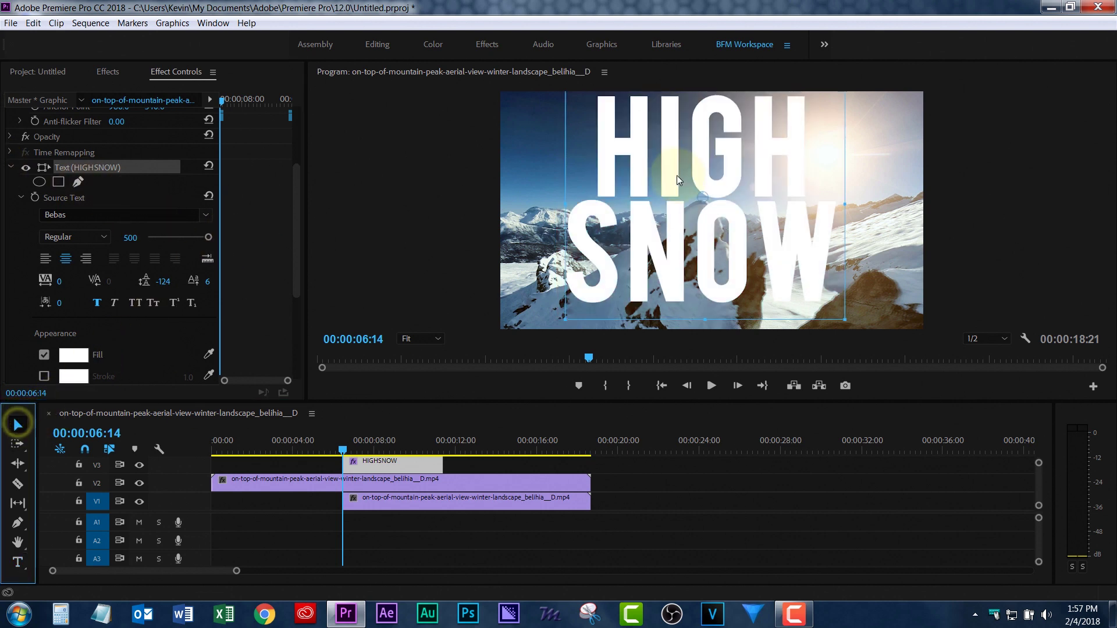
Nudge the title slightly and extend the HIGHSNOW clip back to 00:00:00:00
{"action": "left_click_drag", "start_coordinate": [672, 177], "coordinate": [678, 185]}
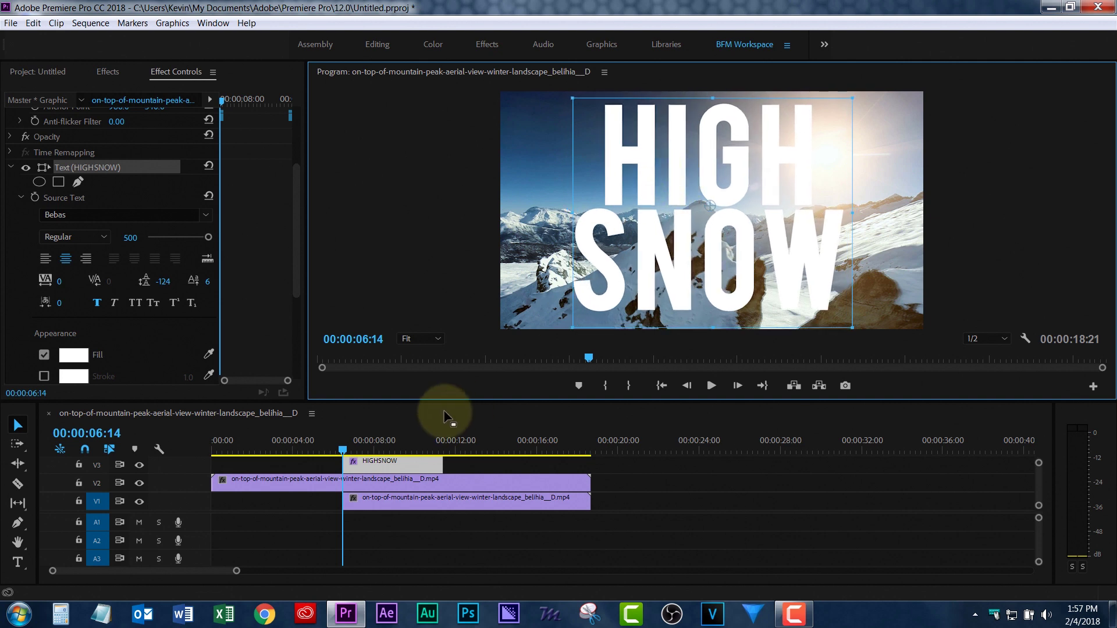
{"action": "left_click", "coordinate": [338, 459]}
{"action": "left_click_drag", "start_coordinate": [337, 459], "coordinate": [198, 460]}
{"action": "left_click", "coordinate": [265, 437]}
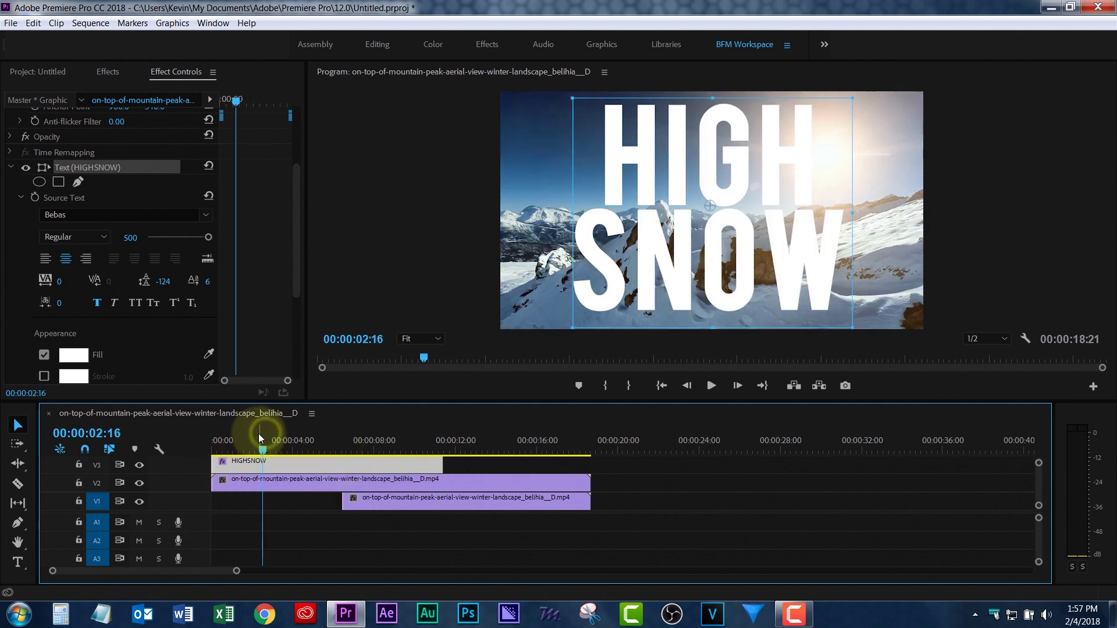
{"action": "key", "text": "Home"}
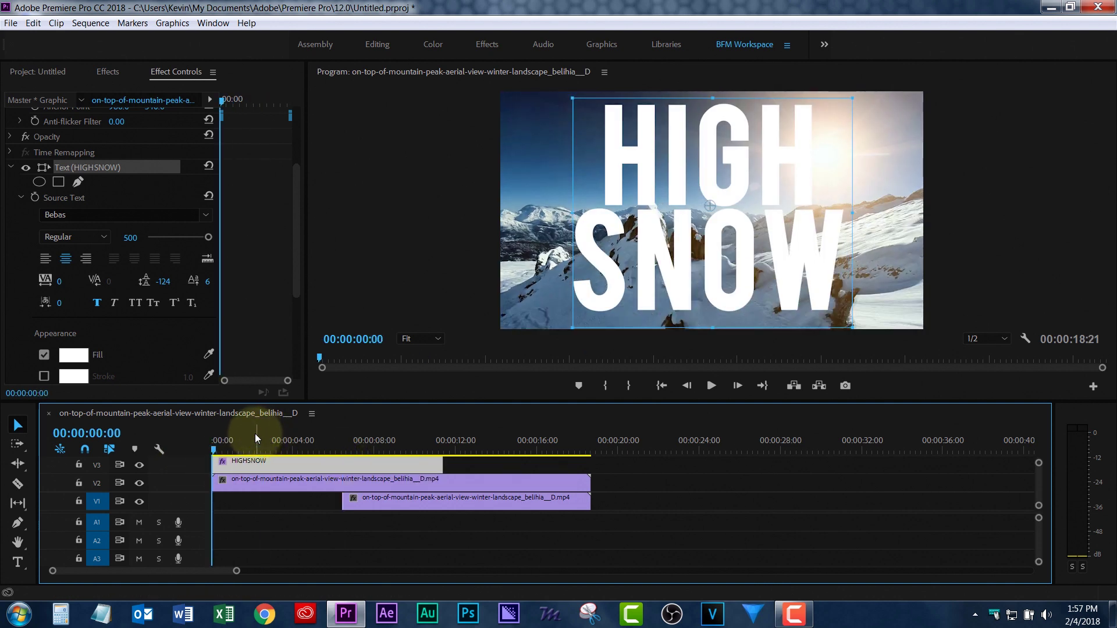
Find Track Matte Key via a 'matt' search and apply it to the V2 mountain clip
{"action": "left_click", "coordinate": [111, 73]}
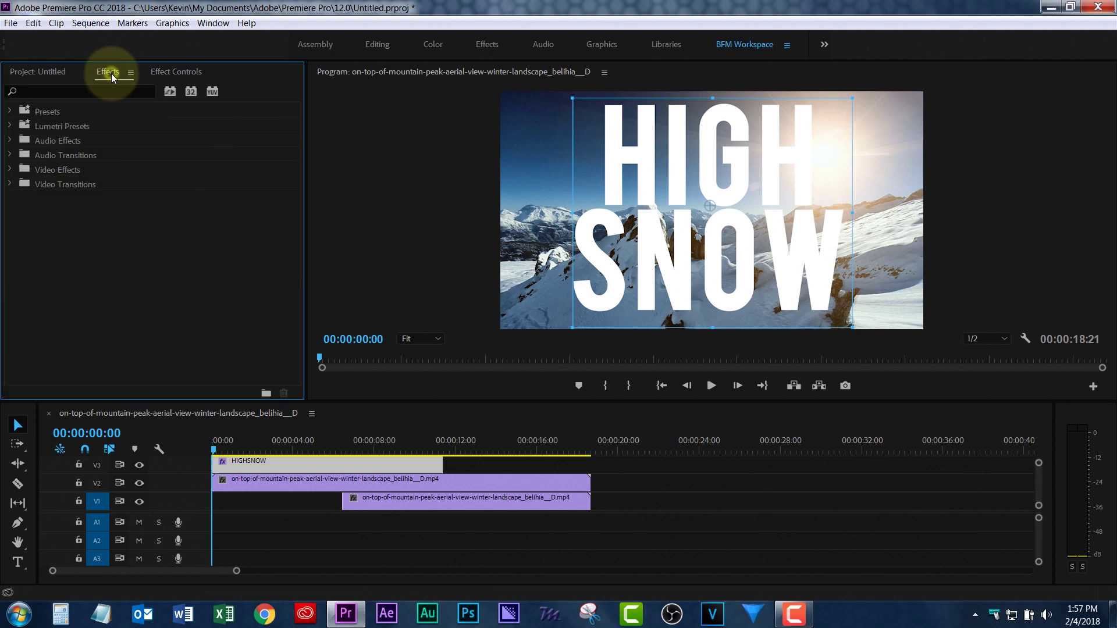
{"action": "left_click", "coordinate": [84, 92]}
{"action": "type", "text": "matte"}
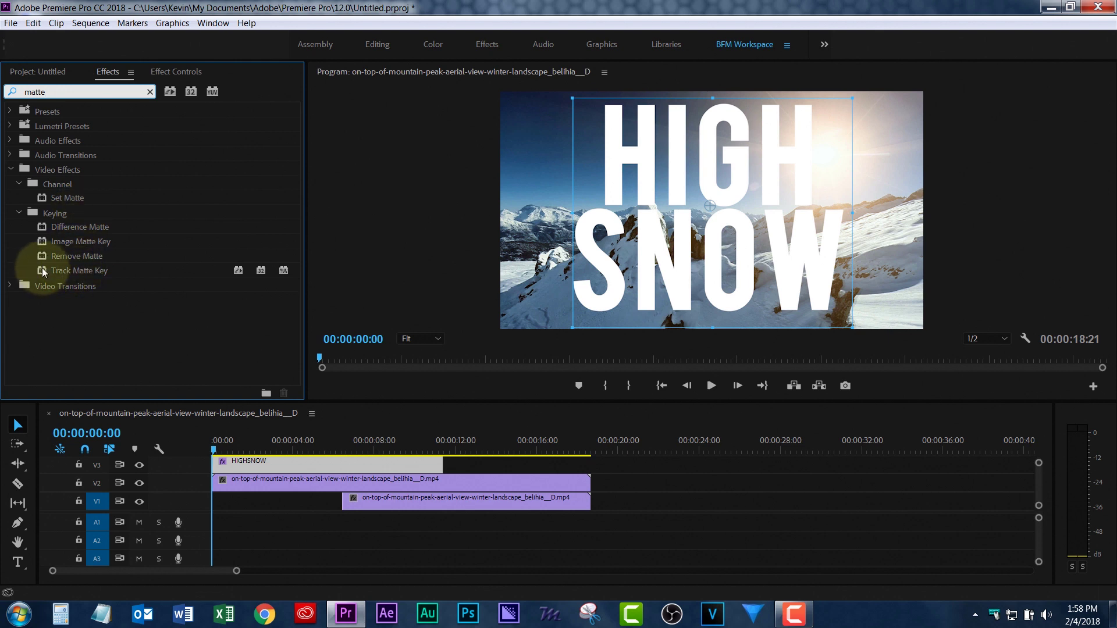
{"action": "left_click_drag", "start_coordinate": [42, 267], "coordinate": [264, 484]}
Set the Track Matte Key's Matte source to Video 3 and preview the result
{"action": "left_click", "coordinate": [284, 476]}
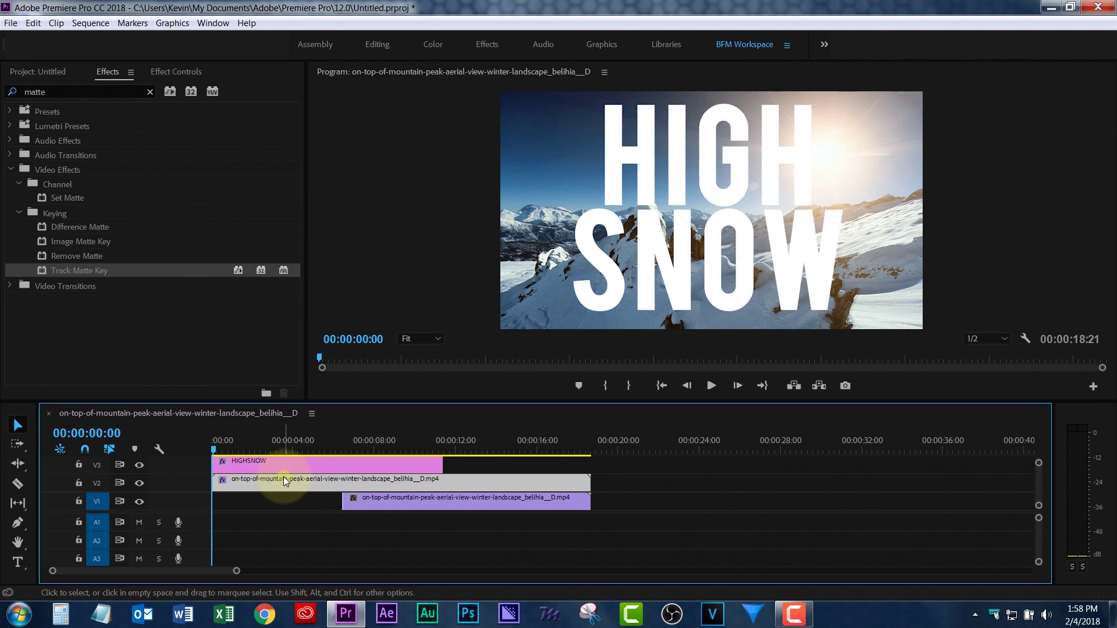
{"action": "left_click", "coordinate": [173, 71]}
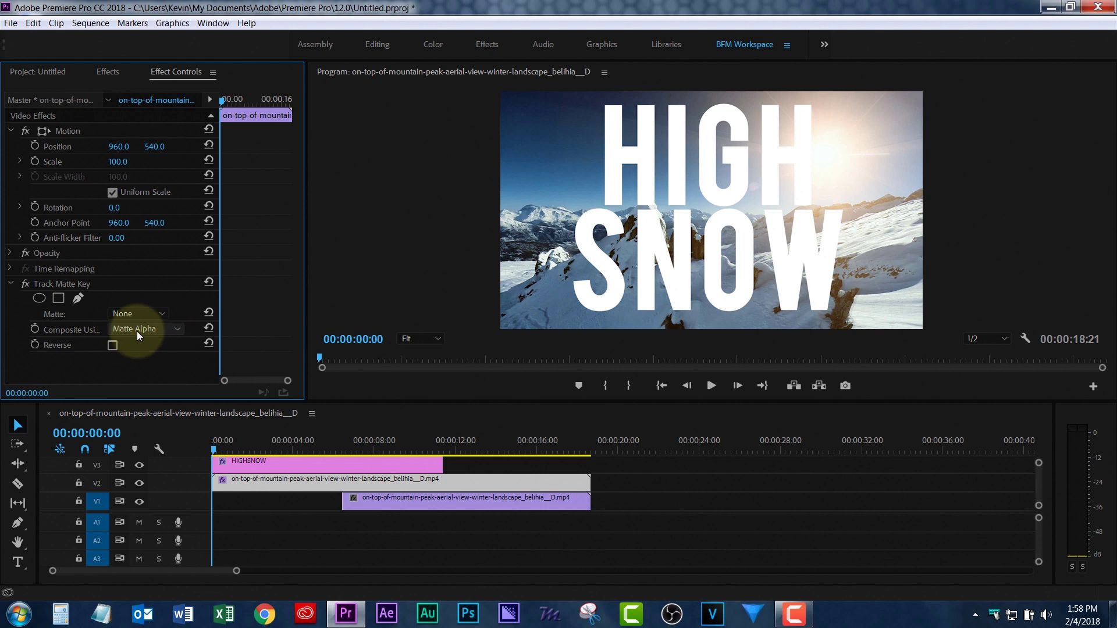
{"action": "left_click", "coordinate": [133, 313]}
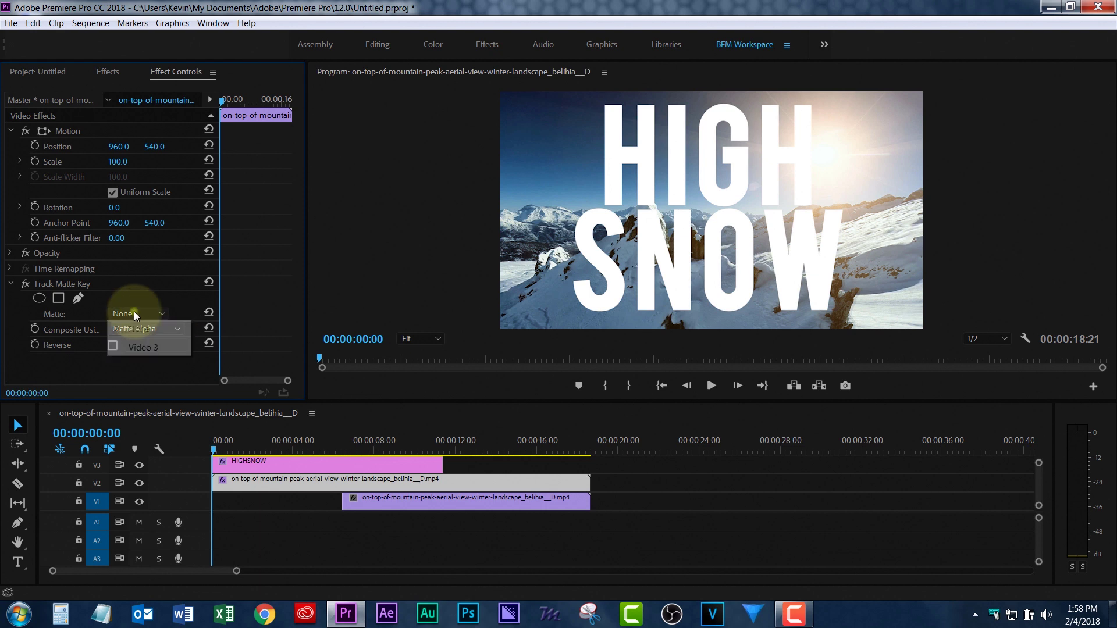
{"action": "left_click", "coordinate": [143, 347]}
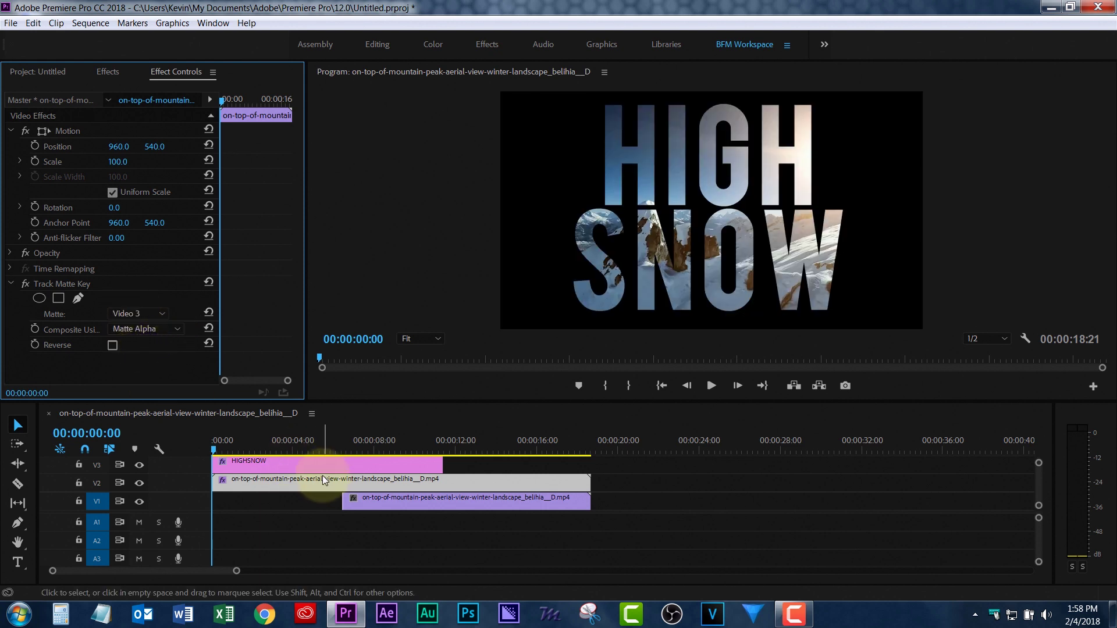
{"action": "left_click_drag", "start_coordinate": [214, 449], "coordinate": [344, 455]}
Add a Cross Dissolve from Video Transitions > Dissolve to the start of the V1 clip
{"action": "left_click", "coordinate": [109, 71]}
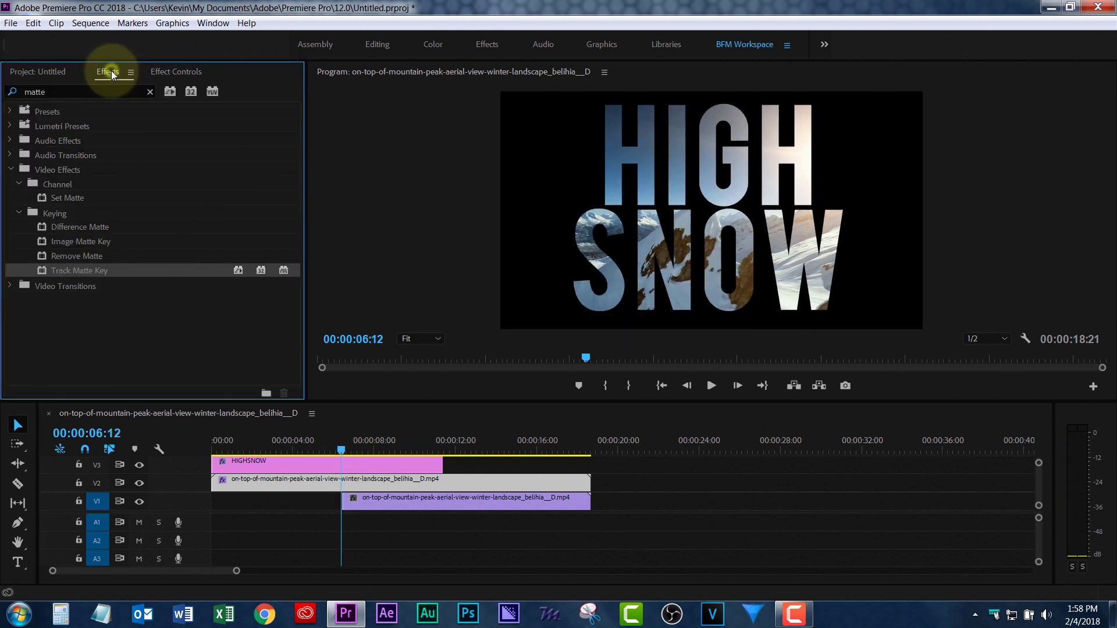
{"action": "left_click", "coordinate": [150, 91]}
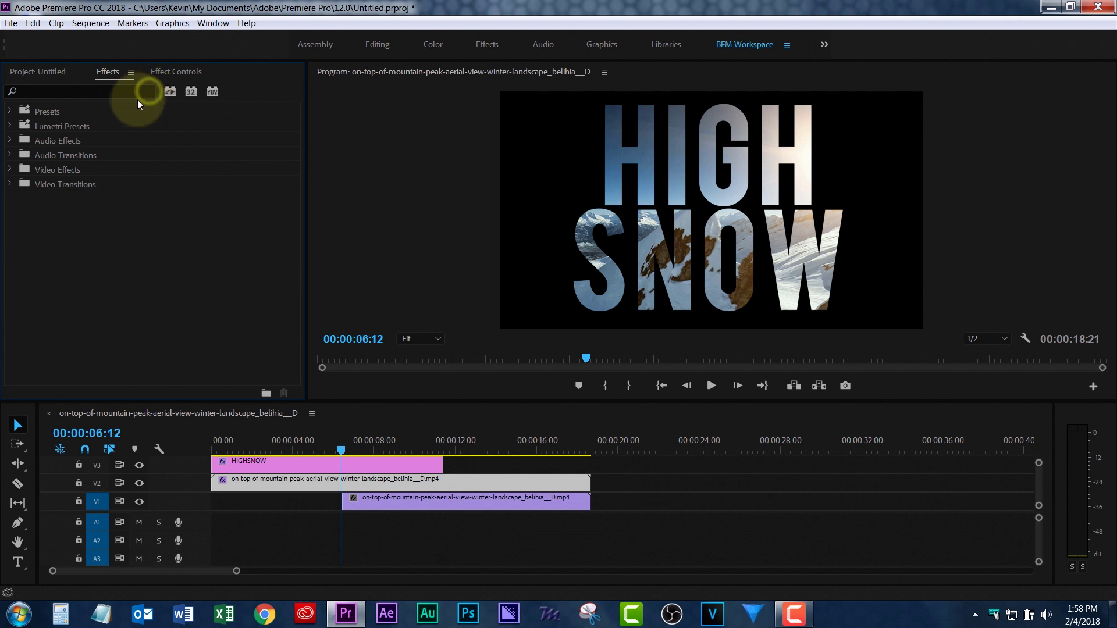
{"action": "left_click", "coordinate": [11, 184]}
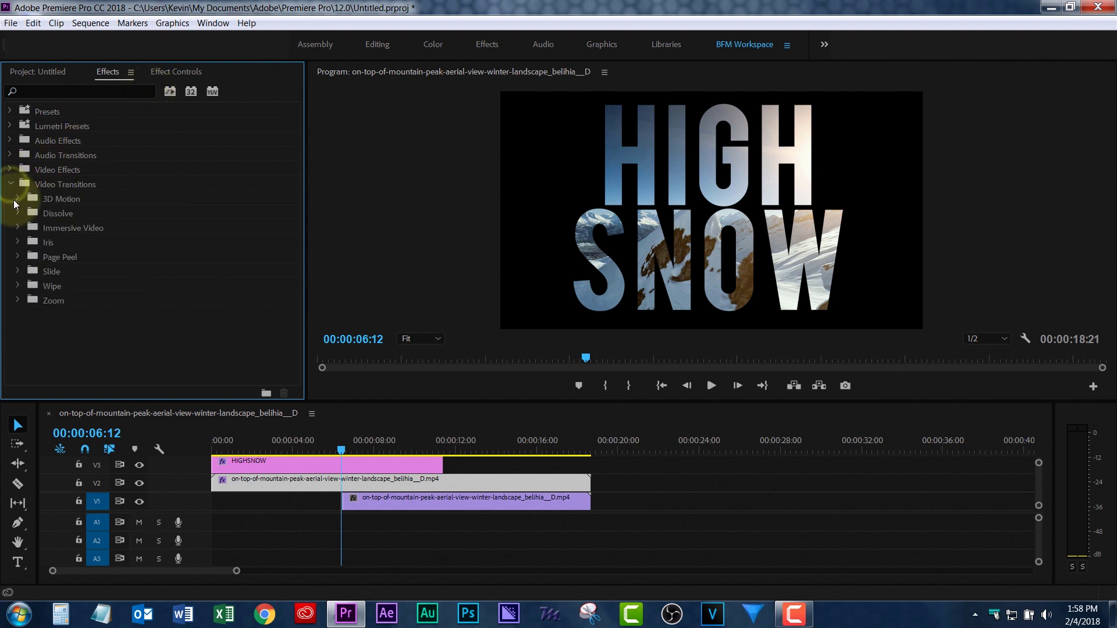
{"action": "left_click", "coordinate": [19, 214]}
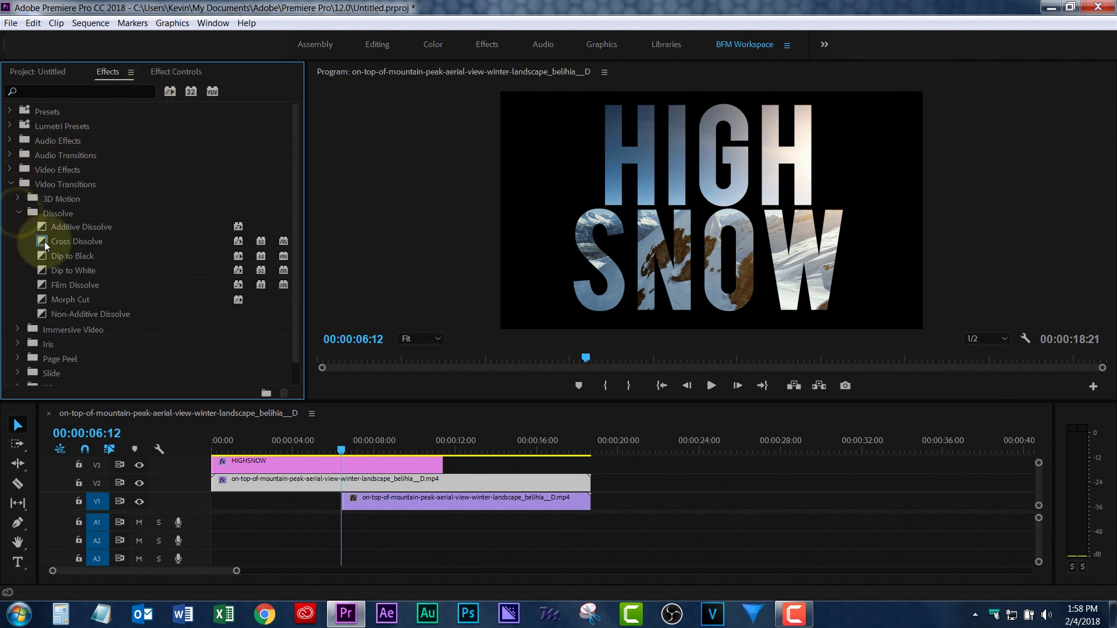
{"action": "left_click_drag", "start_coordinate": [52, 243], "coordinate": [347, 506]}
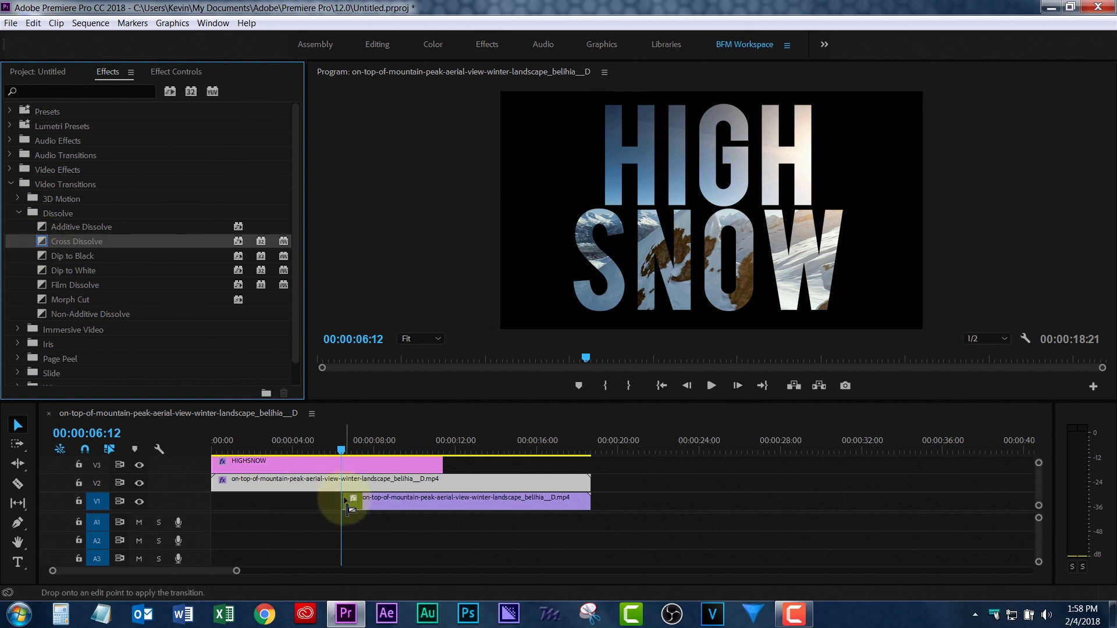
Lengthen the Cross Dissolve to 1:16 and play the sequence back to check it
{"action": "left_click", "coordinate": [347, 449]}
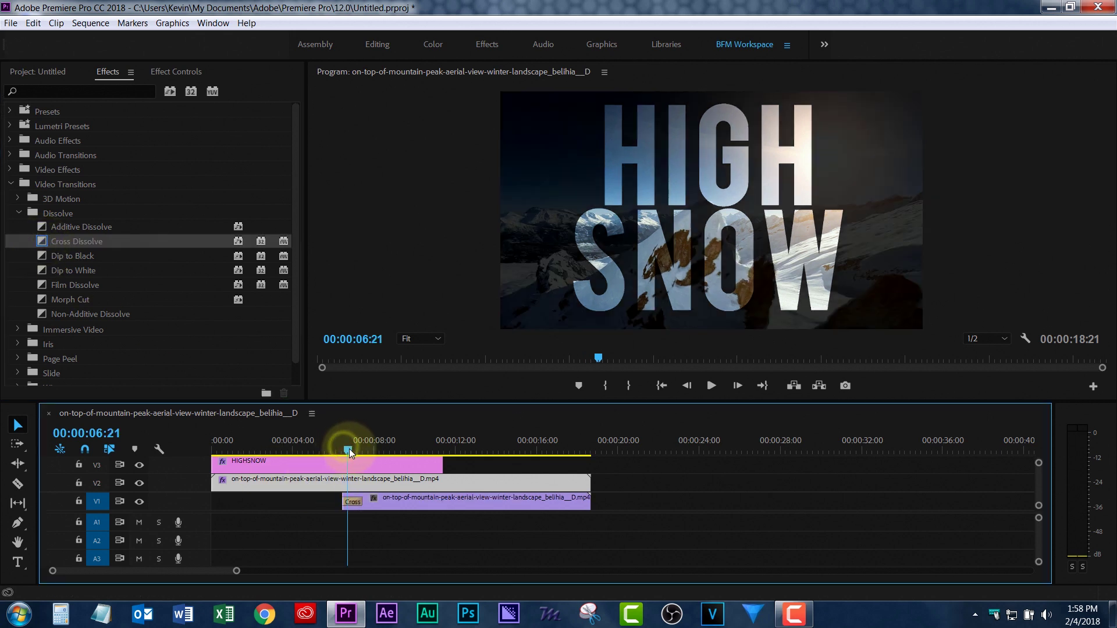
{"action": "left_click_drag", "start_coordinate": [349, 451], "coordinate": [367, 449]}
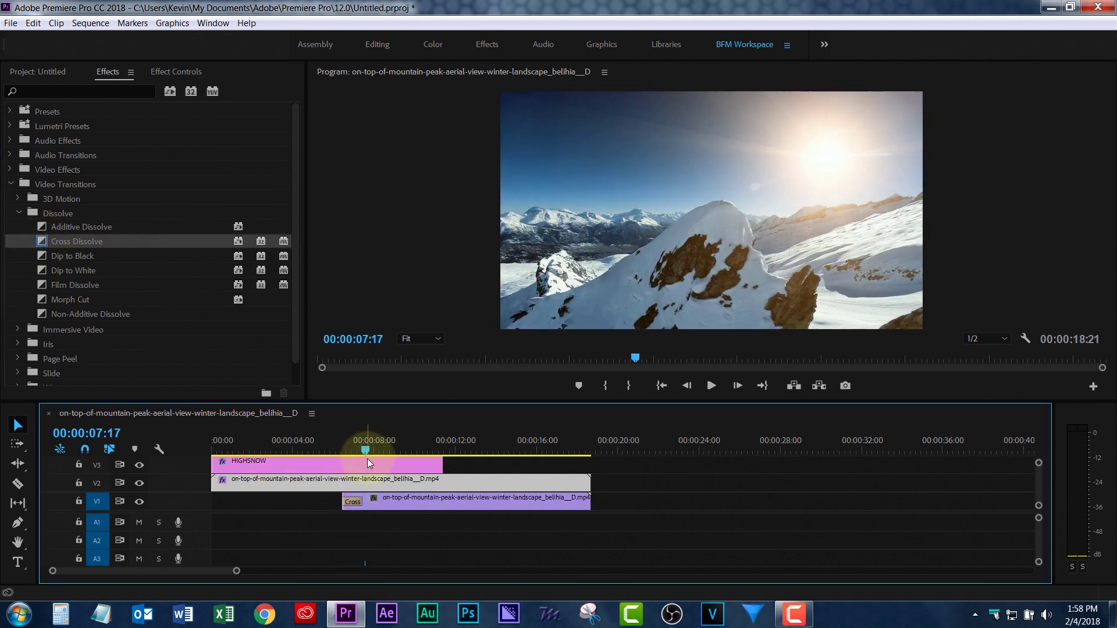
{"action": "left_click", "coordinate": [356, 500]}
{"action": "left_click_drag", "start_coordinate": [355, 500], "coordinate": [394, 504]}
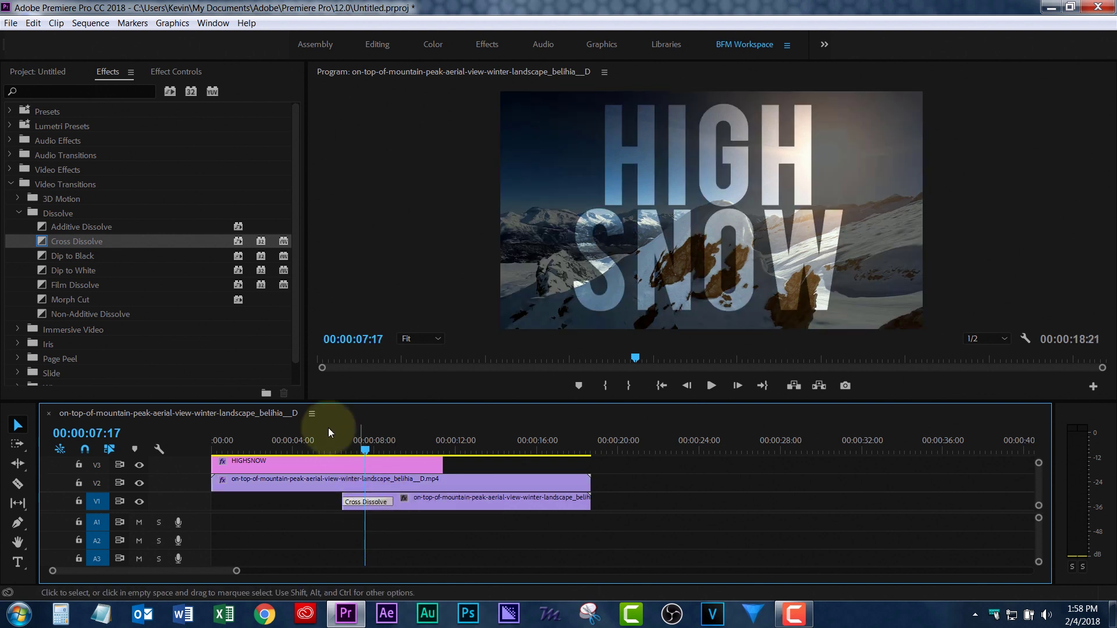
{"action": "left_click_drag", "start_coordinate": [321, 449], "coordinate": [194, 441]}
{"action": "key", "text": "space"}
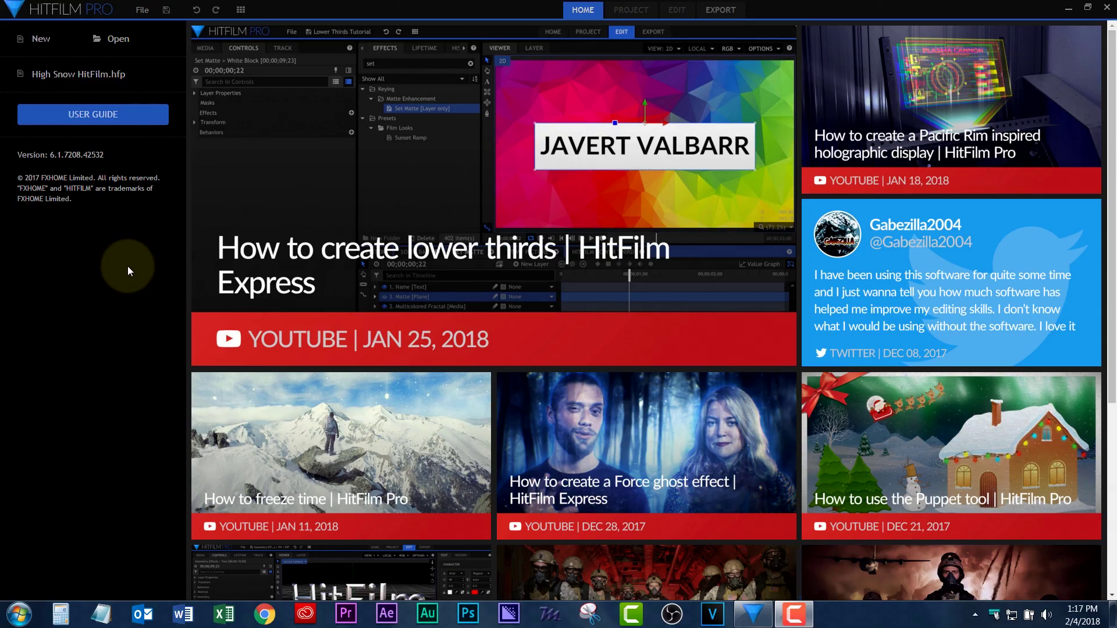
Create a new 1080p Full HD 29.97 fps HitFilm project with an empty composite shot
{"action": "left_click", "coordinate": [41, 39]}
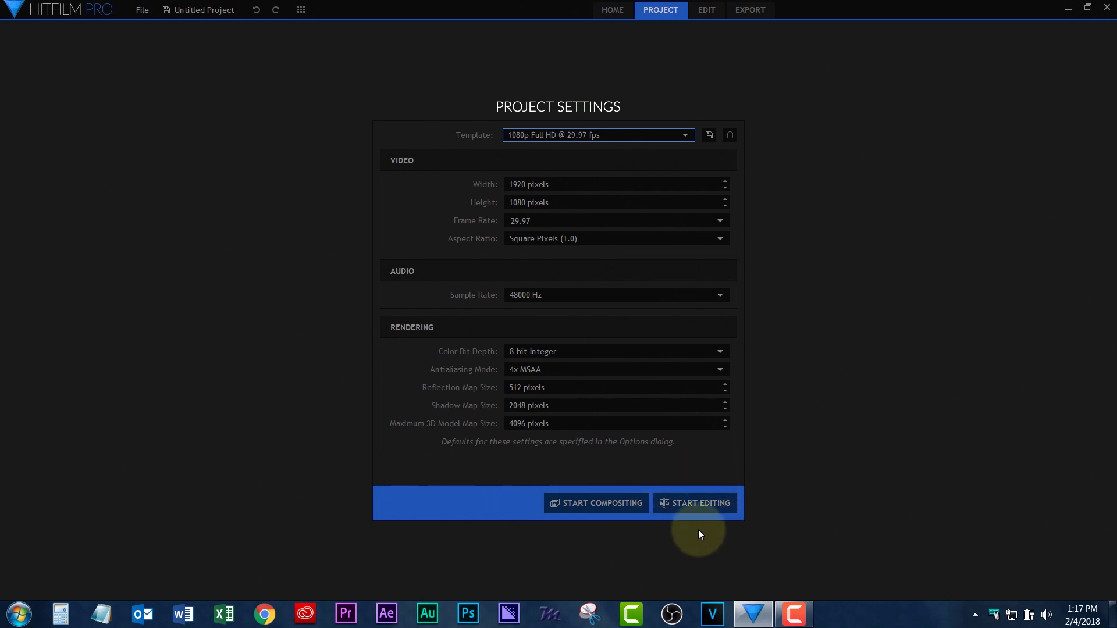
{"action": "left_click", "coordinate": [596, 503]}
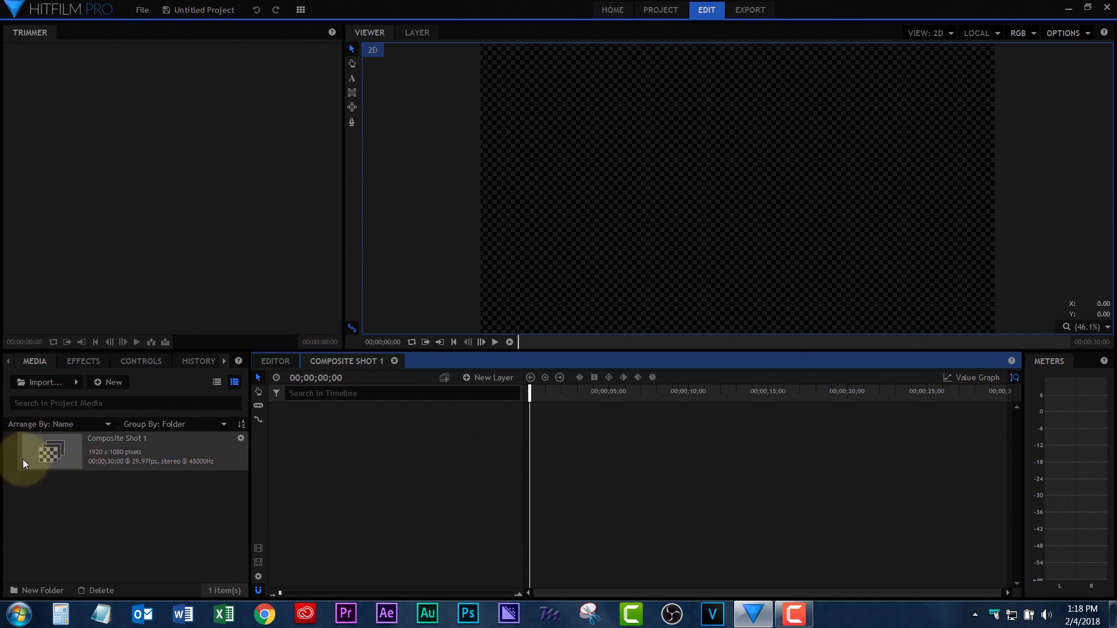
Turn off the checkerboard background and import the mountain aerial mp4 from the Desktop
{"action": "left_click", "coordinate": [1086, 34]}
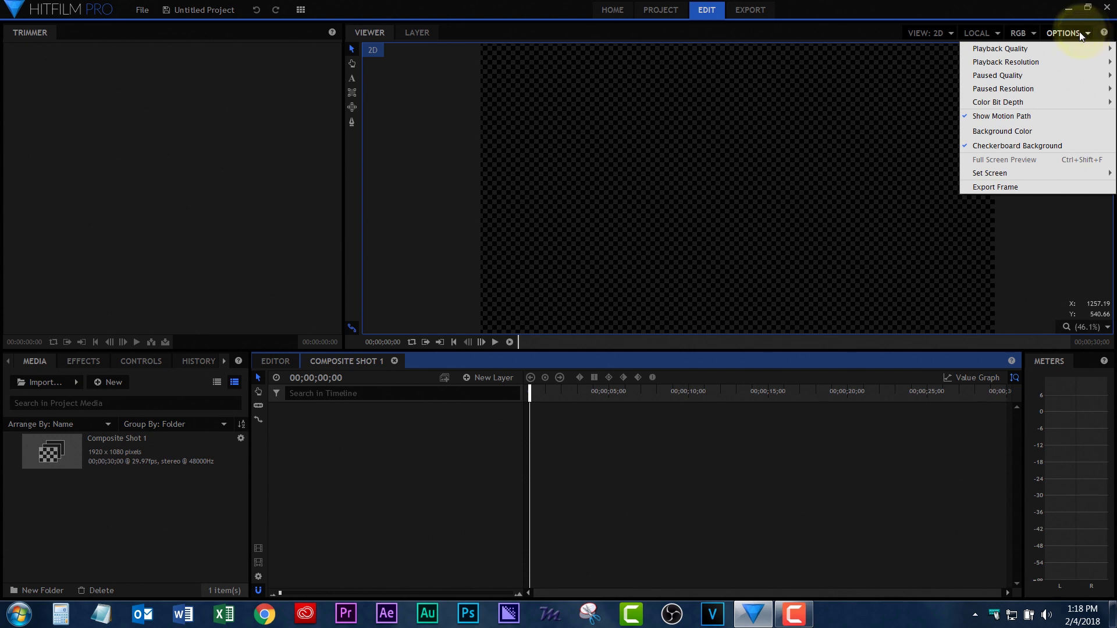
{"action": "left_click", "coordinate": [1039, 146]}
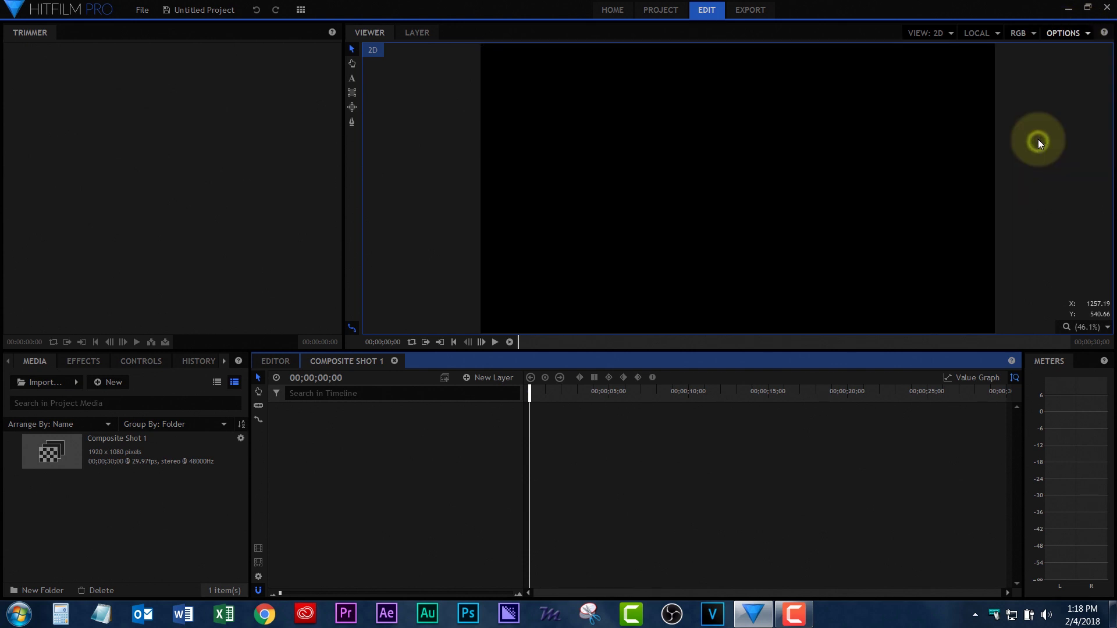
{"action": "double_click", "coordinate": [101, 542]}
{"action": "left_click", "coordinate": [66, 95]}
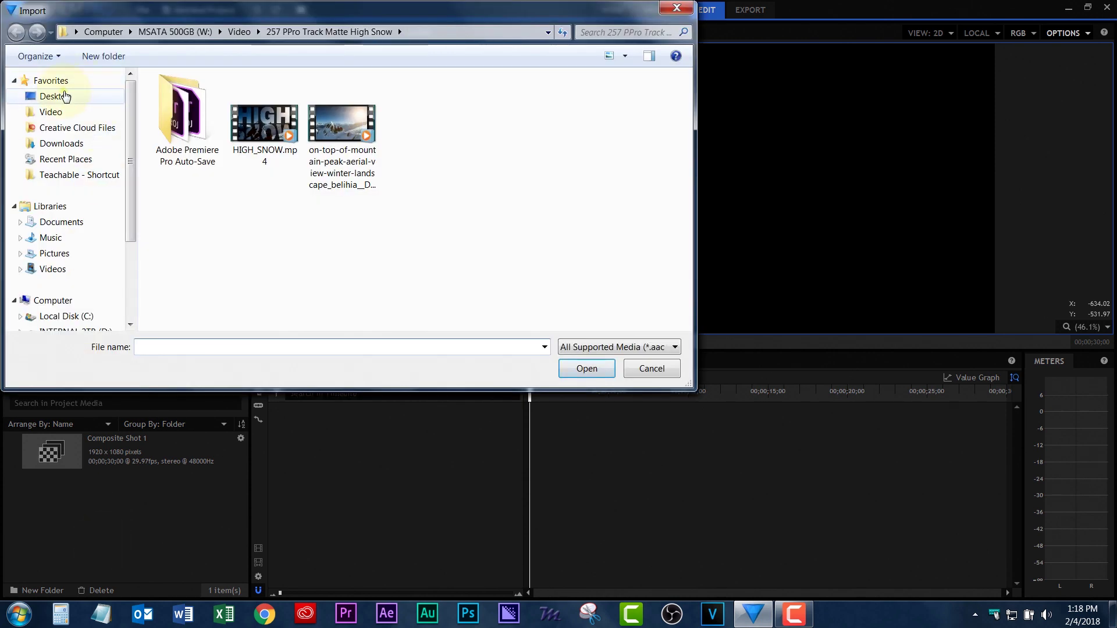
{"action": "left_click", "coordinate": [166, 226]}
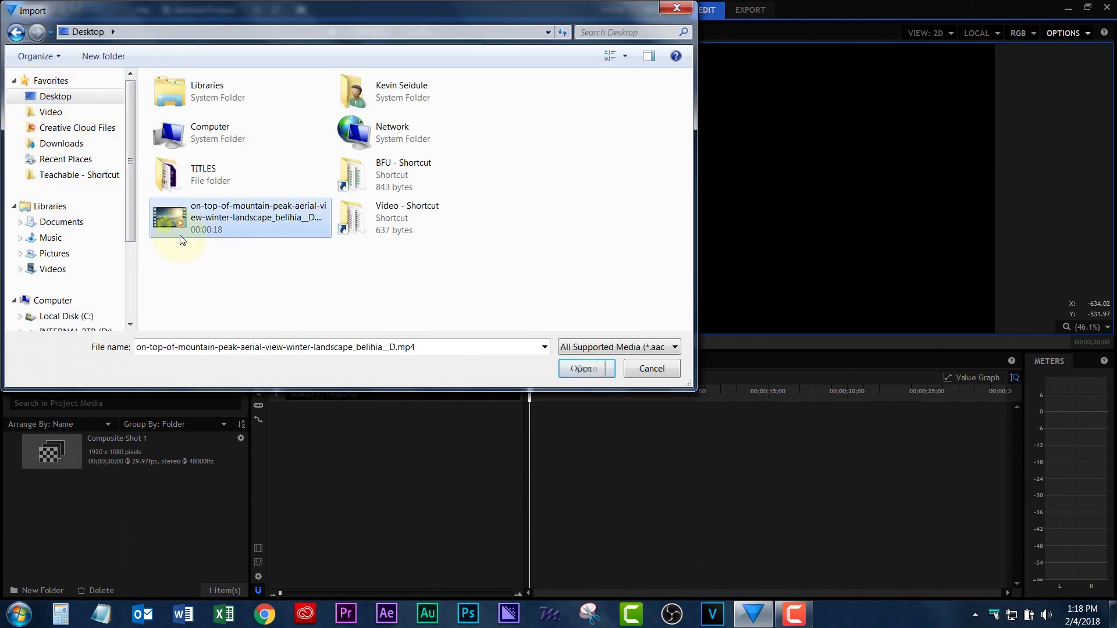
{"action": "left_click", "coordinate": [584, 368]}
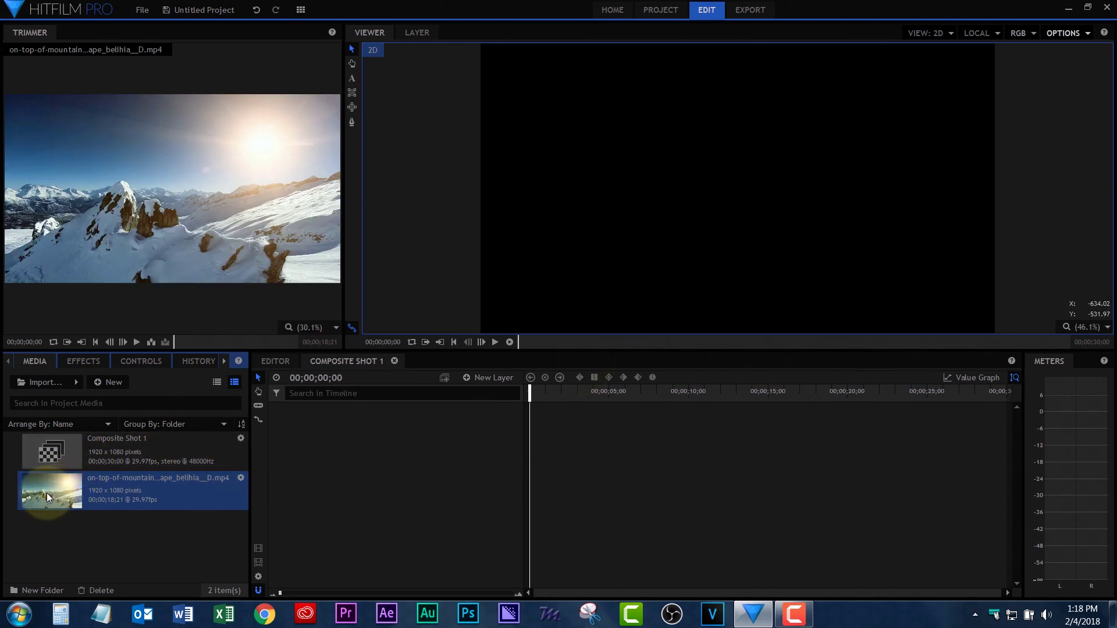
Place the mountain clip in Composite Shot 1 and play it through
{"action": "left_click_drag", "start_coordinate": [47, 493], "coordinate": [517, 457]}
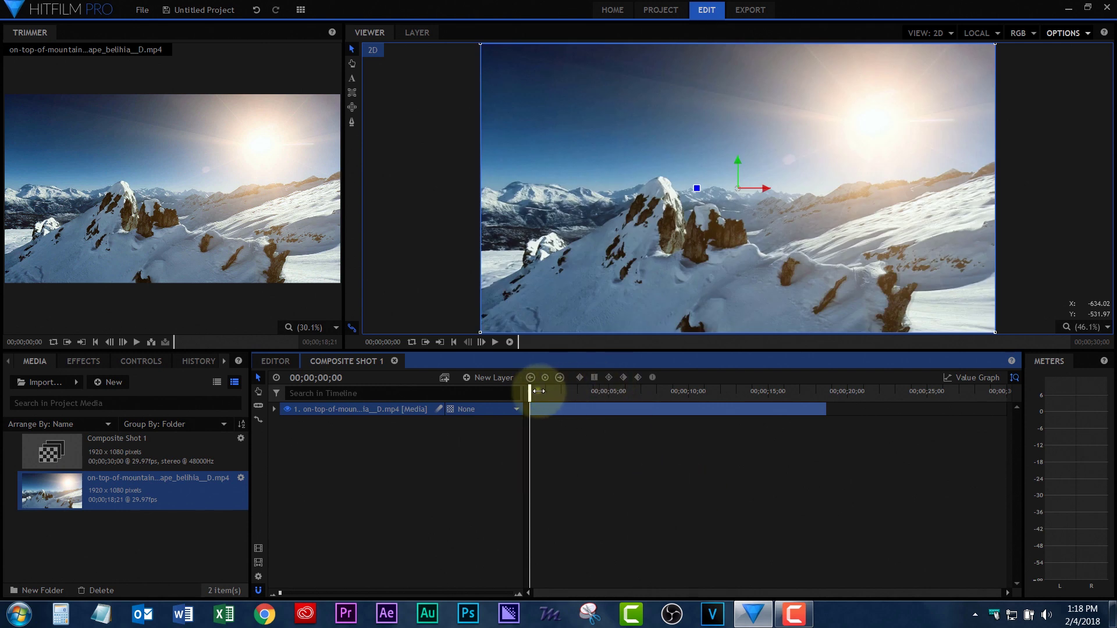
{"action": "mouse_move", "coordinate": [539, 391]}
{"action": "left_mouse_down"}
{"action": "mouse_move", "coordinate": [680, 391]}
{"action": "mouse_move", "coordinate": [530, 389]}
{"action": "left_mouse_up"}
{"action": "key", "text": "space"}
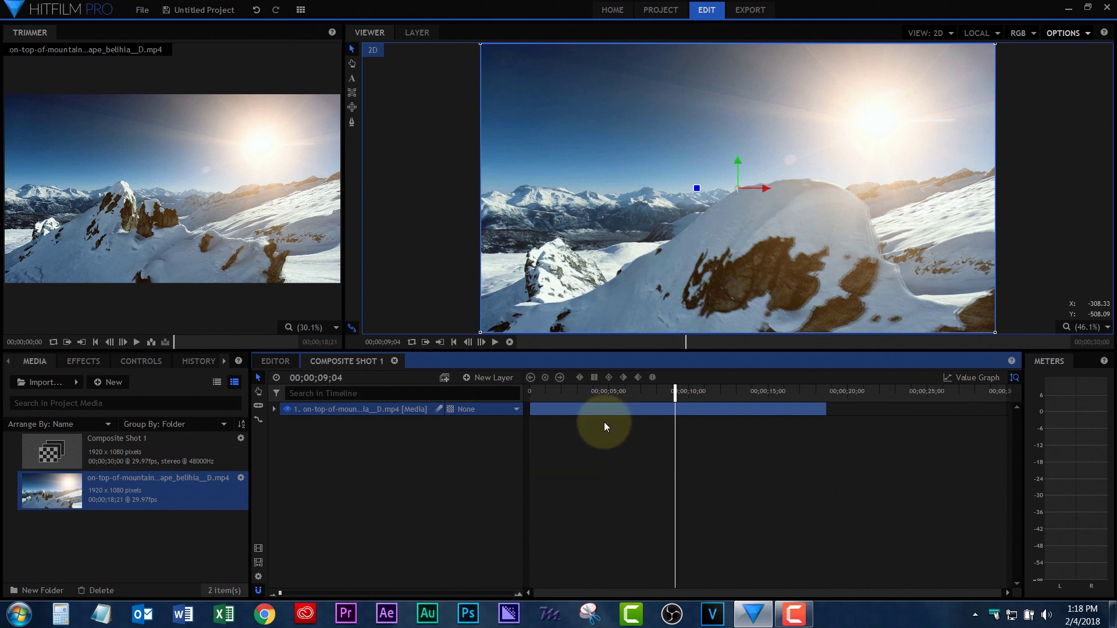
{"action": "key", "text": "space"}
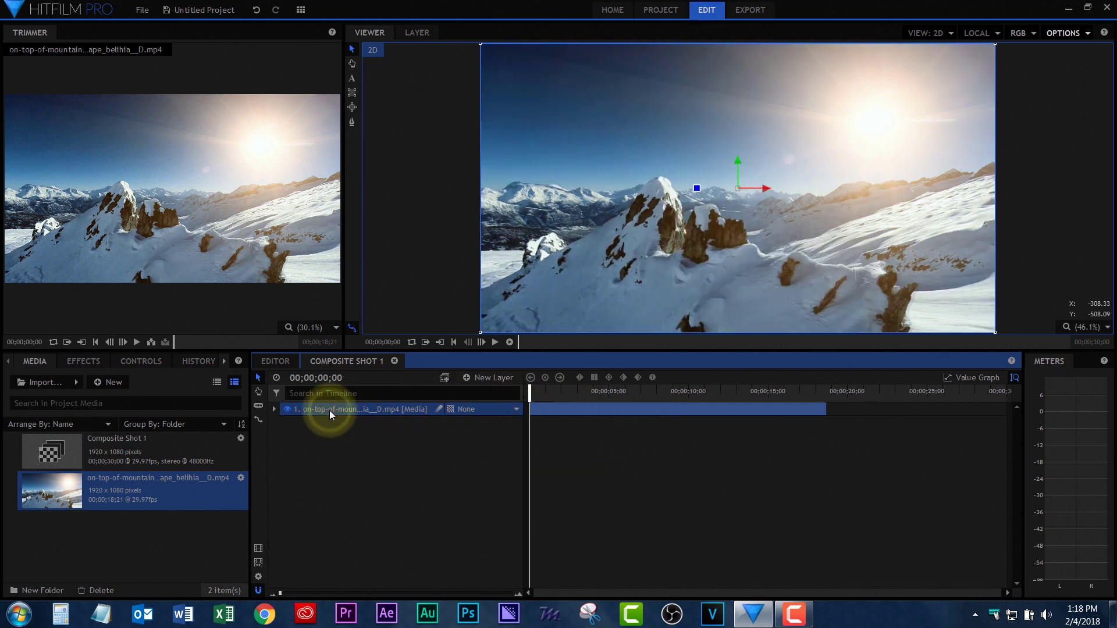
Duplicate the mountain layer and trim layer 2's start to about 8;17
{"action": "key", "text": "ctrl+d"}
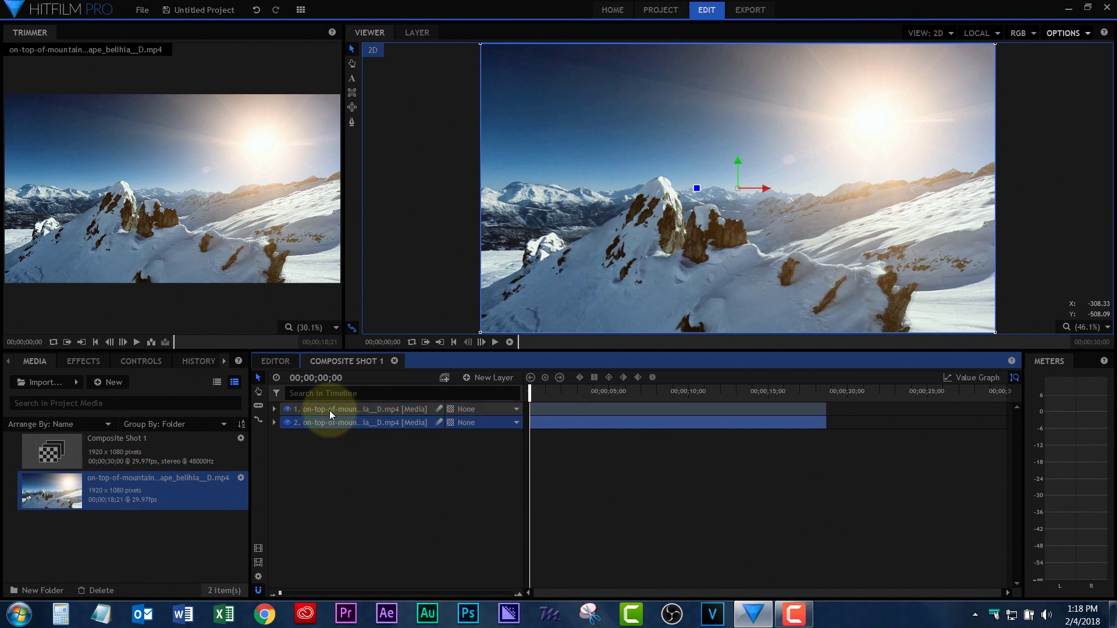
{"action": "left_click", "coordinate": [395, 421]}
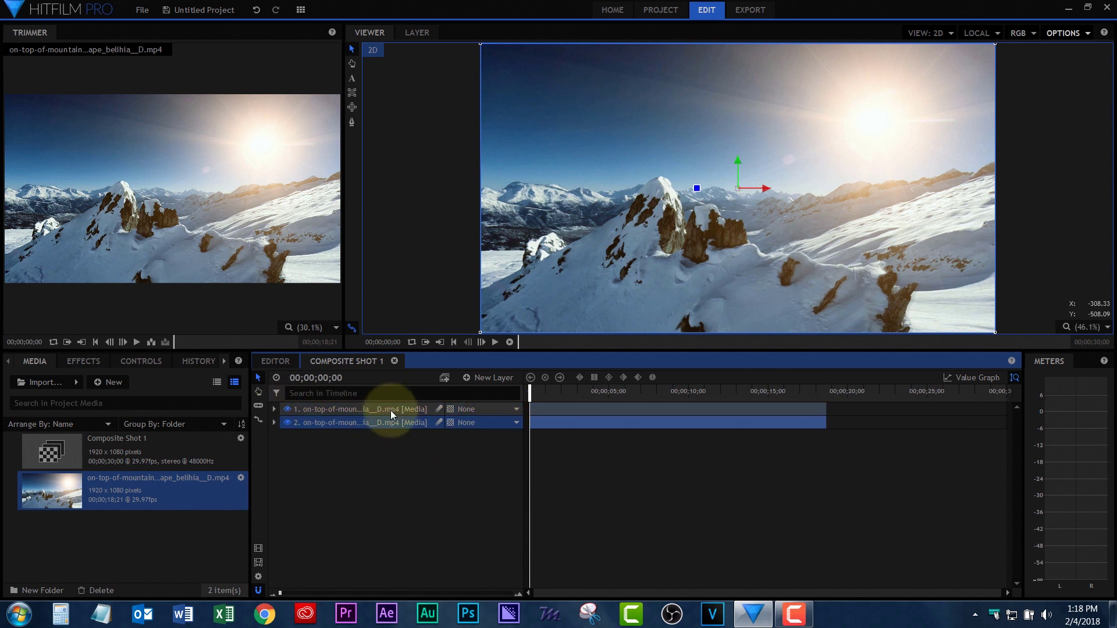
{"action": "left_click", "coordinate": [602, 392]}
{"action": "left_click_drag", "start_coordinate": [613, 394], "coordinate": [645, 393]}
{"action": "left_click_drag", "start_coordinate": [530, 426], "coordinate": [646, 430]}
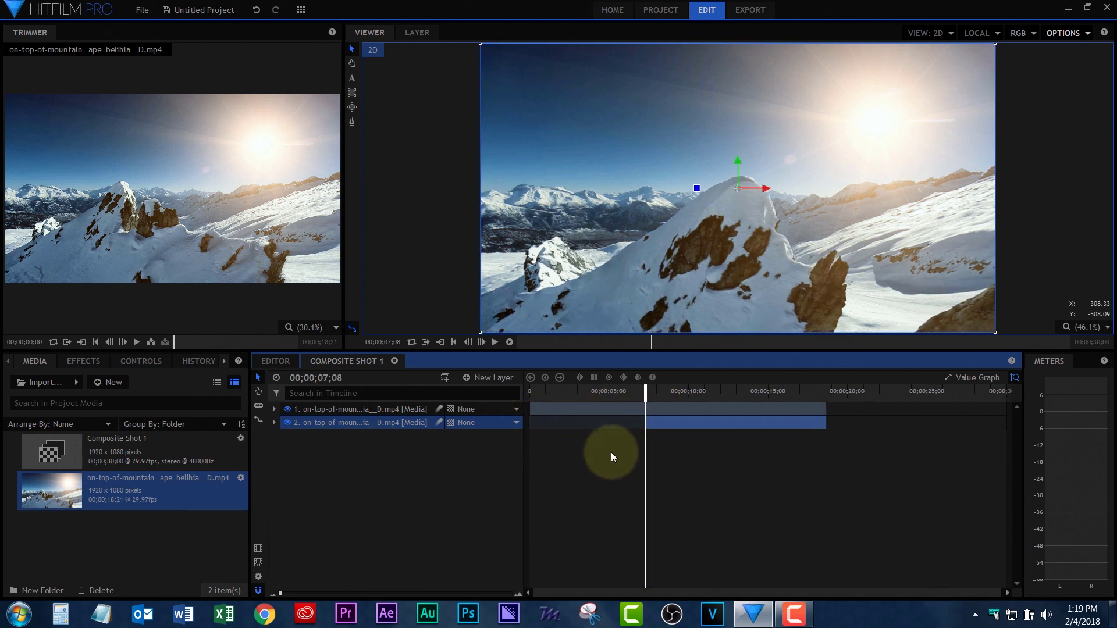
{"action": "left_click", "coordinate": [358, 409]}
Create a new text layer sized 1920 by 1080 in the viewer
{"action": "left_click", "coordinate": [377, 470]}
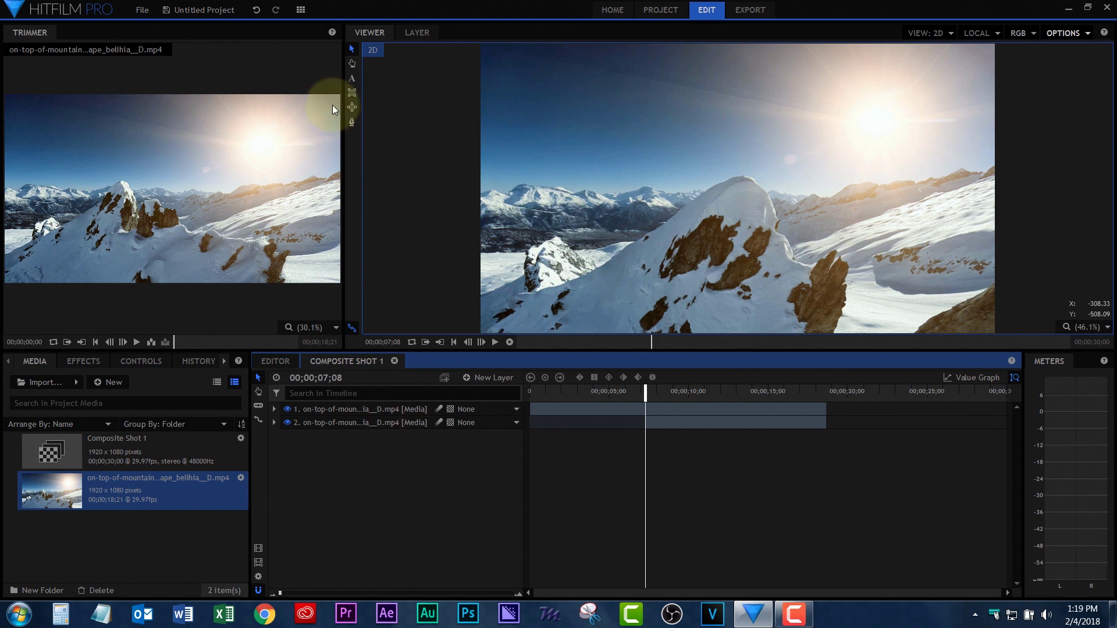
{"action": "left_click", "coordinate": [353, 78]}
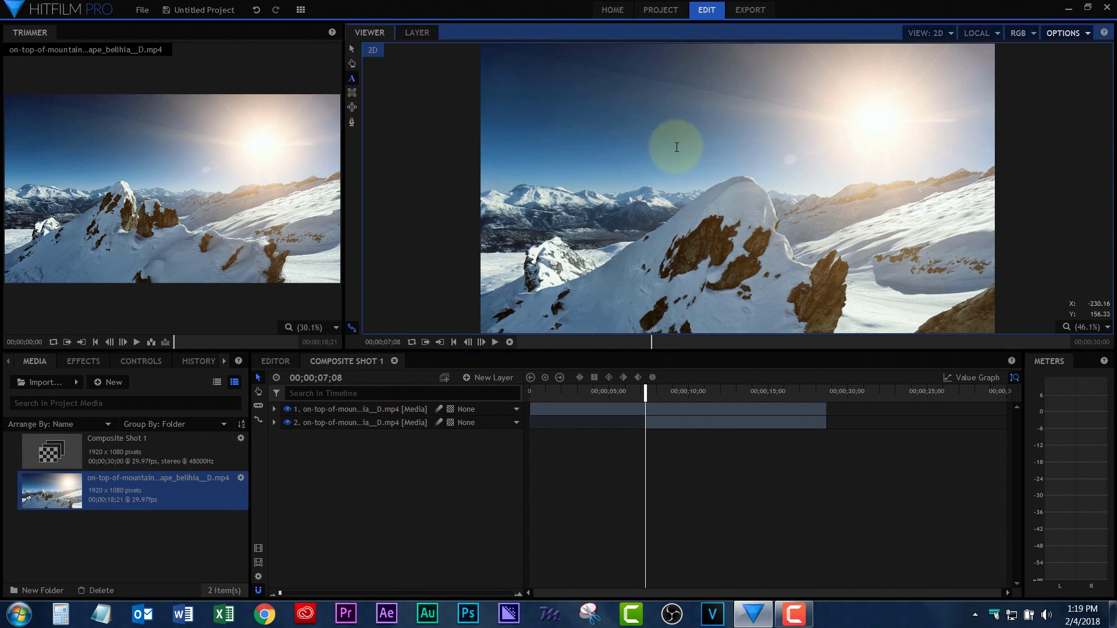
{"action": "left_click", "coordinate": [705, 180]}
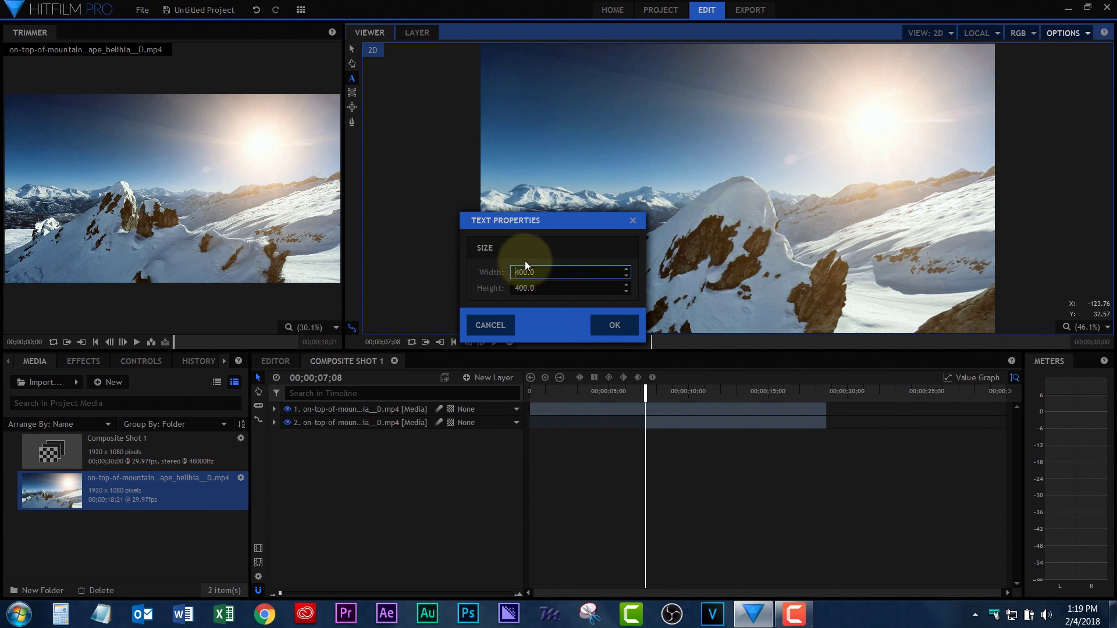
{"action": "left_click_drag", "start_coordinate": [521, 272], "coordinate": [549, 272]}
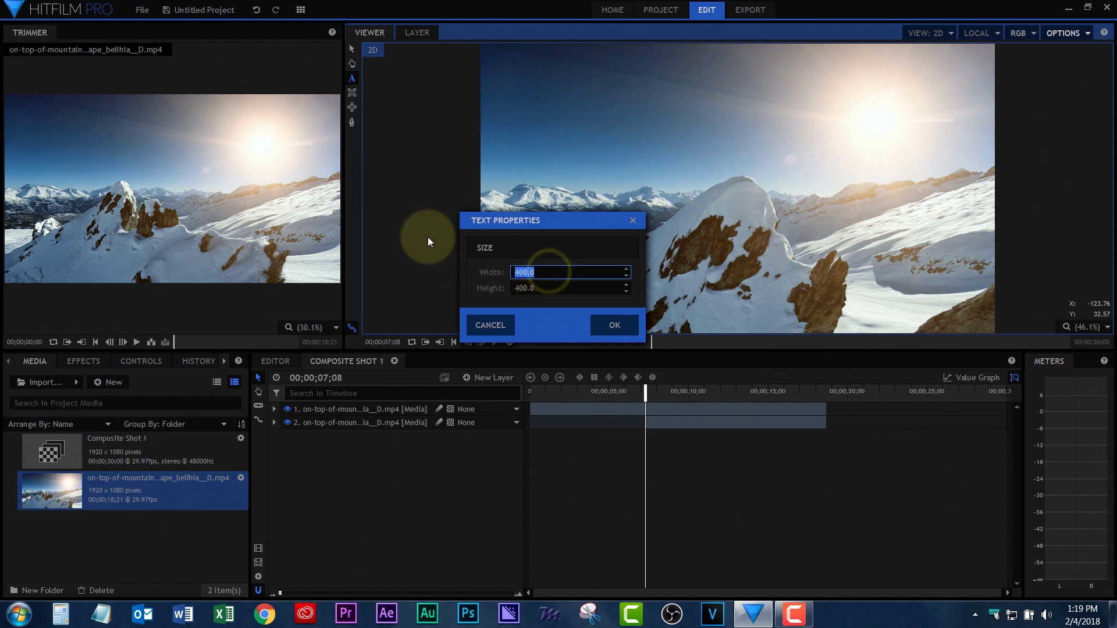
{"action": "type", "text": "1920"}
{"action": "key", "text": "Tab"}
{"action": "type", "text": "1080"}
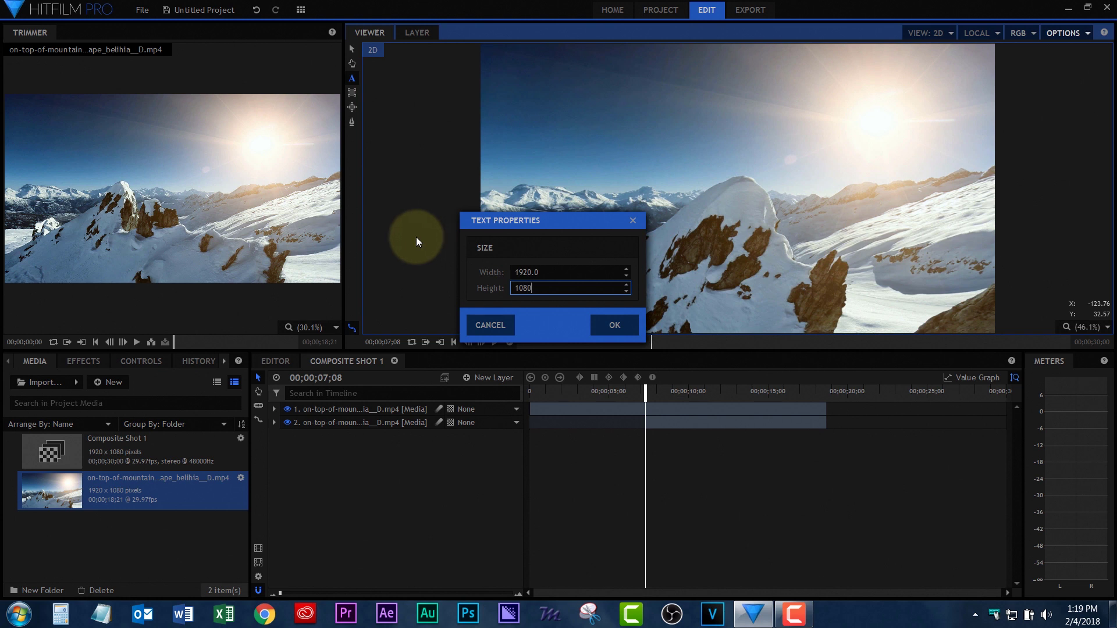
{"action": "key", "text": "Tab"}
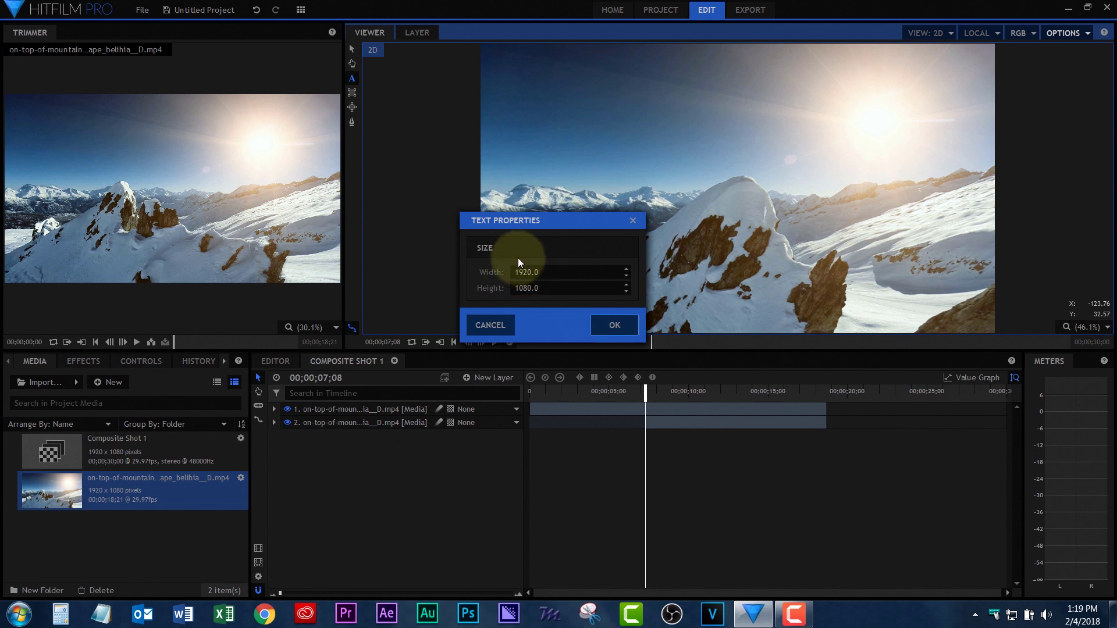
{"action": "left_click", "coordinate": [613, 325]}
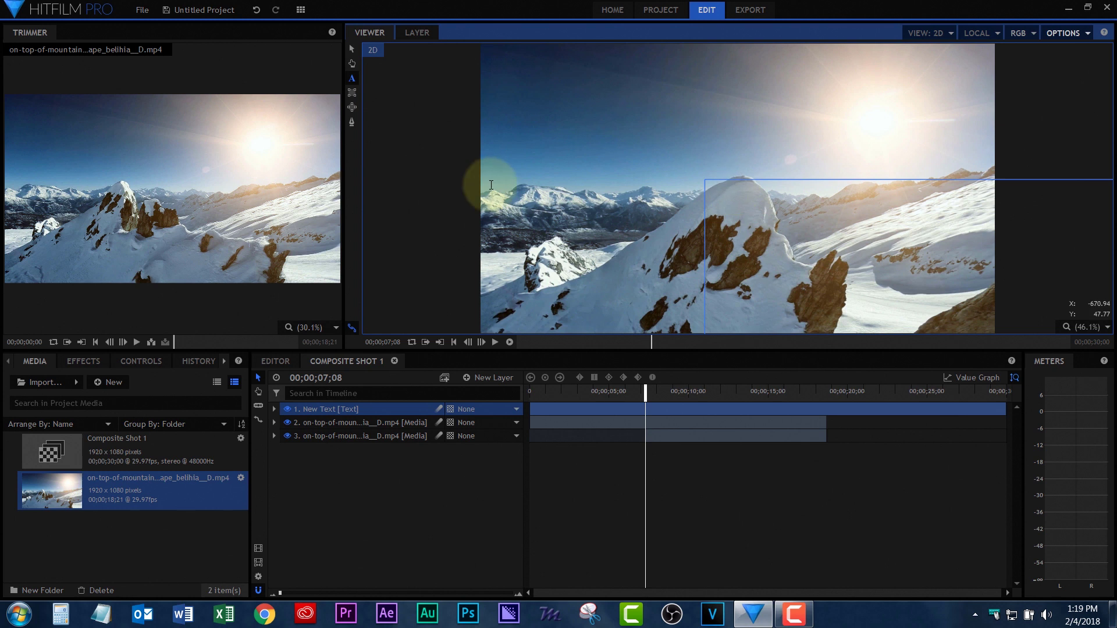
Move the text box to the frame's top-left and type HIGH SNOW inside it
{"action": "left_click", "coordinate": [353, 49]}
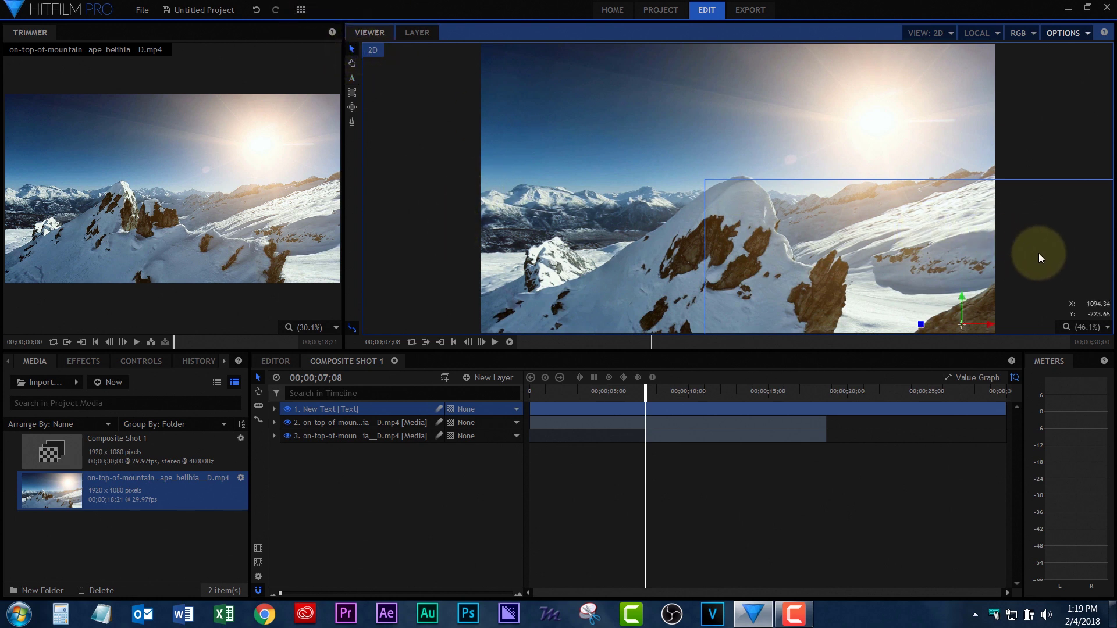
{"action": "left_click_drag", "start_coordinate": [1040, 257], "coordinate": [819, 118]}
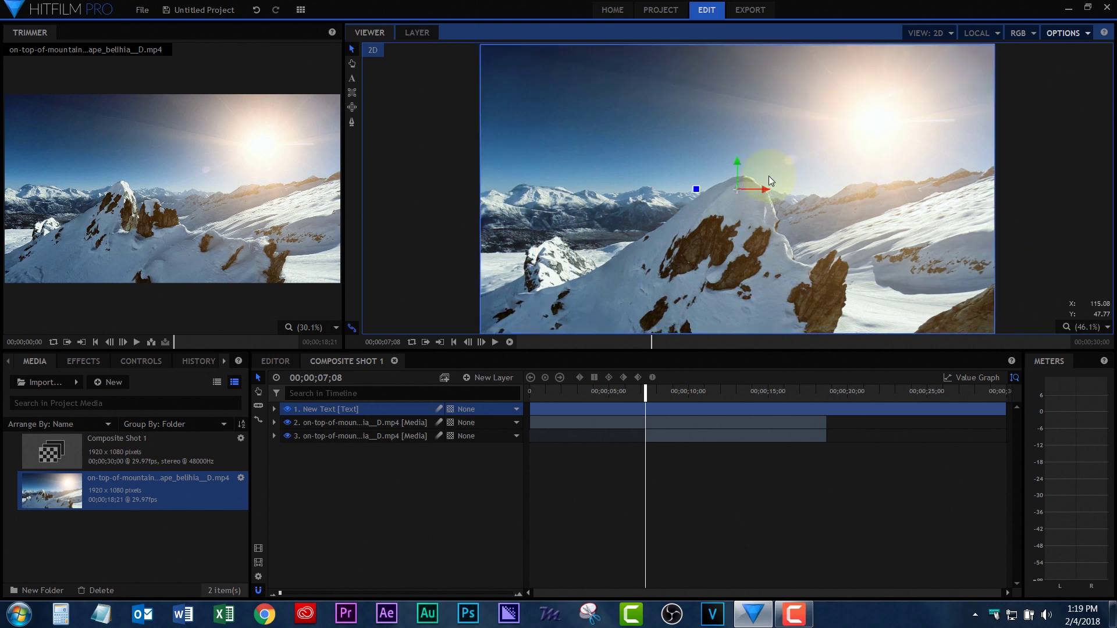
{"action": "left_click", "coordinate": [352, 80]}
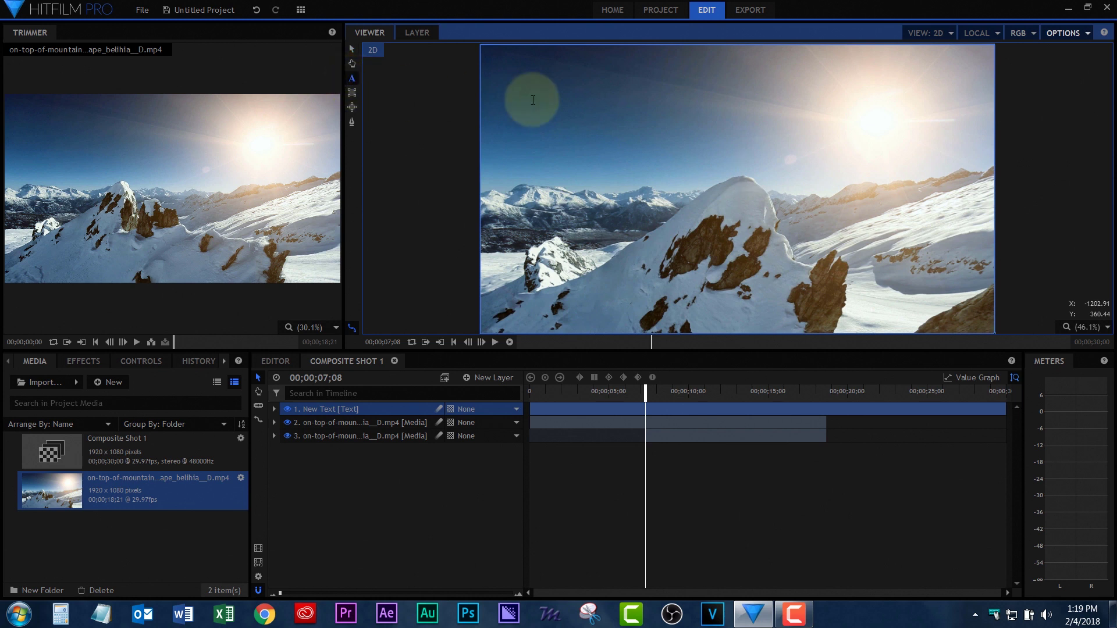
{"action": "left_click", "coordinate": [562, 104]}
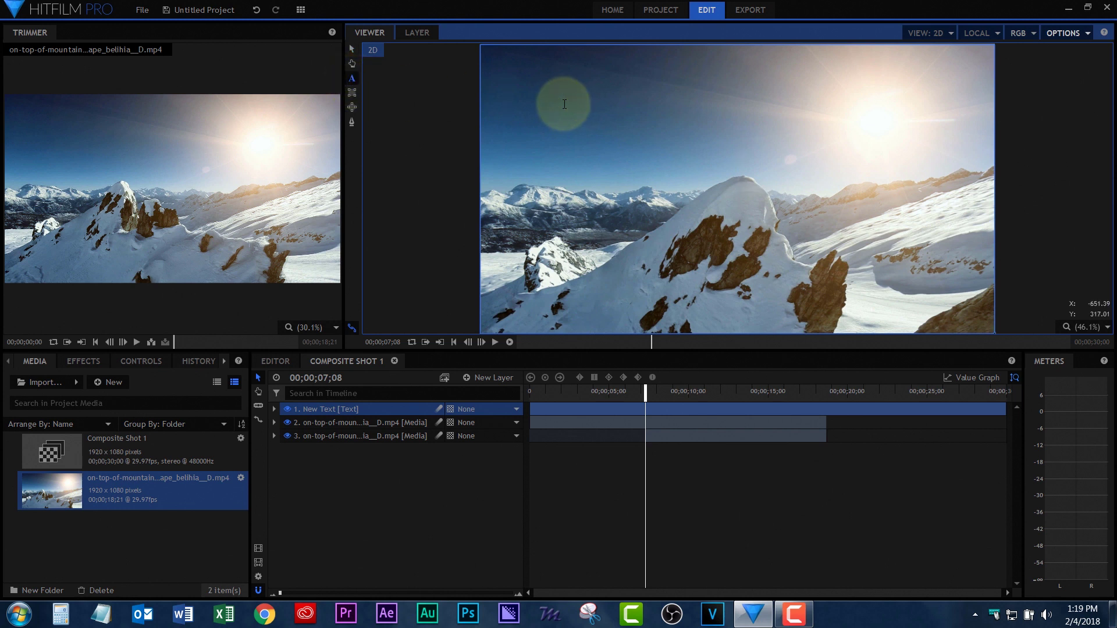
{"action": "type", "text": "HIGH"}
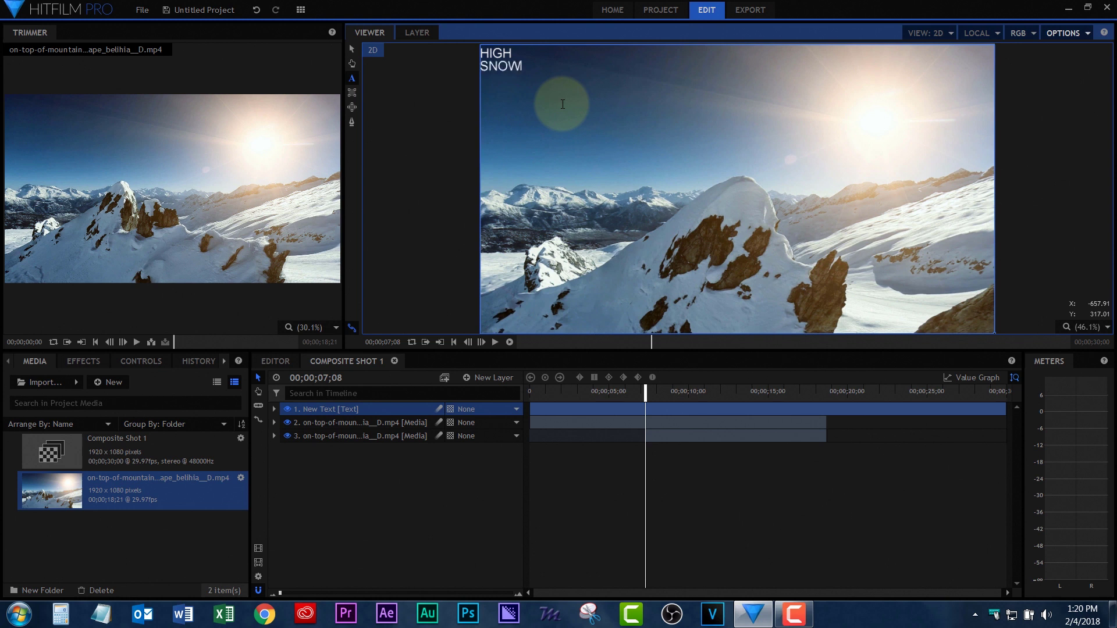
Select all the HIGH SNOW text and set its font to Bebas
{"action": "left_click", "coordinate": [223, 362]}
{"action": "left_click", "coordinate": [224, 362]}
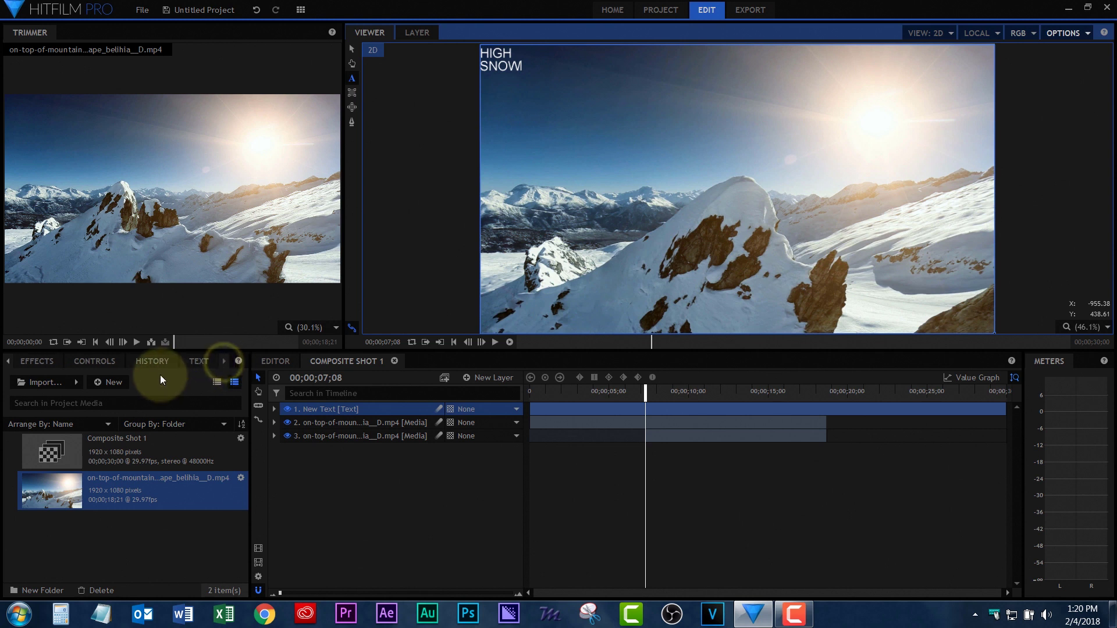
{"action": "left_click", "coordinate": [200, 362]}
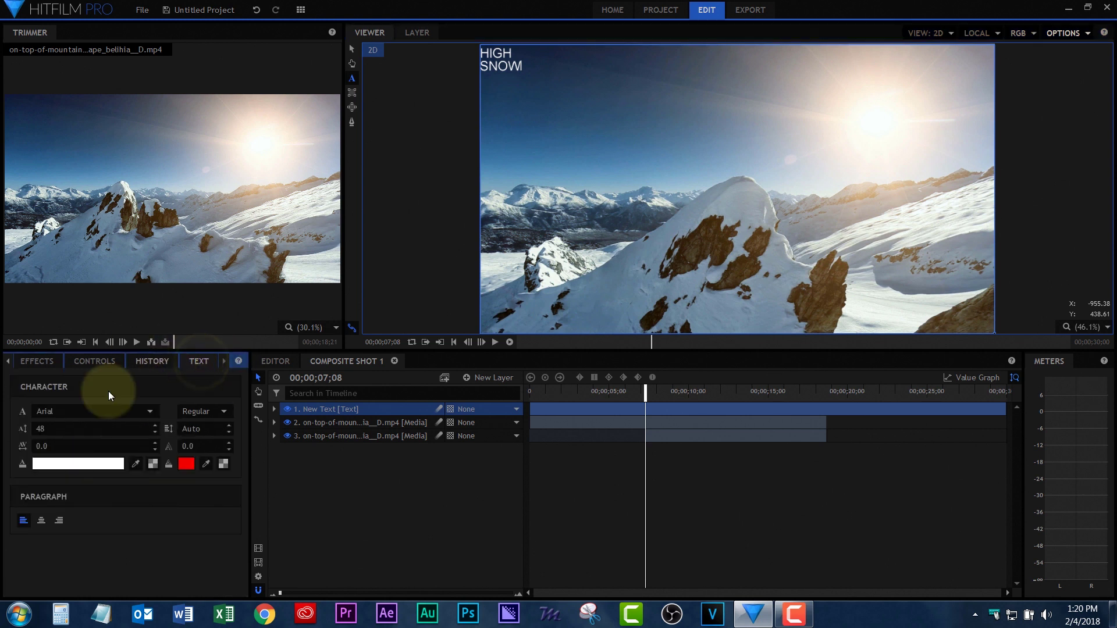
{"action": "left_click", "coordinate": [93, 411]}
{"action": "type", "text": "Bebas"}
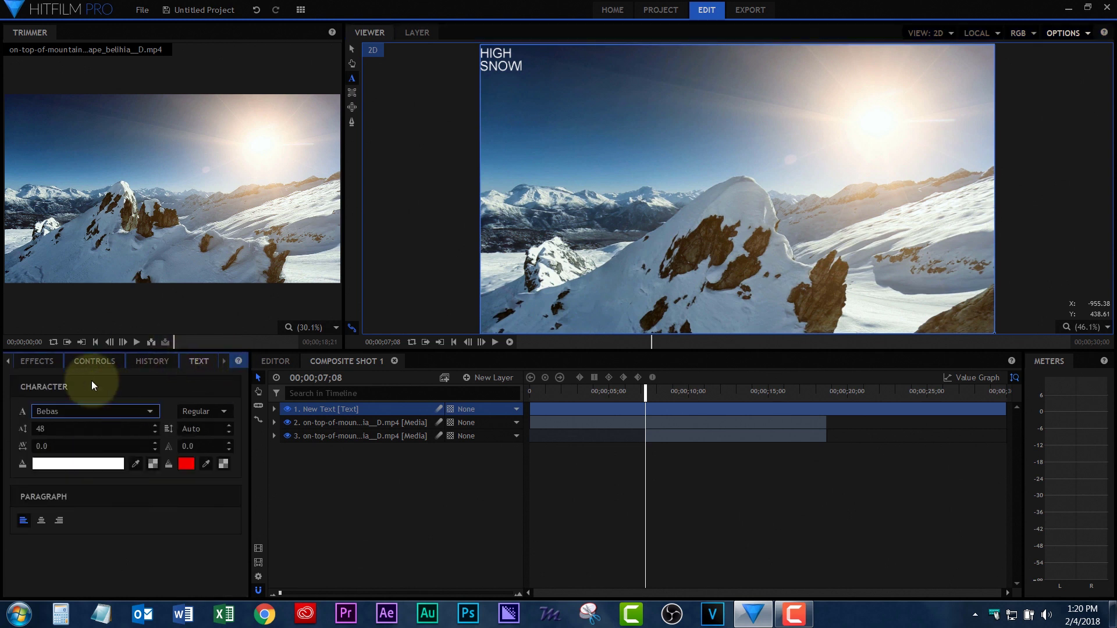
{"action": "left_click", "coordinate": [508, 74]}
{"action": "key", "text": "ctrl+a"}
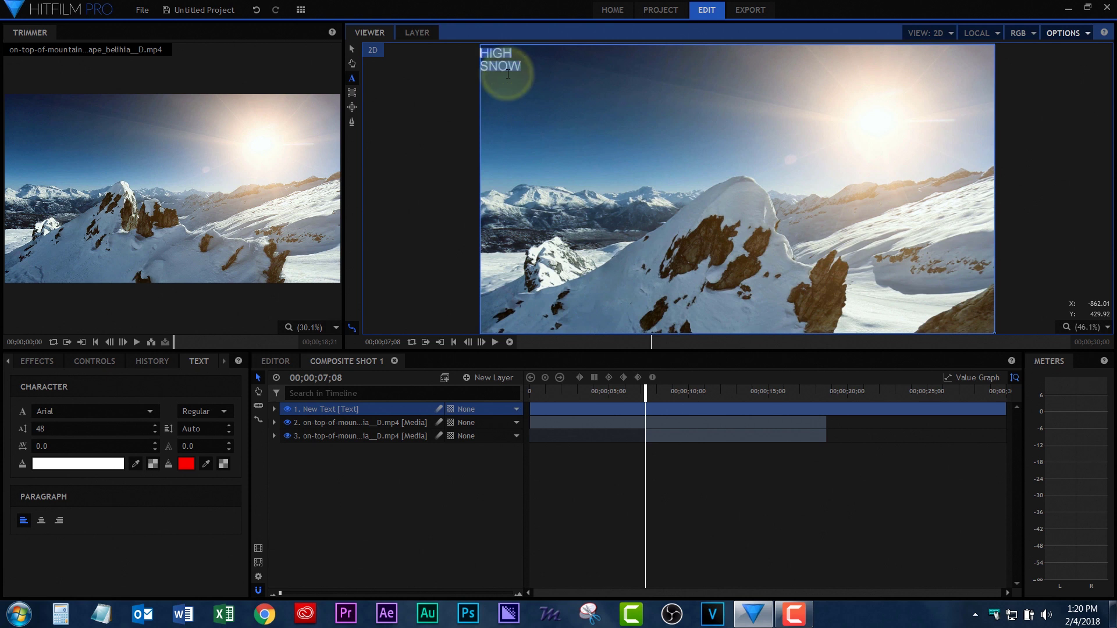
{"action": "left_click", "coordinate": [92, 411]}
{"action": "key", "text": "b"}
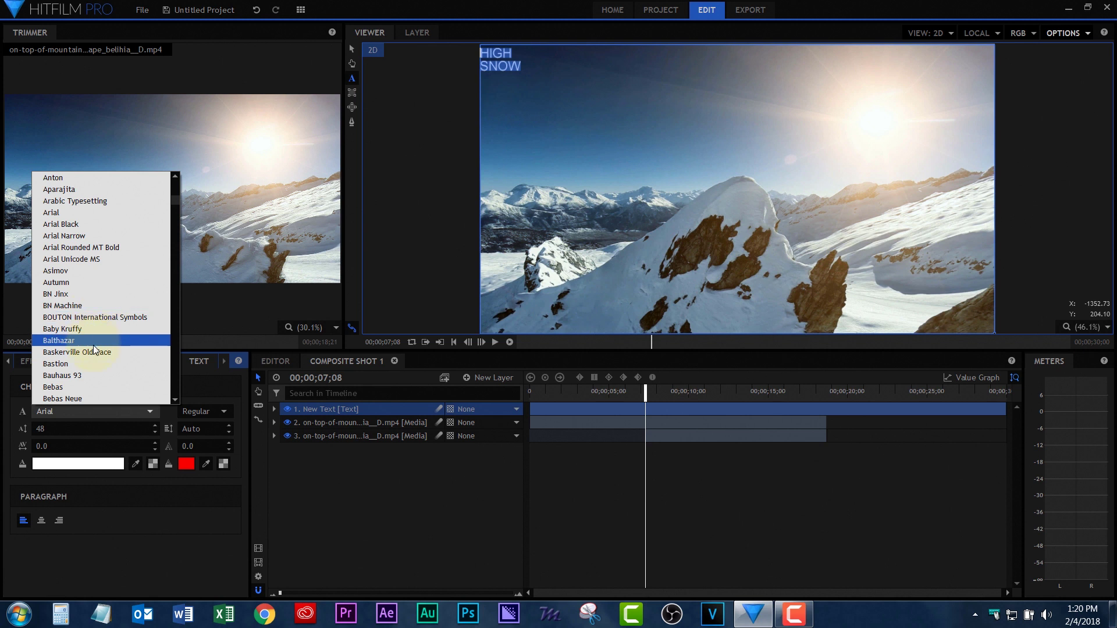
{"action": "left_click", "coordinate": [87, 384]}
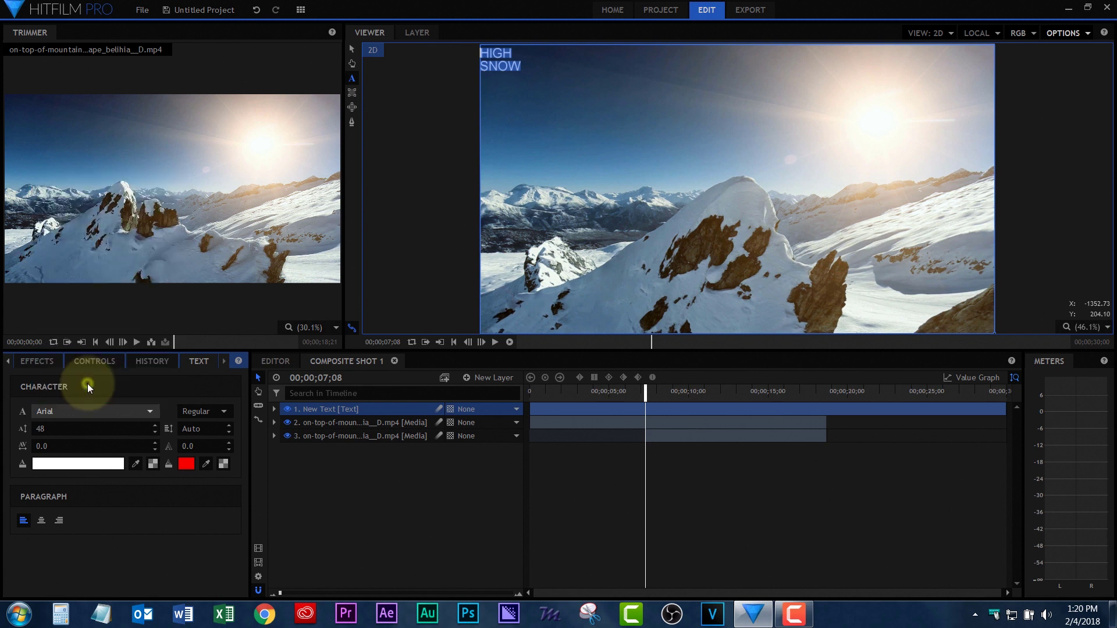
Centre-align the text and enlarge the font size to 487
{"action": "left_click", "coordinate": [43, 520]}
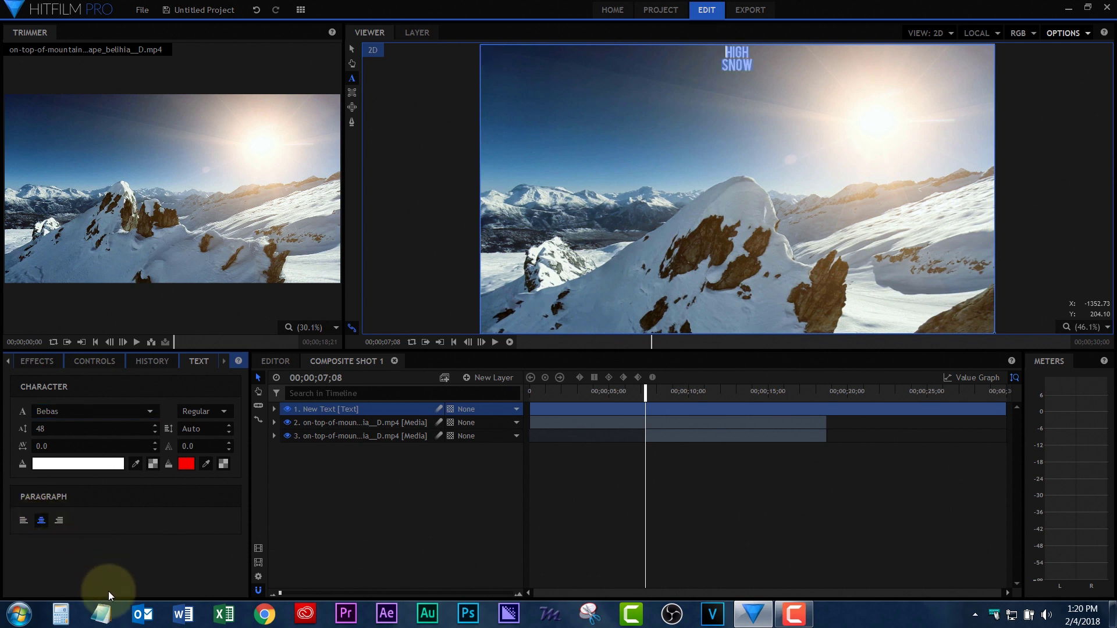
{"action": "left_click", "coordinate": [42, 427]}
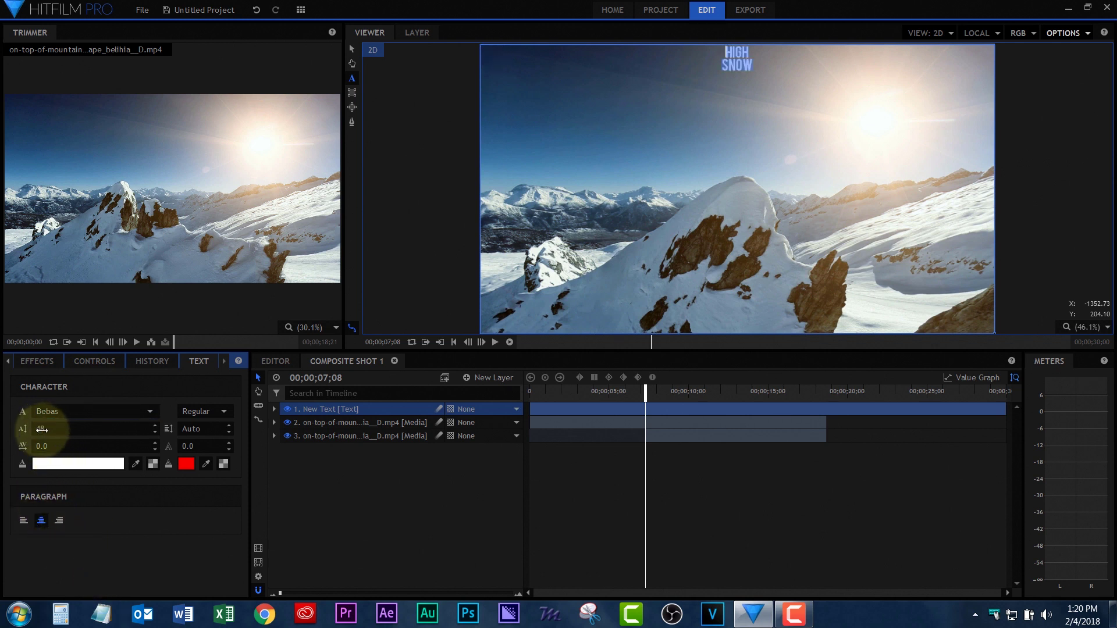
{"action": "left_click_drag", "start_coordinate": [42, 429], "coordinate": [45, 429]}
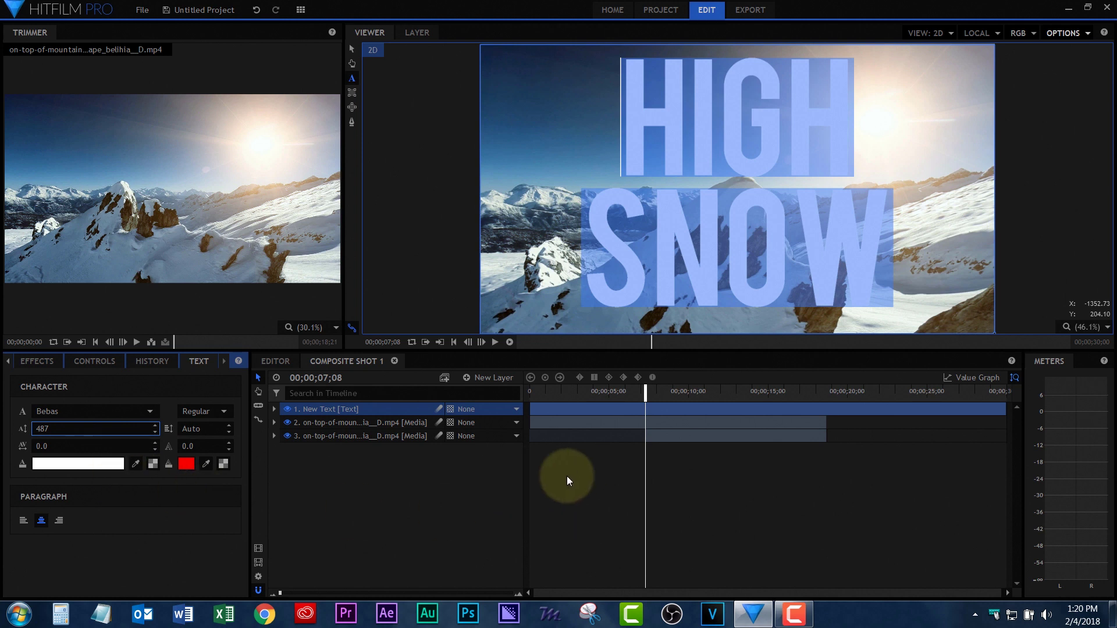
{"action": "left_click", "coordinate": [352, 49]}
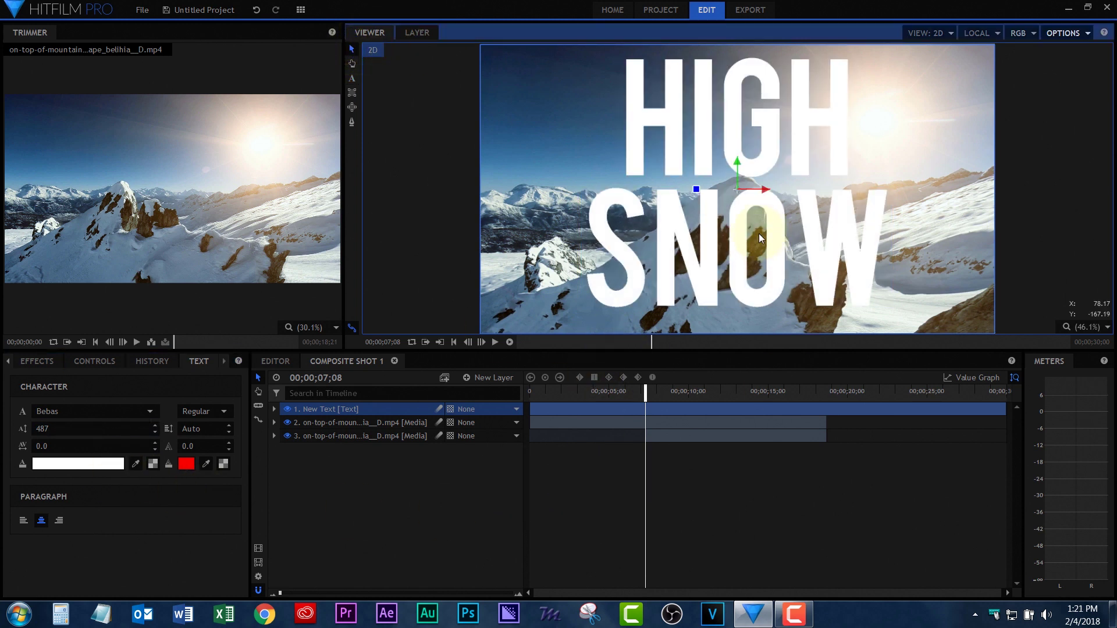
Apply Set Matte to the mountain footage layer with 1. New Text as source layer
{"action": "left_click", "coordinate": [337, 423]}
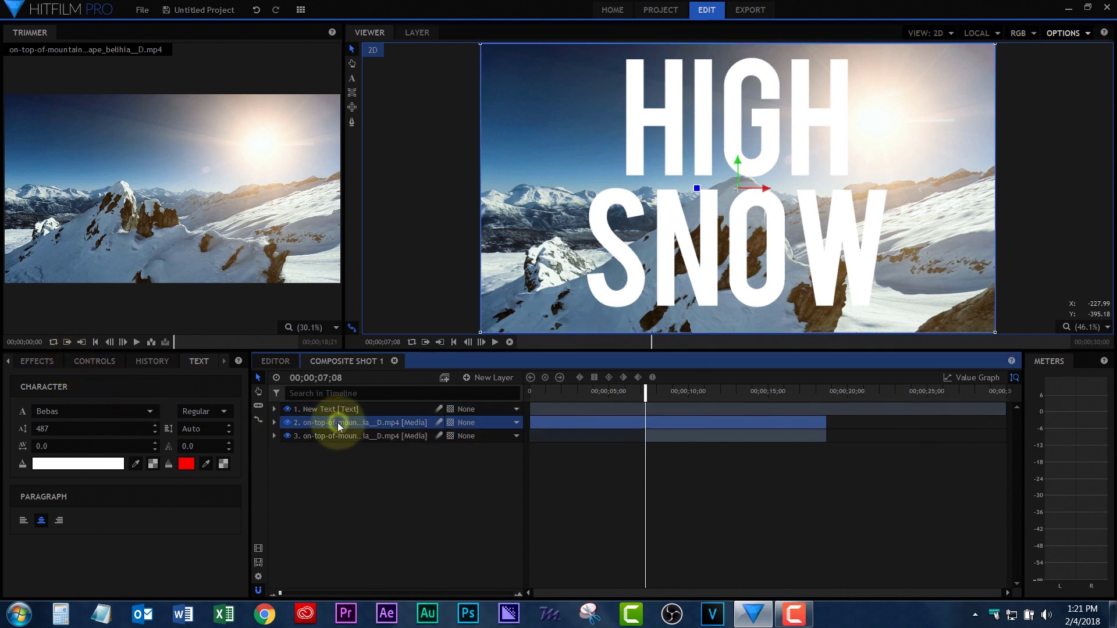
{"action": "left_click", "coordinate": [44, 365]}
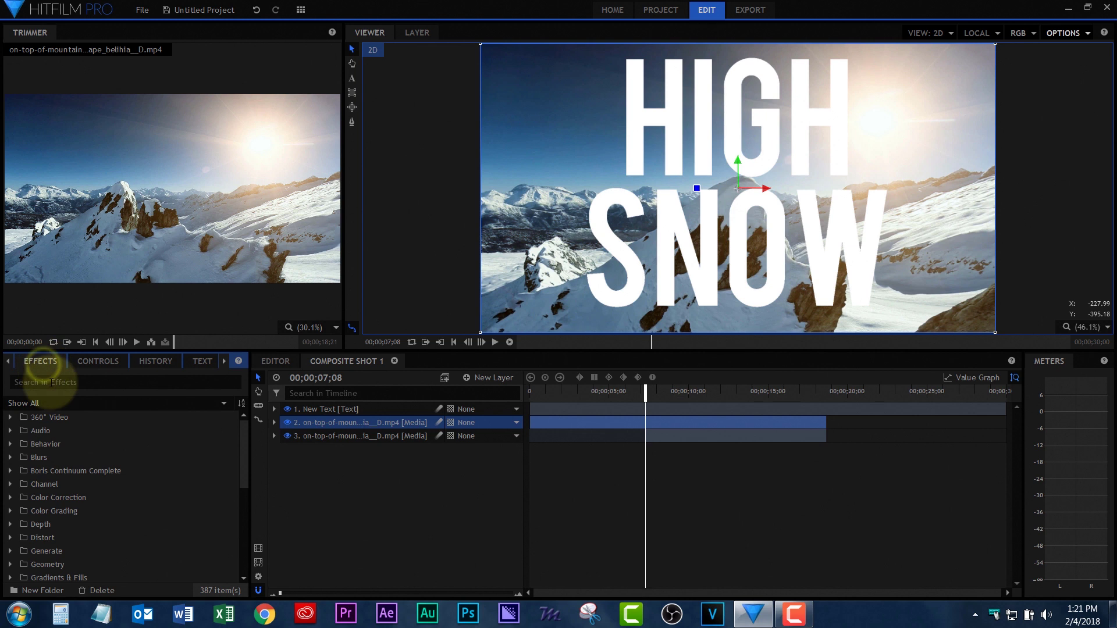
{"action": "left_click", "coordinate": [47, 382]}
{"action": "type", "text": "matte"}
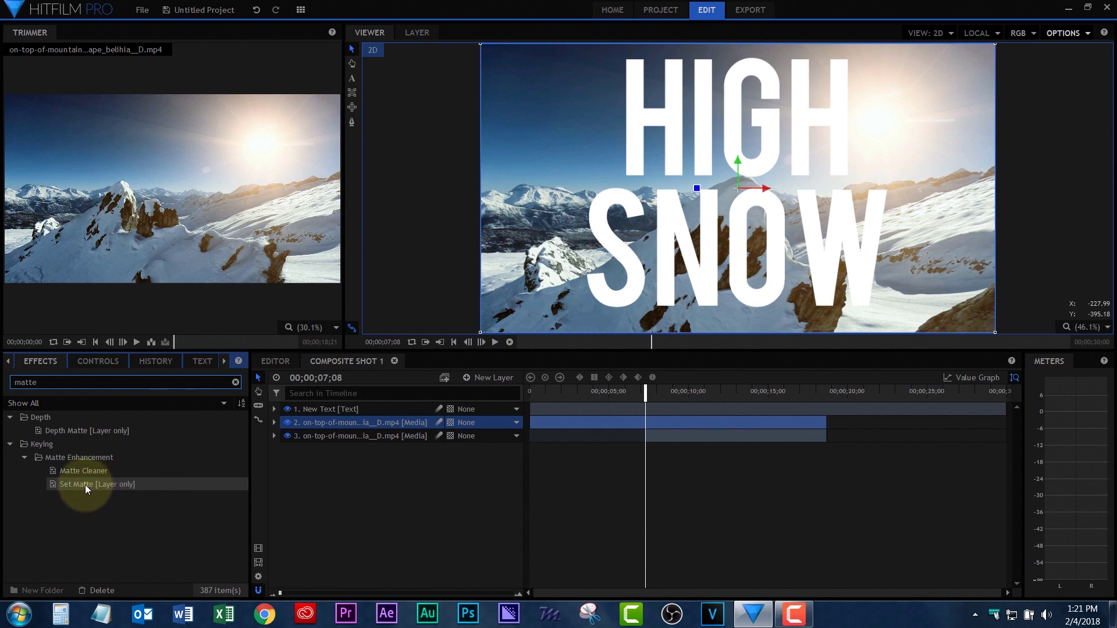
{"action": "left_click_drag", "start_coordinate": [85, 491], "coordinate": [561, 426]}
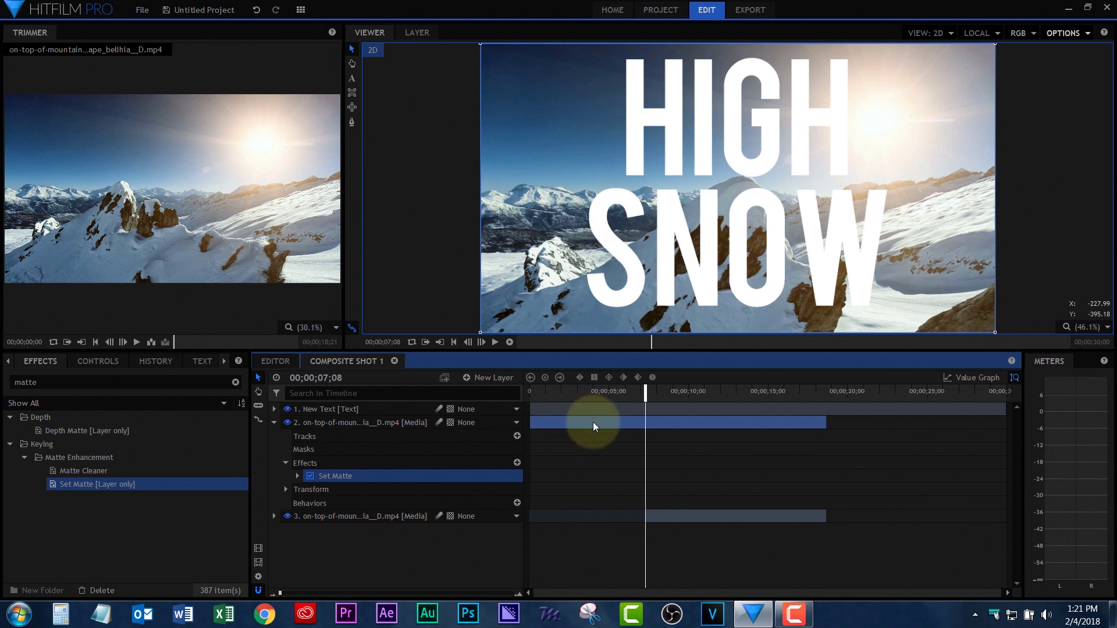
{"action": "left_click", "coordinate": [297, 476]}
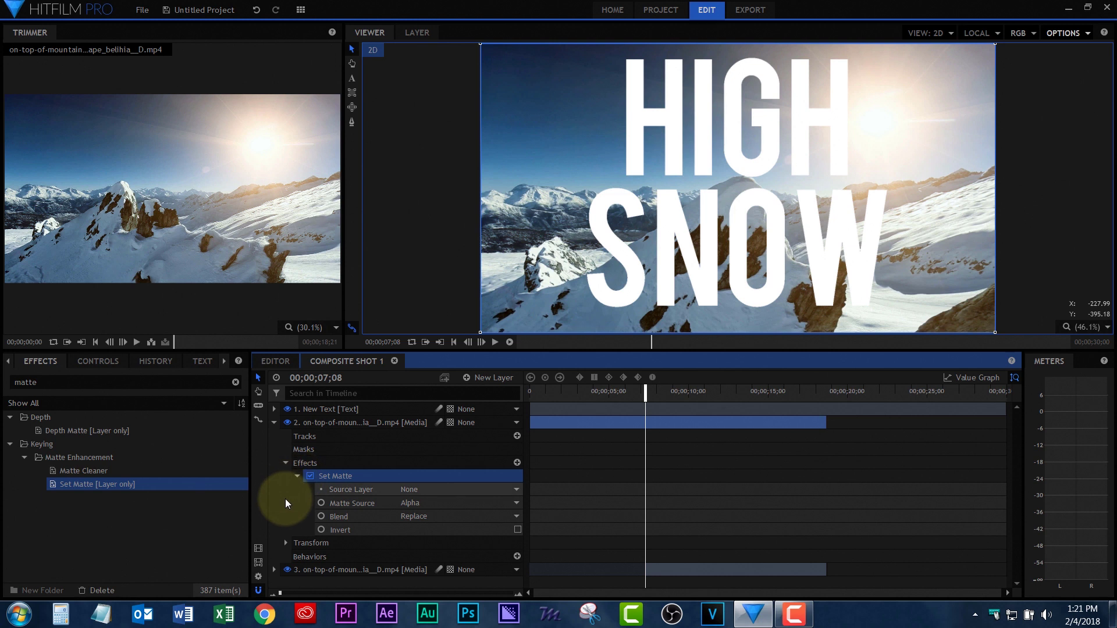
{"action": "left_click", "coordinate": [416, 490]}
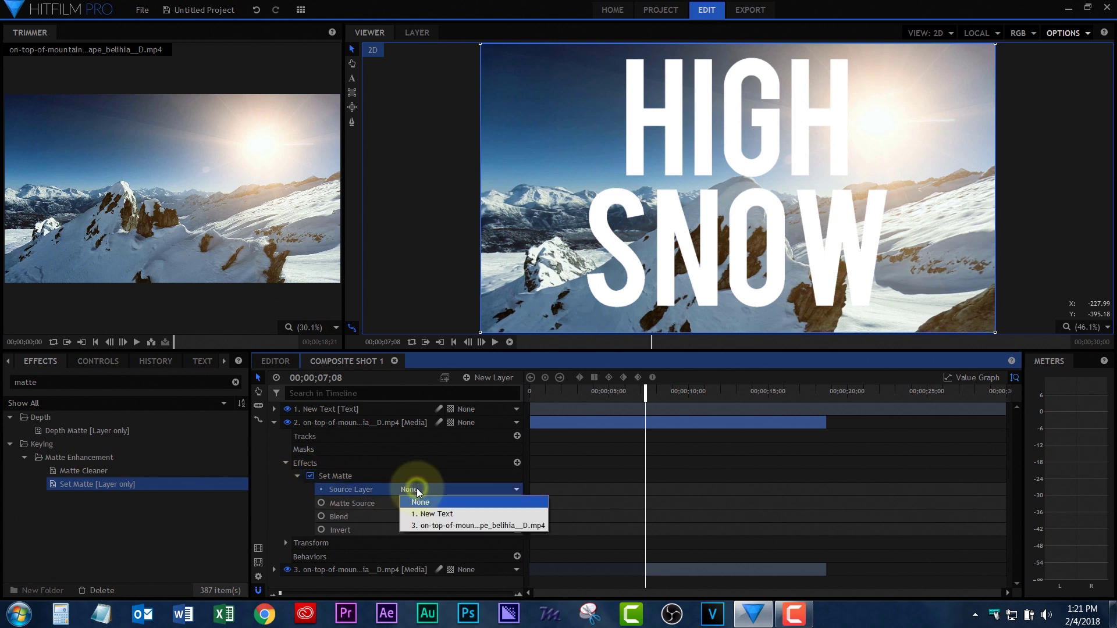
{"action": "left_click", "coordinate": [451, 514]}
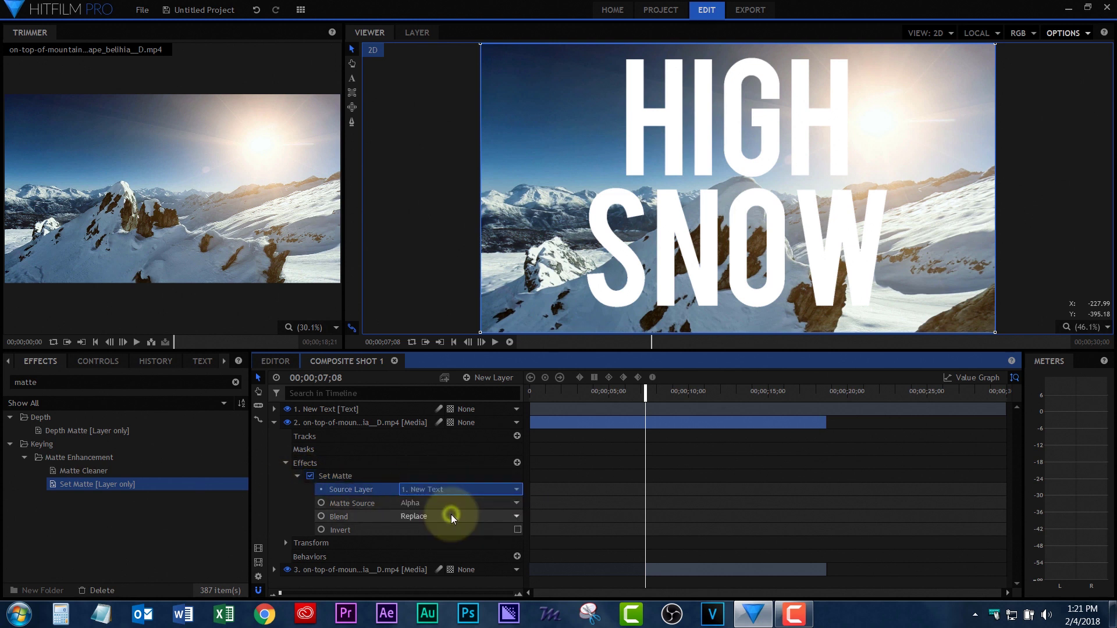
Hide the text layer and scrub to about 7 seconds to check the matte
{"action": "left_click", "coordinate": [606, 392]}
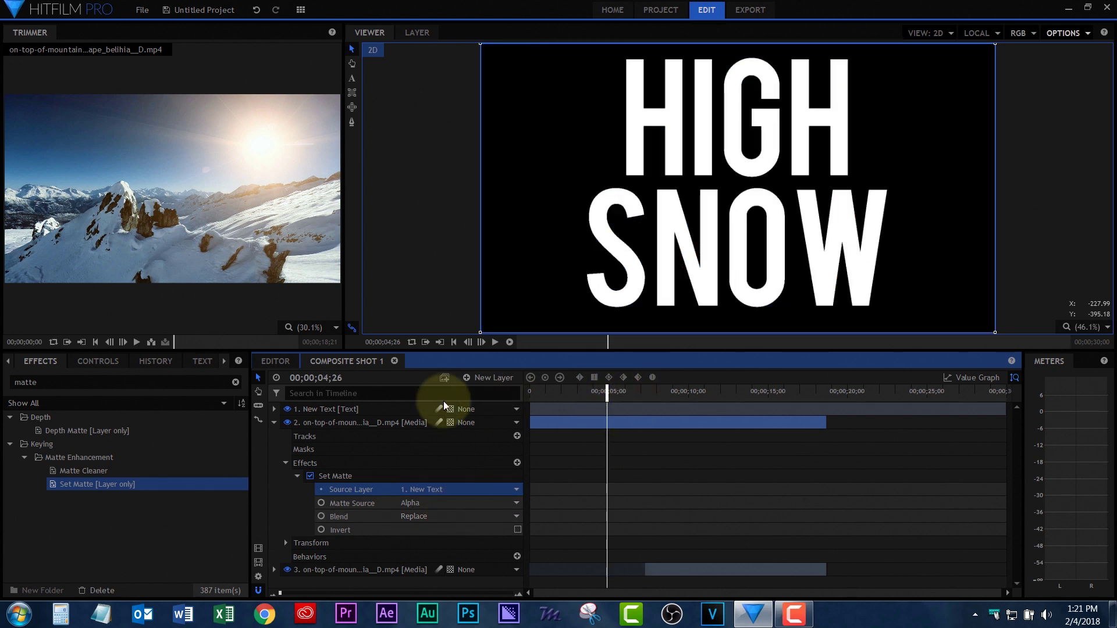
{"action": "left_click", "coordinate": [287, 410]}
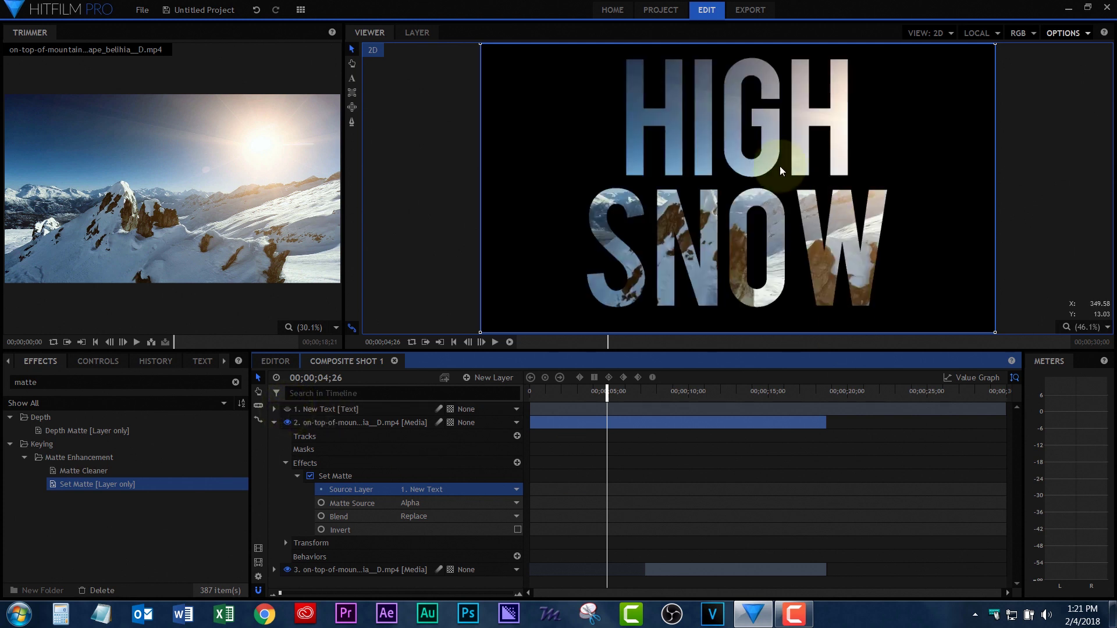
{"action": "left_click_drag", "start_coordinate": [610, 391], "coordinate": [643, 404]}
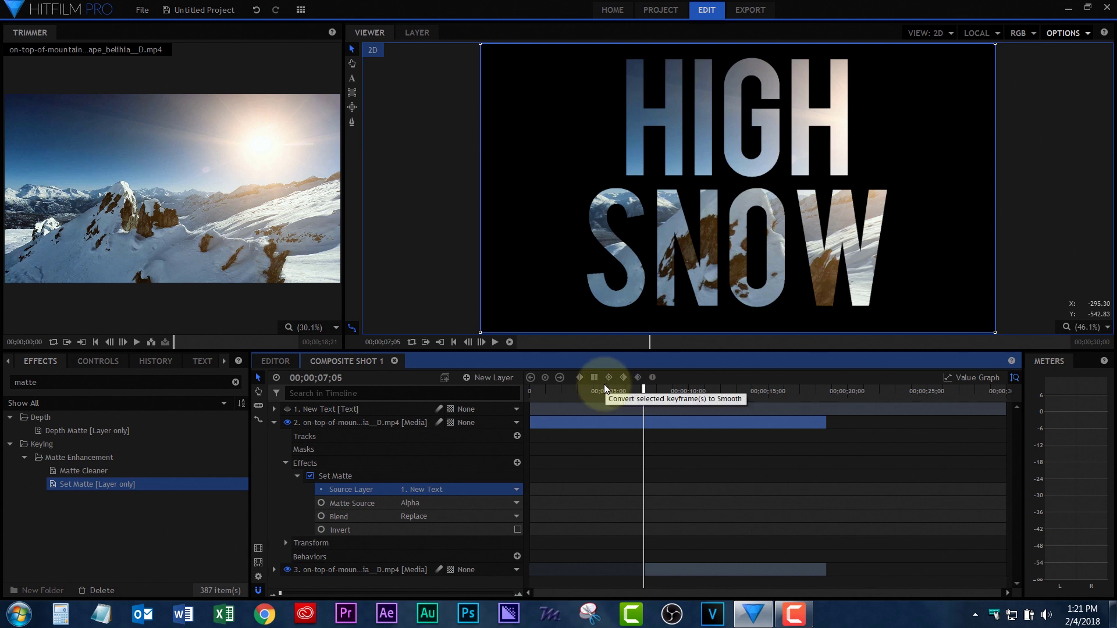
{"action": "left_click", "coordinate": [481, 343]}
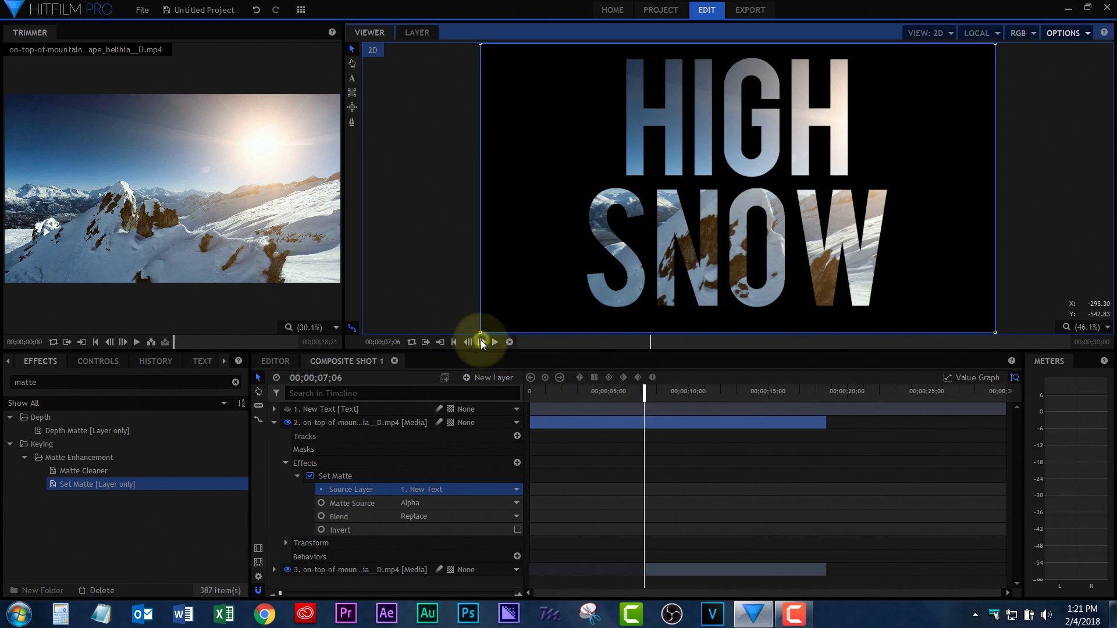
{"action": "left_click", "coordinate": [481, 342]}
{"action": "left_click", "coordinate": [481, 342]}
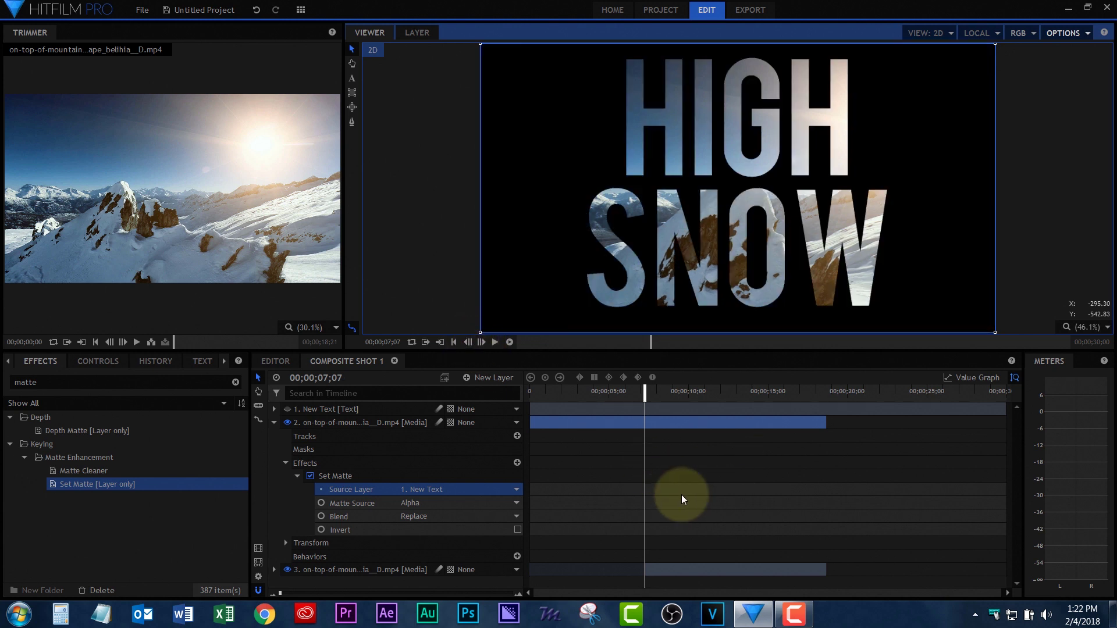
{"action": "left_click", "coordinate": [286, 463]}
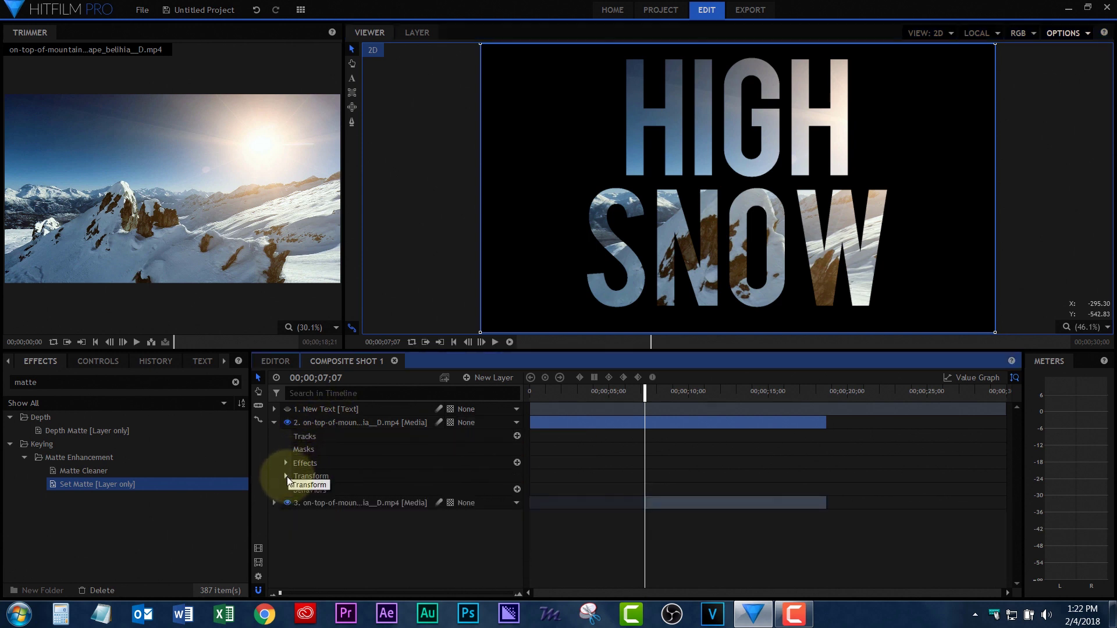
Keyframe layer 2's opacity at 100% at 7;07 and 0% at 10;03
{"action": "left_click", "coordinate": [285, 477]}
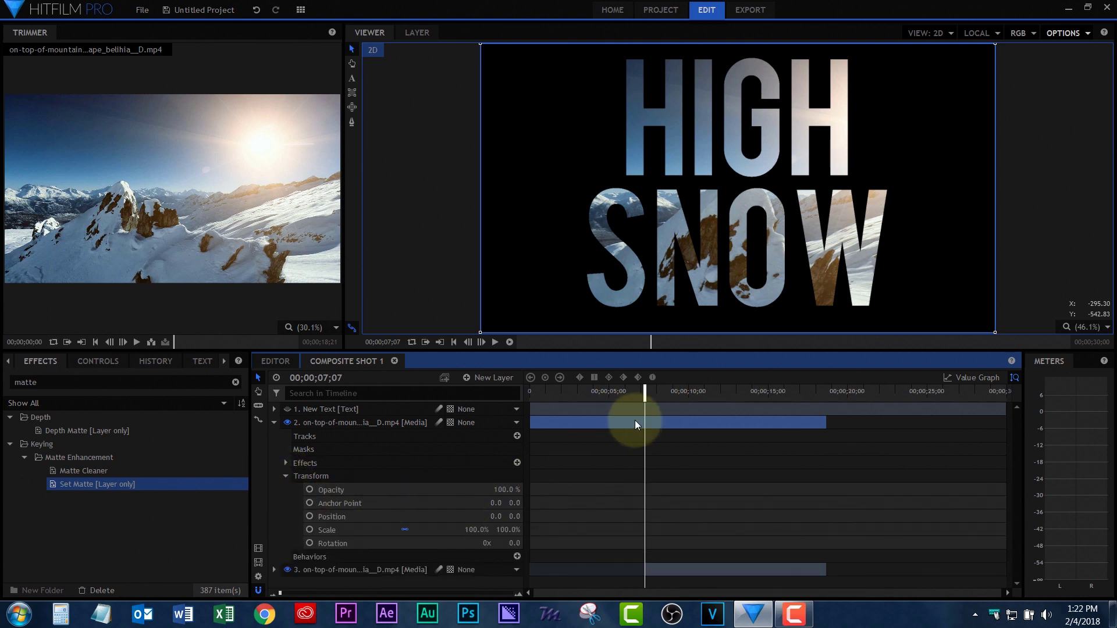
{"action": "left_click", "coordinate": [310, 489]}
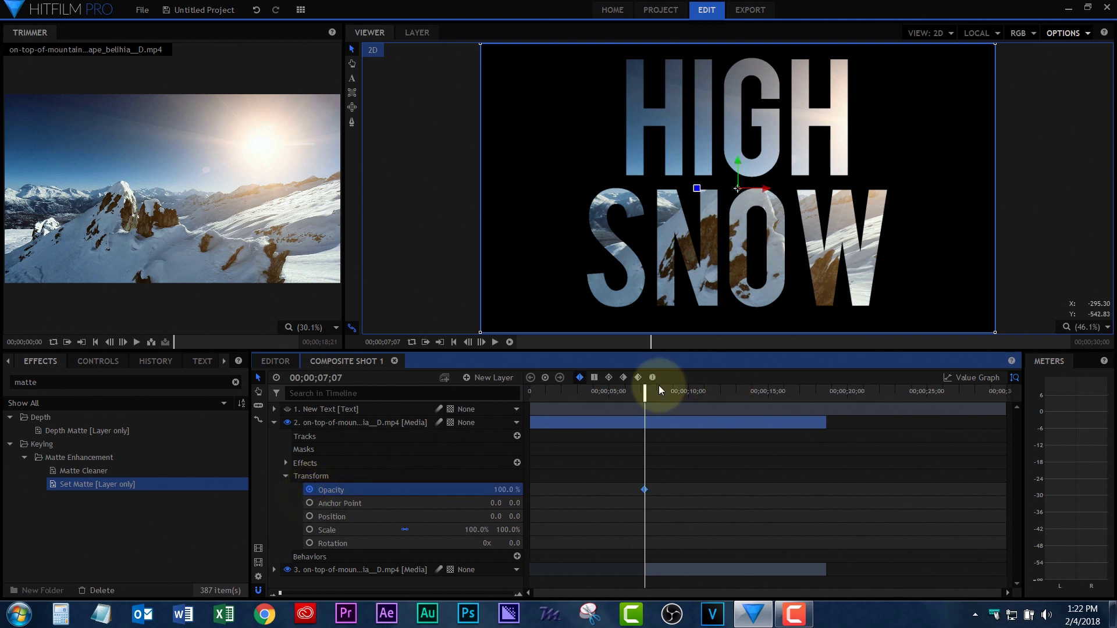
{"action": "left_click_drag", "start_coordinate": [646, 389], "coordinate": [691, 391]}
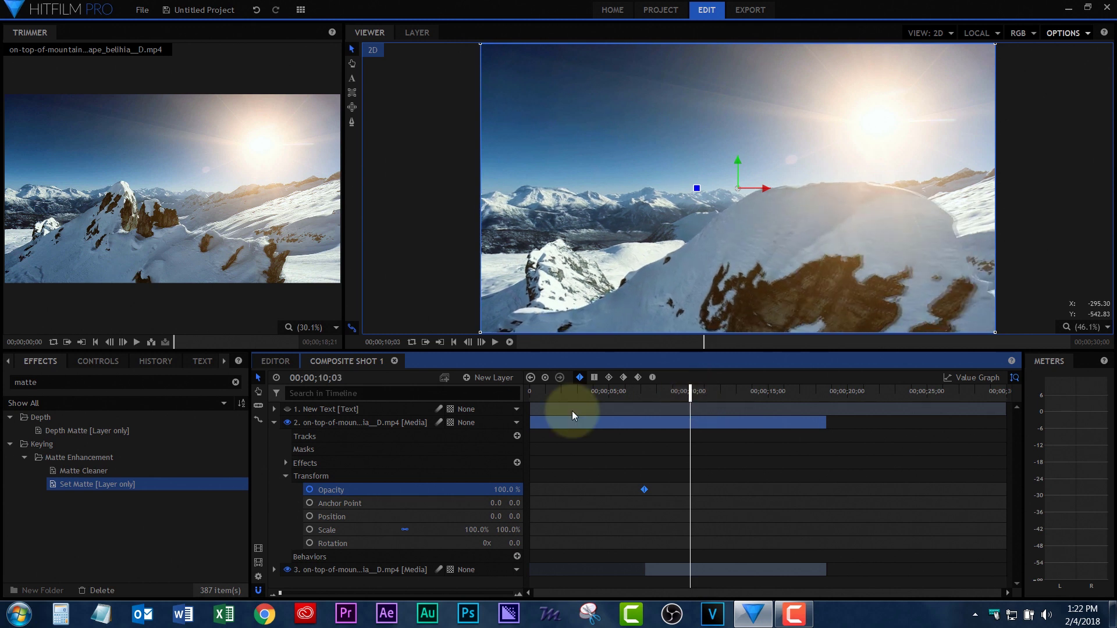
{"action": "left_click", "coordinate": [502, 489]}
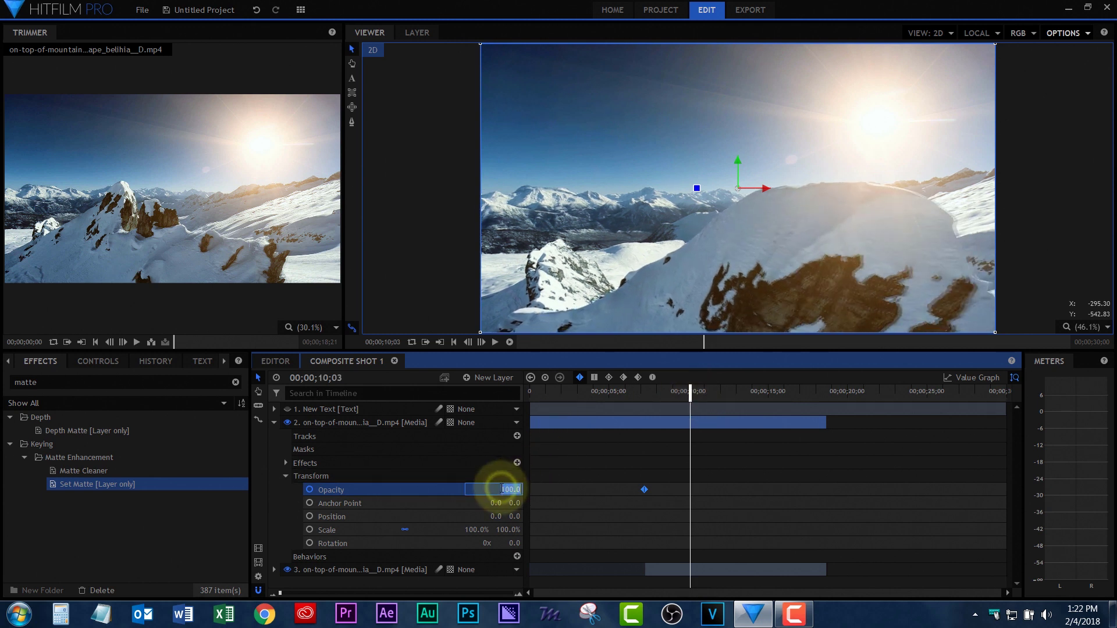
{"action": "key", "text": "Return"}
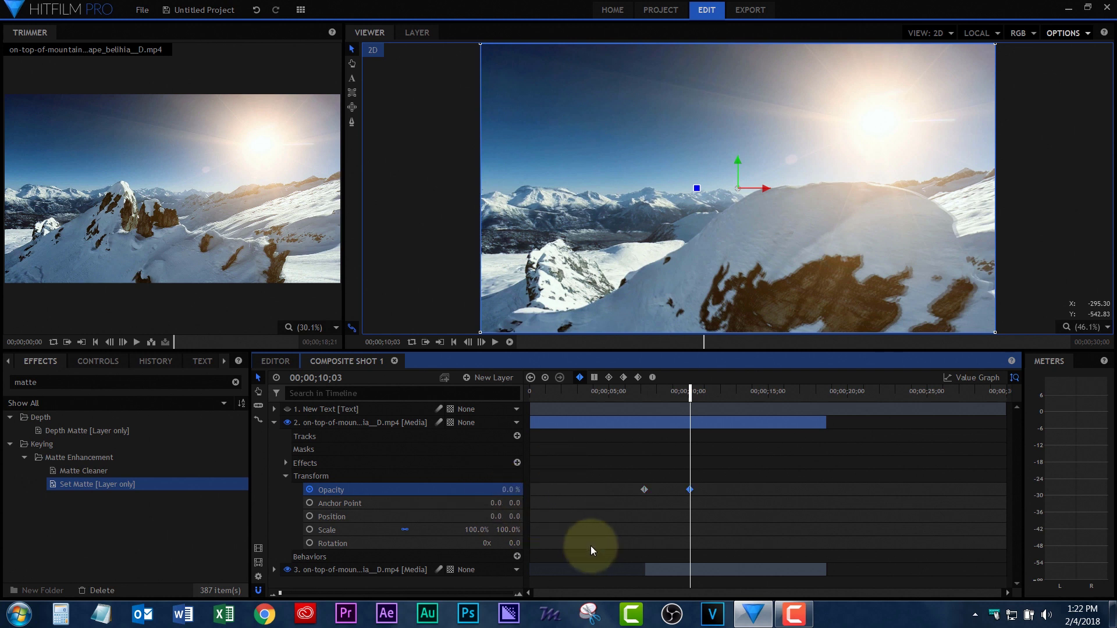
Expand layer 3's Transform and enable its Opacity stopwatch at 10;03
{"action": "left_click", "coordinate": [344, 570]}
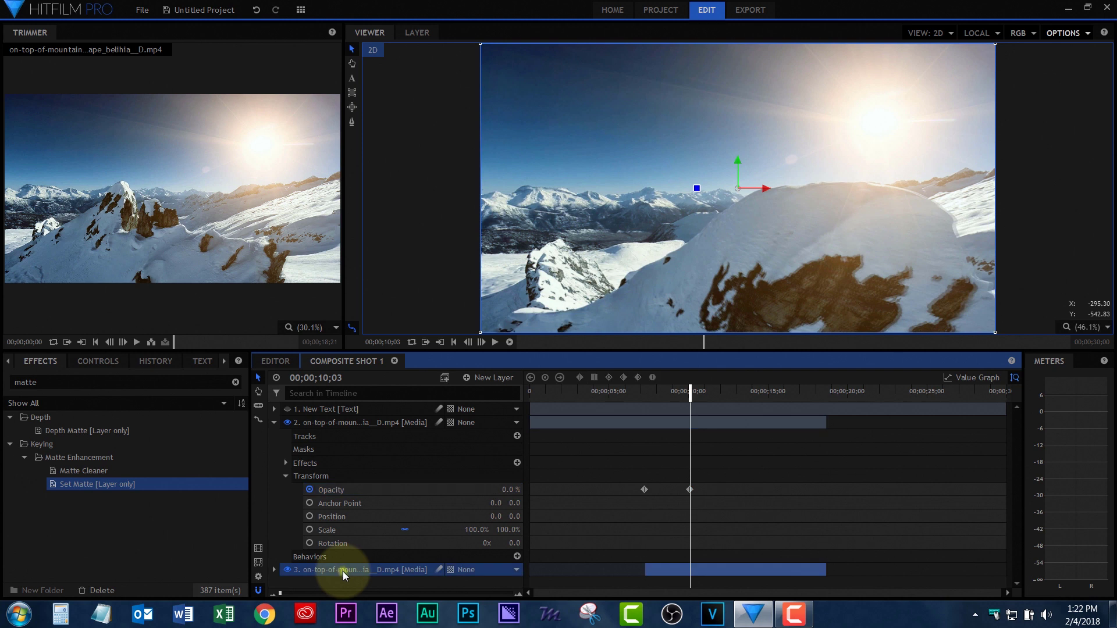
{"action": "left_click", "coordinate": [274, 571]}
{"action": "scroll", "coordinate": [414, 542], "scroll_direction": "down", "scroll_amount": 2}
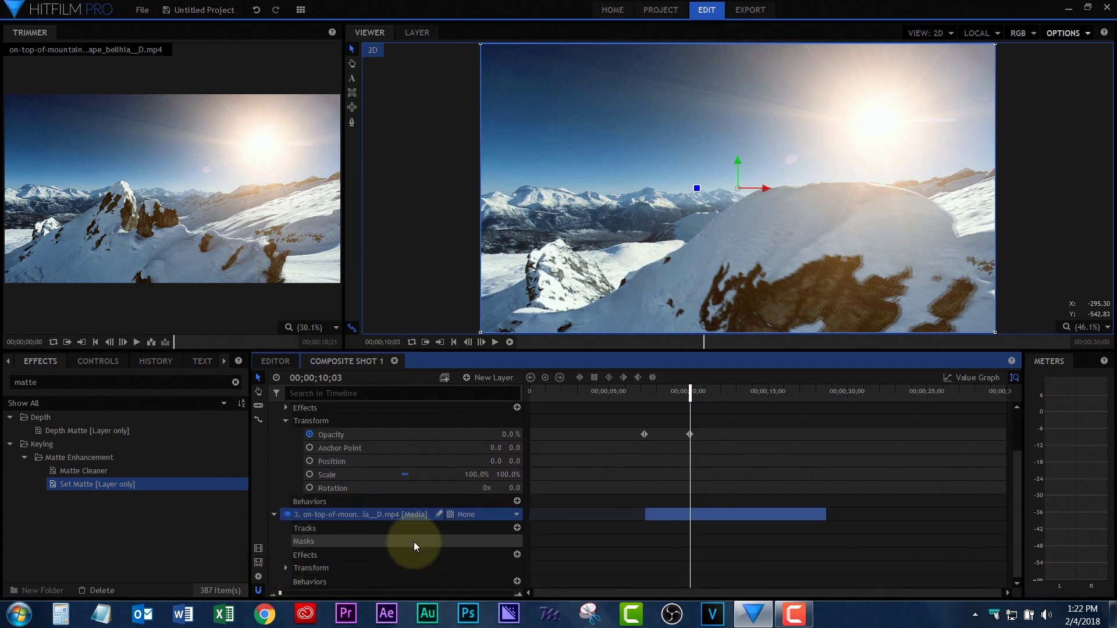
{"action": "left_click", "coordinate": [287, 568]}
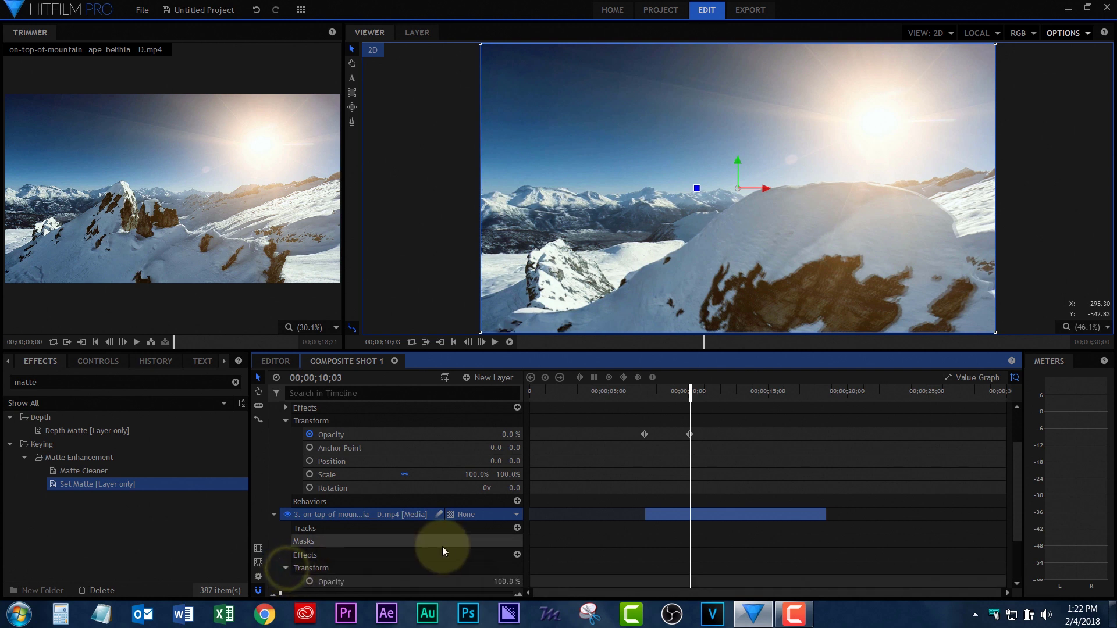
{"action": "left_click", "coordinate": [310, 582]}
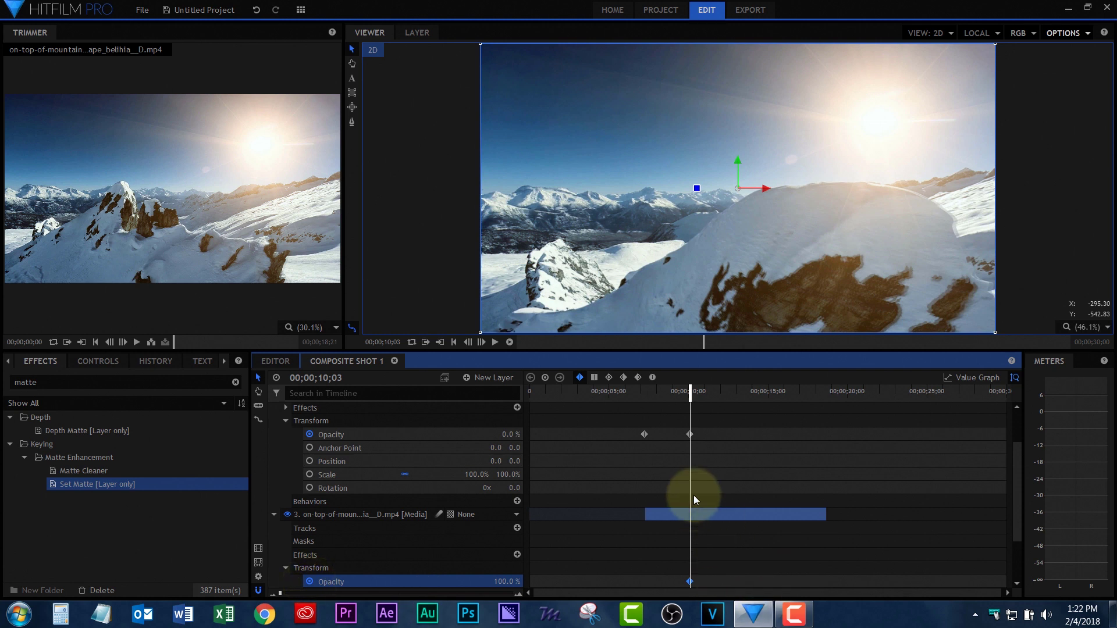
Set layer 3's opacity to 0 at 7;07 and scrub to preview the crossfade
{"action": "left_click", "coordinate": [398, 434]}
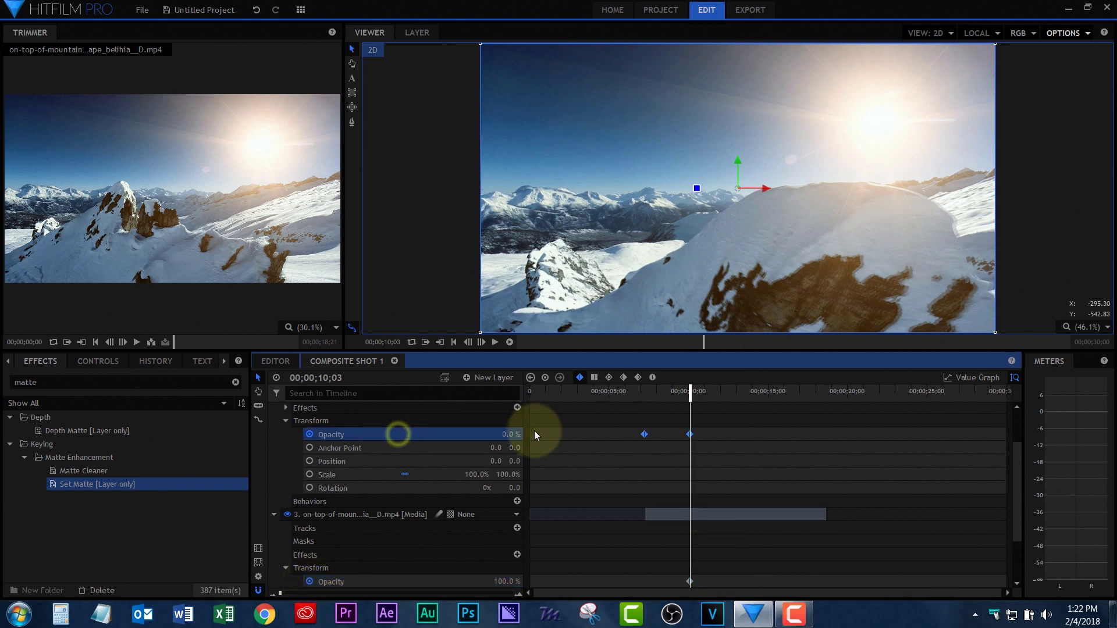
{"action": "left_click", "coordinate": [530, 378]}
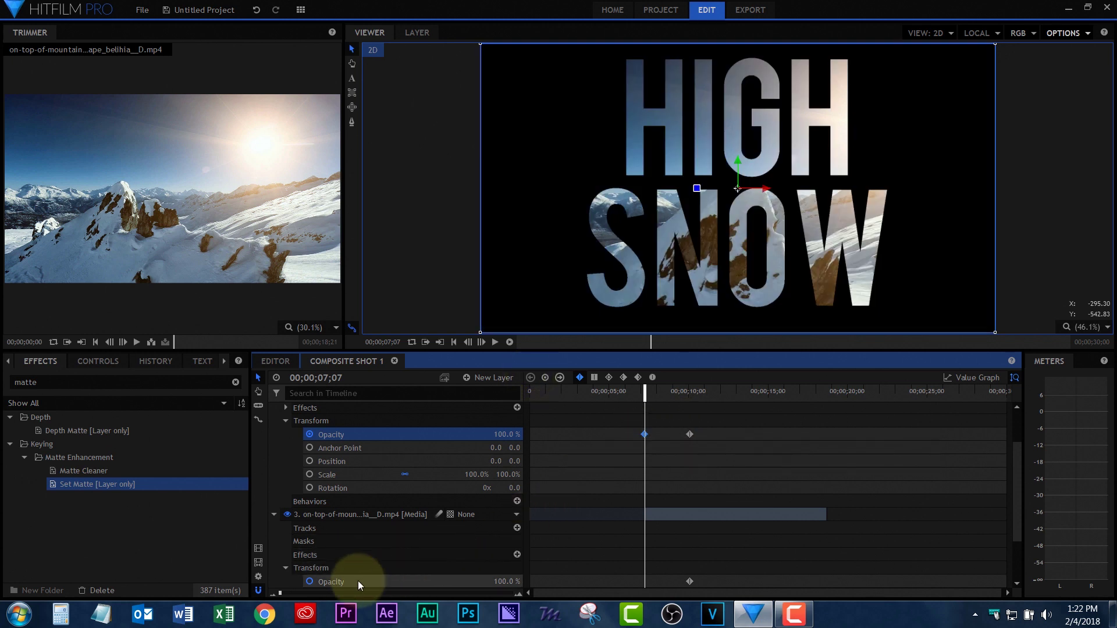
{"action": "left_click", "coordinate": [506, 581]}
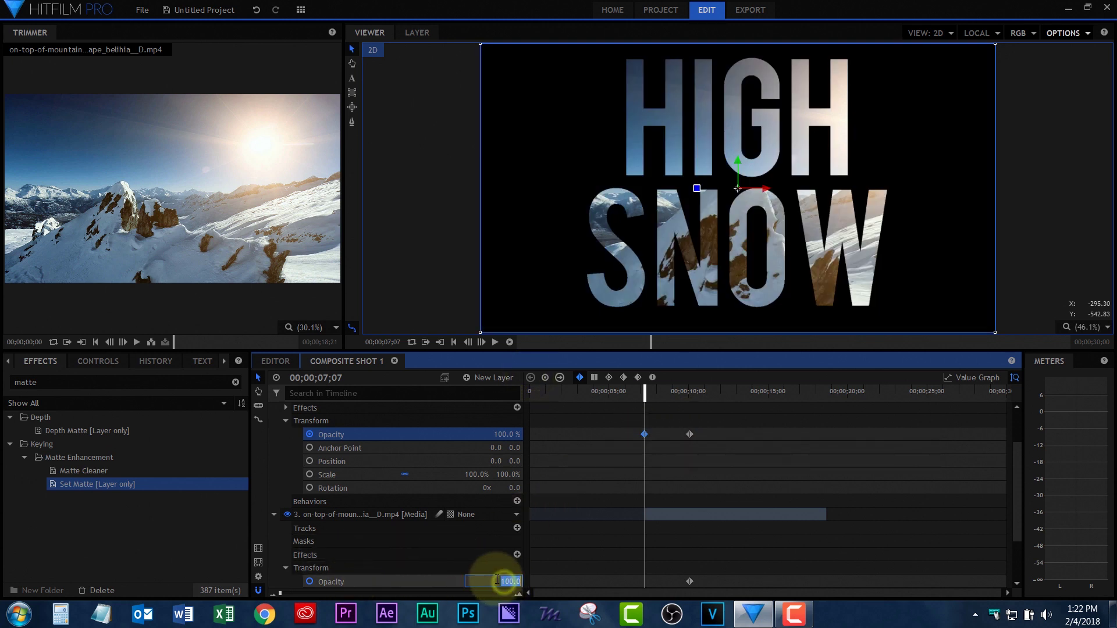
{"action": "type", "text": "0"}
{"action": "key", "text": "Return"}
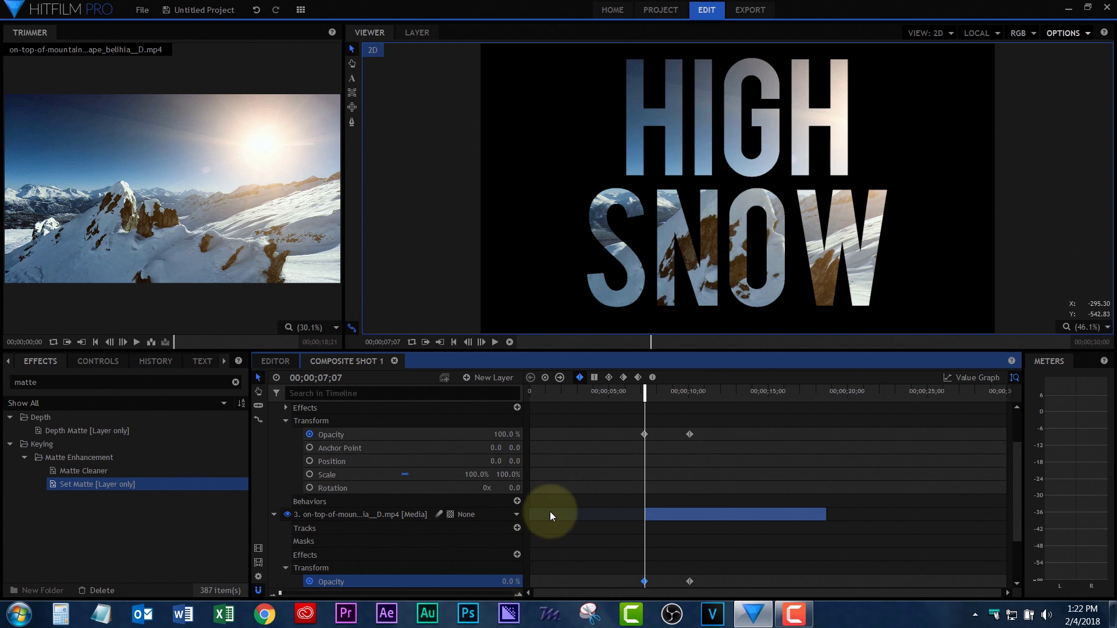
{"action": "left_click", "coordinate": [657, 396]}
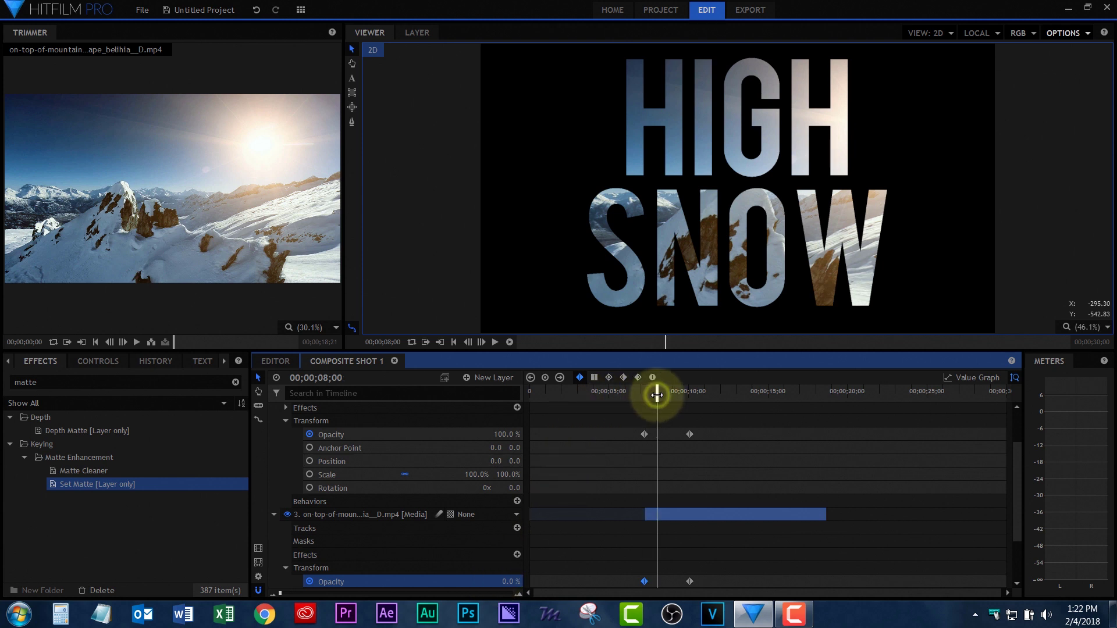
{"action": "left_click_drag", "start_coordinate": [670, 398], "coordinate": [688, 393]}
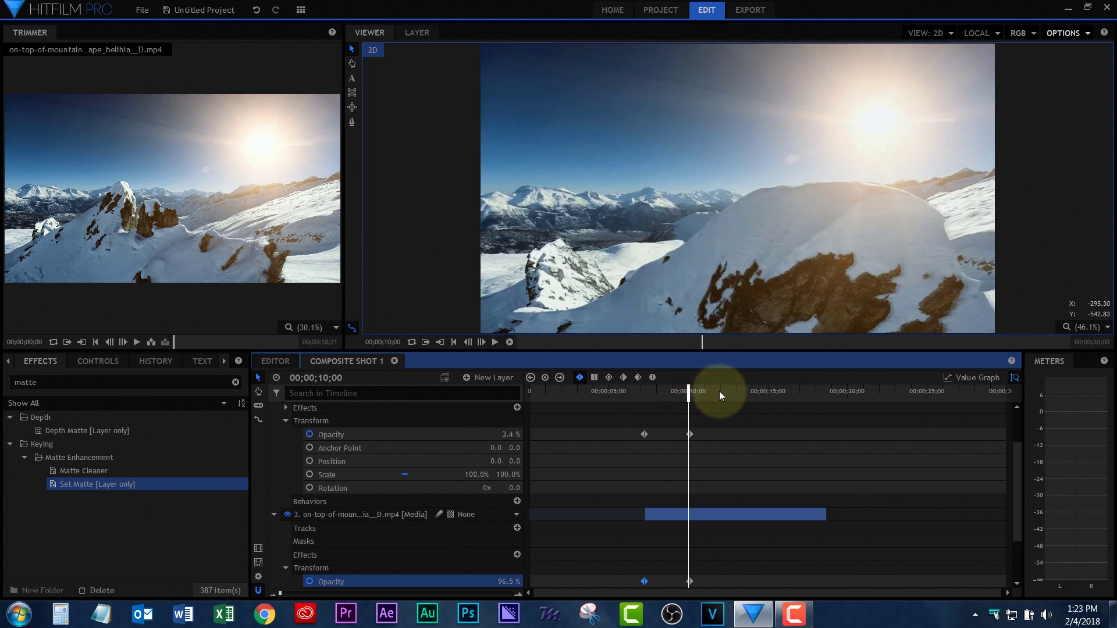
{"action": "key", "text": "Home"}
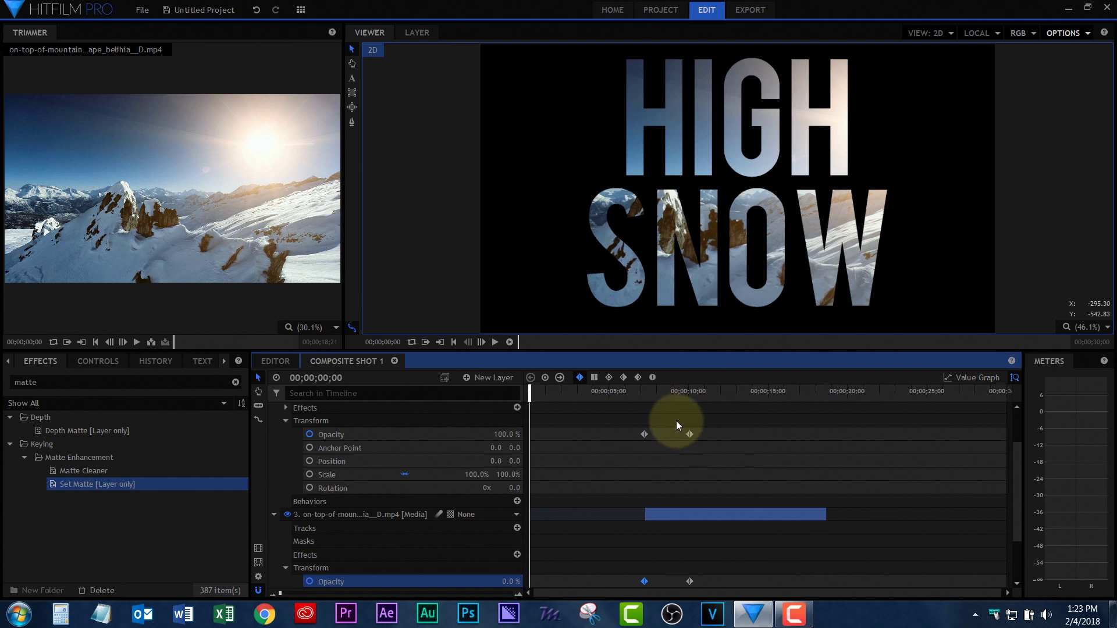
{"action": "key", "text": "space"}
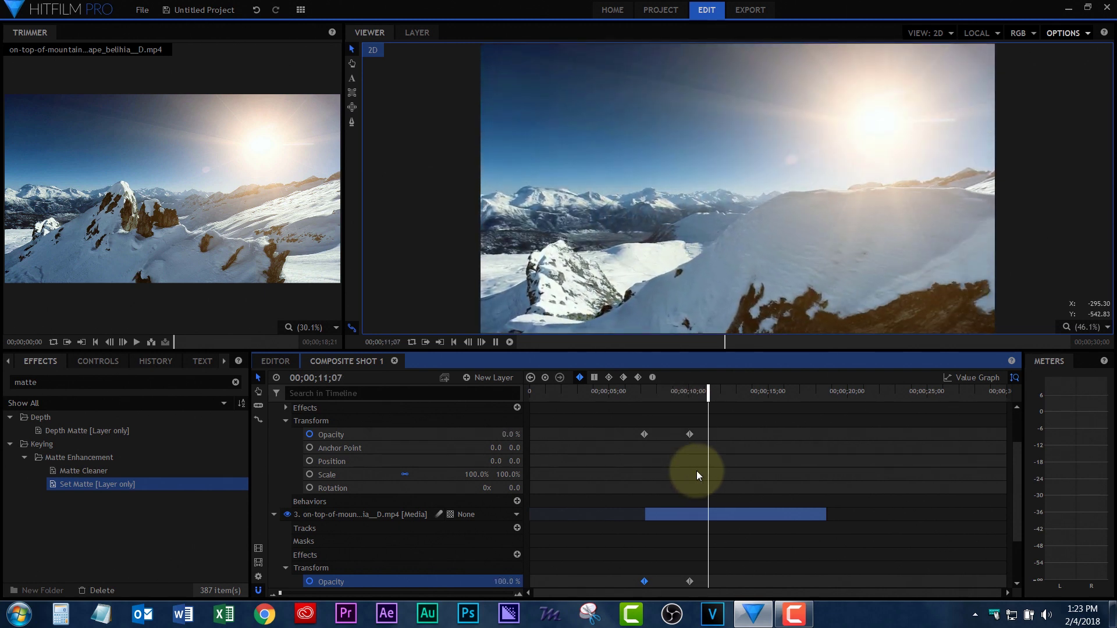
{"action": "key", "text": "space"}
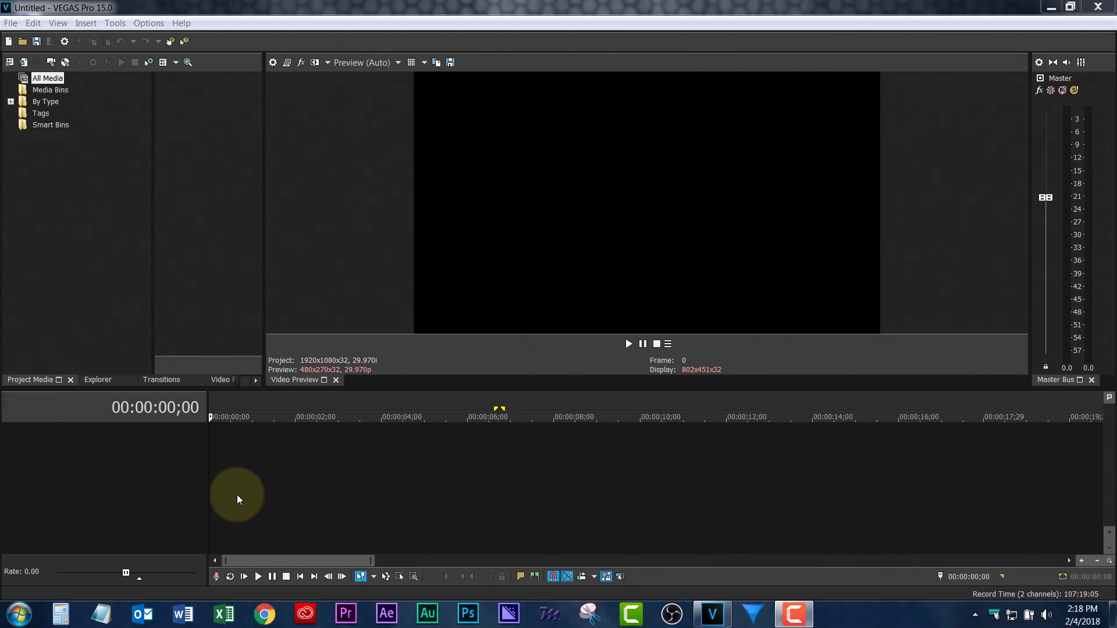
Import the mountain flyover video through File > Import > Media
{"action": "left_click", "coordinate": [10, 23]}
{"action": "mouse_move", "coordinate": [299, 163]}
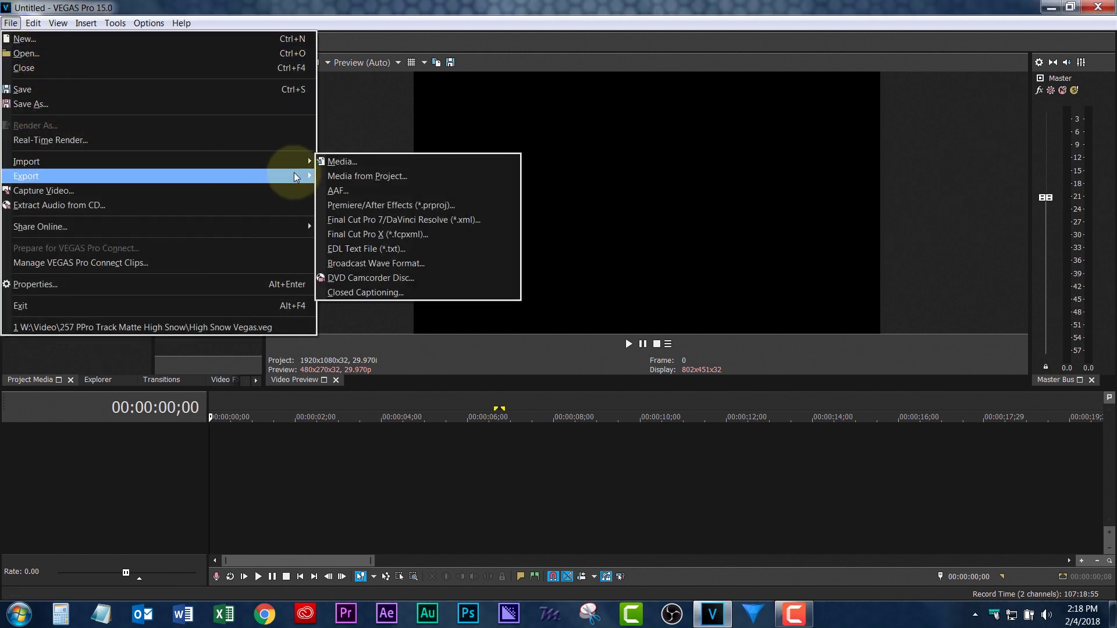
{"action": "left_click", "coordinate": [332, 165]}
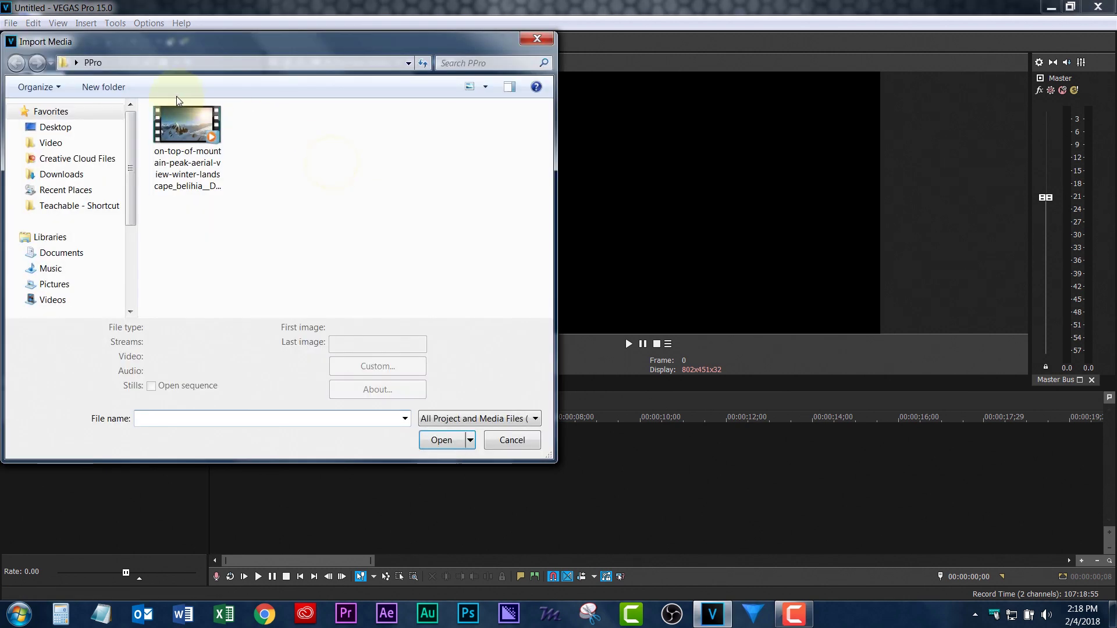
{"action": "left_click", "coordinate": [191, 124]}
{"action": "double_click", "coordinate": [192, 123]}
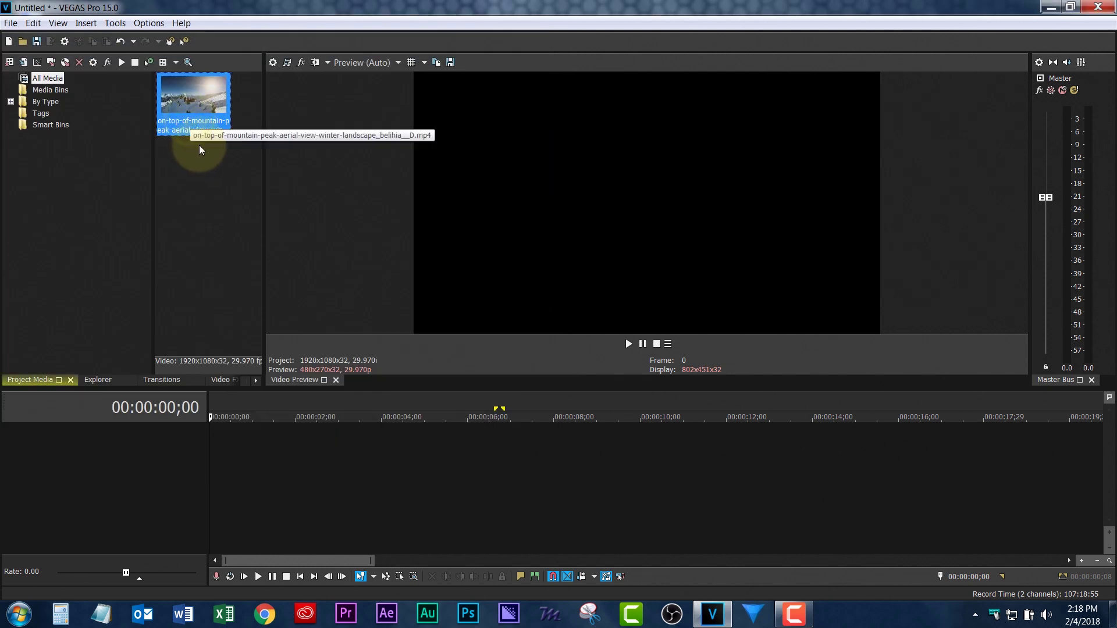
Place the clip on the timeline, match project settings, and add a second copy below
{"action": "left_click_drag", "start_coordinate": [205, 106], "coordinate": [186, 465]}
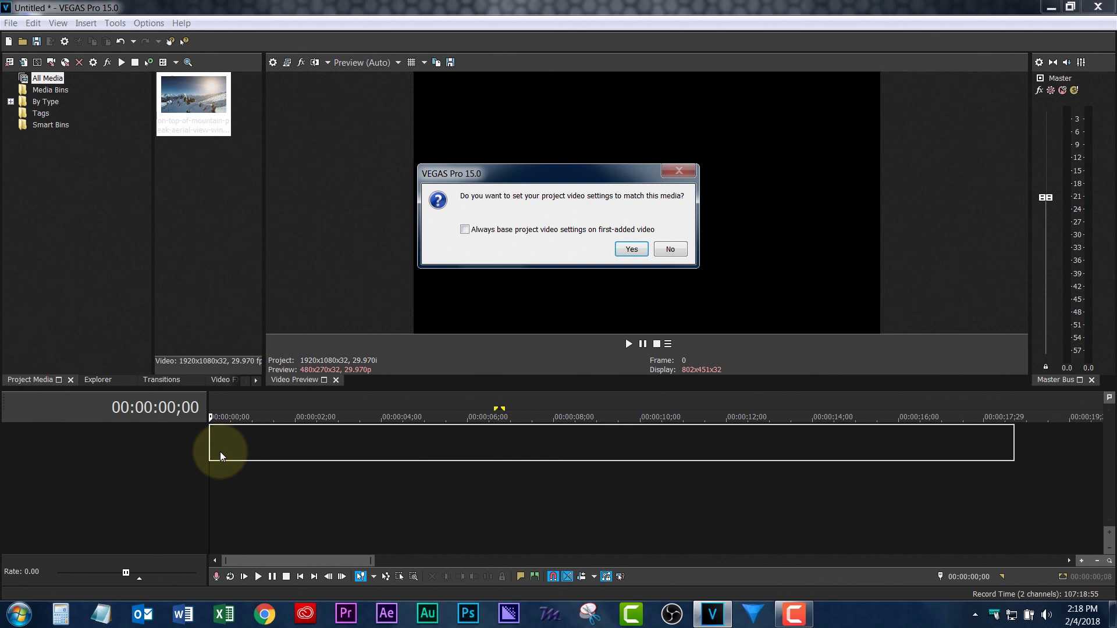
{"action": "left_click", "coordinate": [631, 250]}
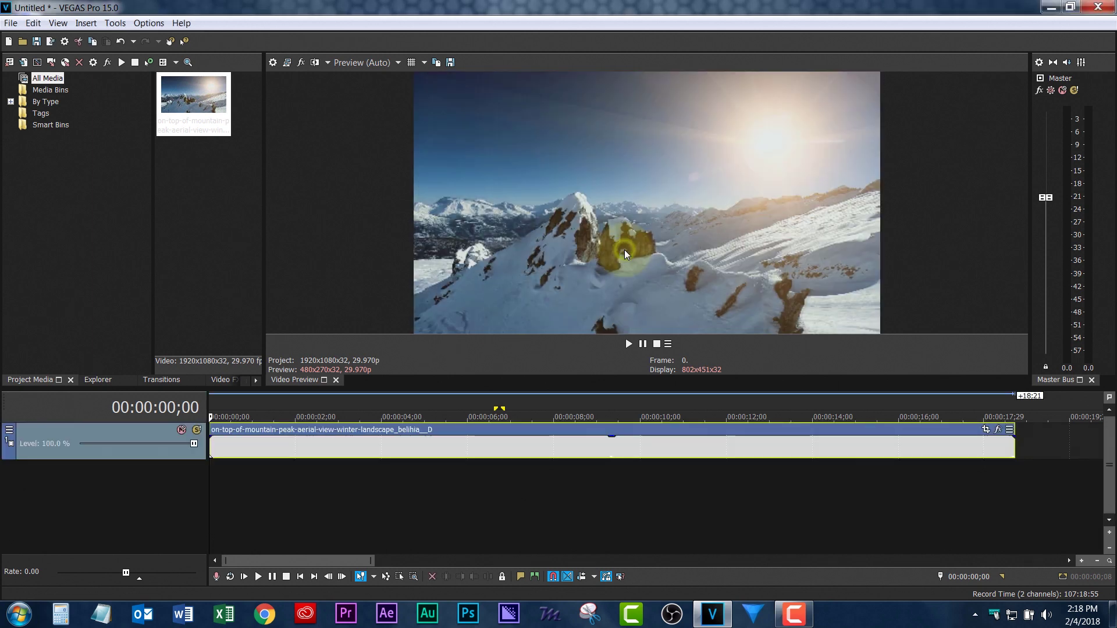
{"action": "left_click_drag", "start_coordinate": [214, 114], "coordinate": [198, 490]}
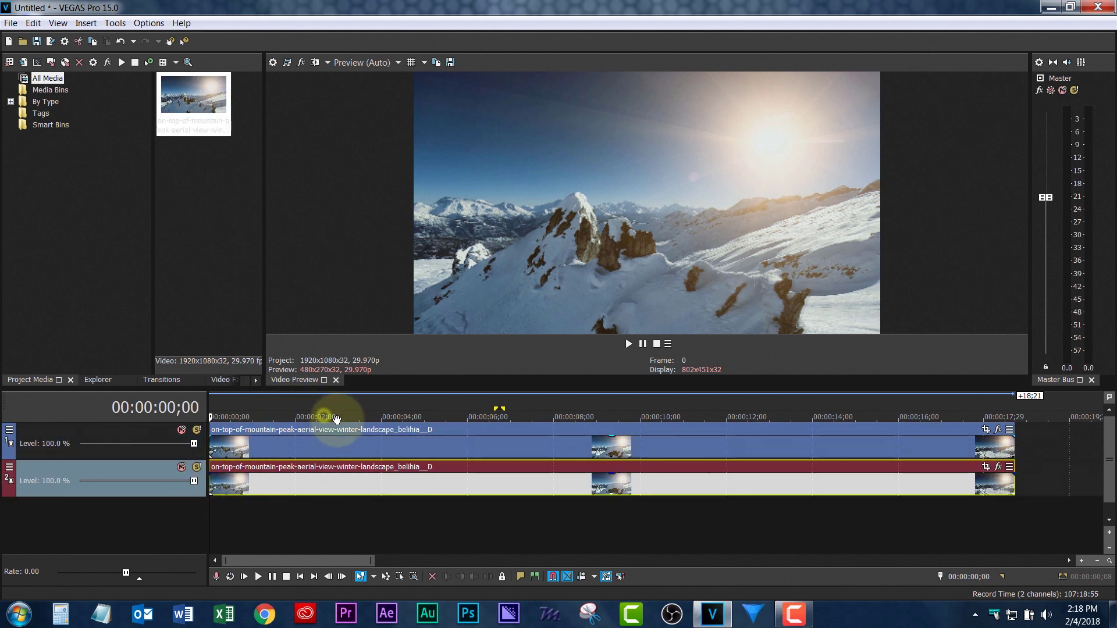
{"action": "left_click", "coordinate": [348, 429]}
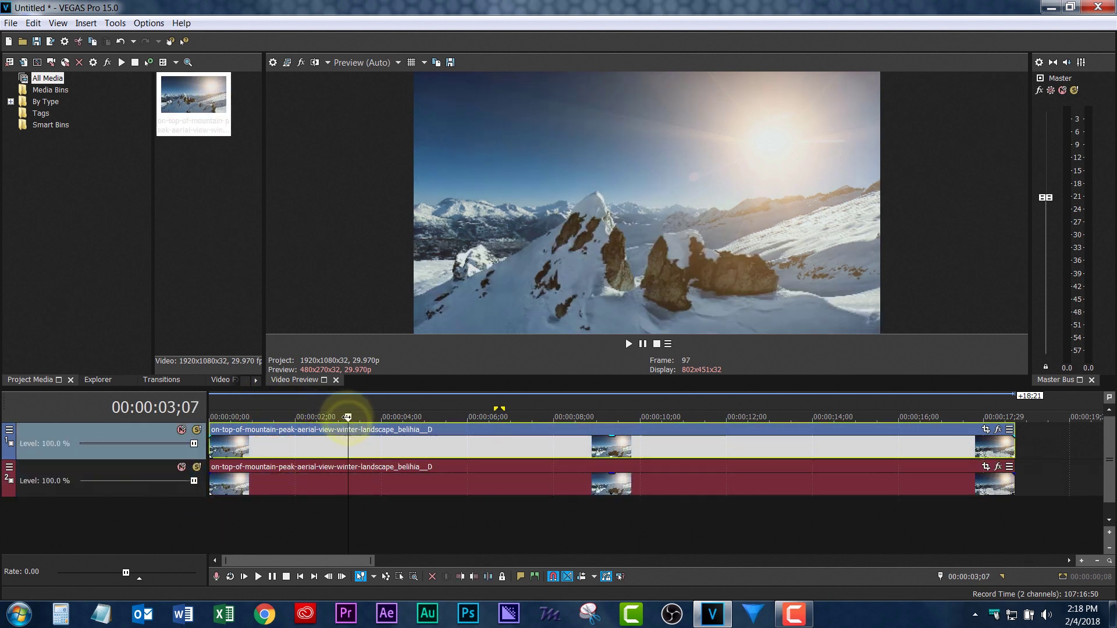
Preview the clip, insert an empty video track above track 1, and return to the start
{"action": "key", "text": "space"}
{"action": "left_click_drag", "start_coordinate": [369, 417], "coordinate": [419, 416]}
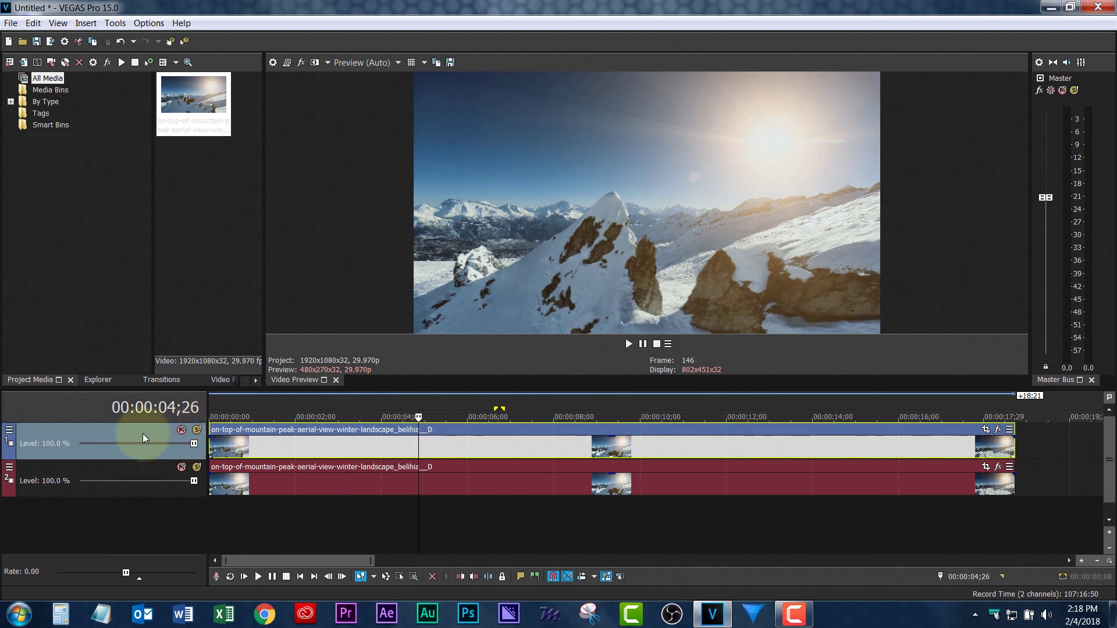
{"action": "right_click", "coordinate": [123, 431]}
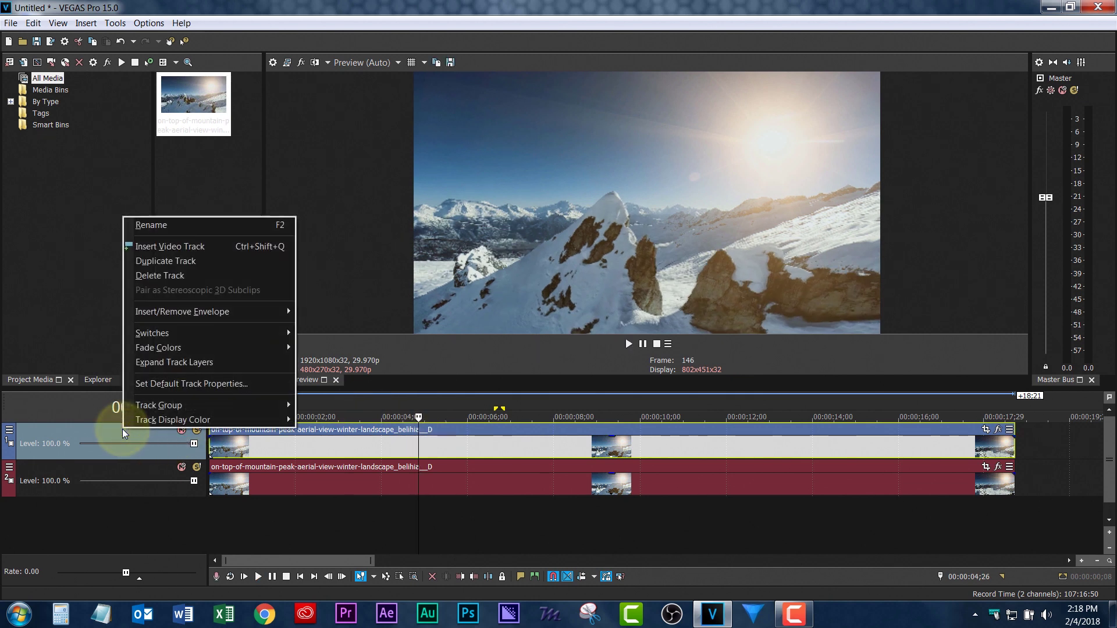
{"action": "left_click", "coordinate": [164, 254]}
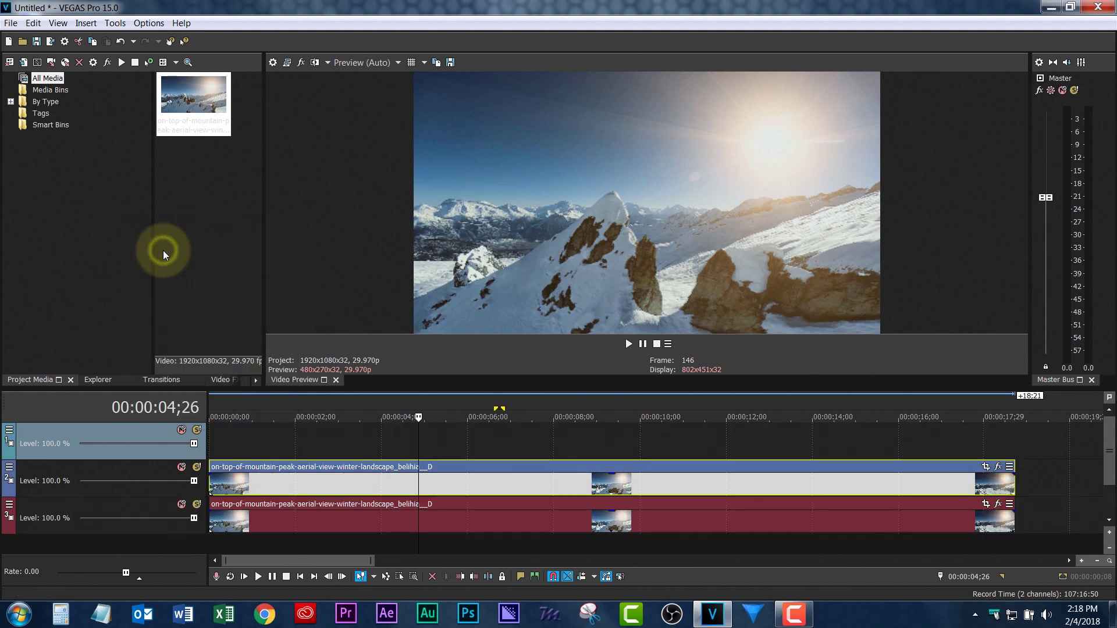
{"action": "left_click", "coordinate": [249, 436]}
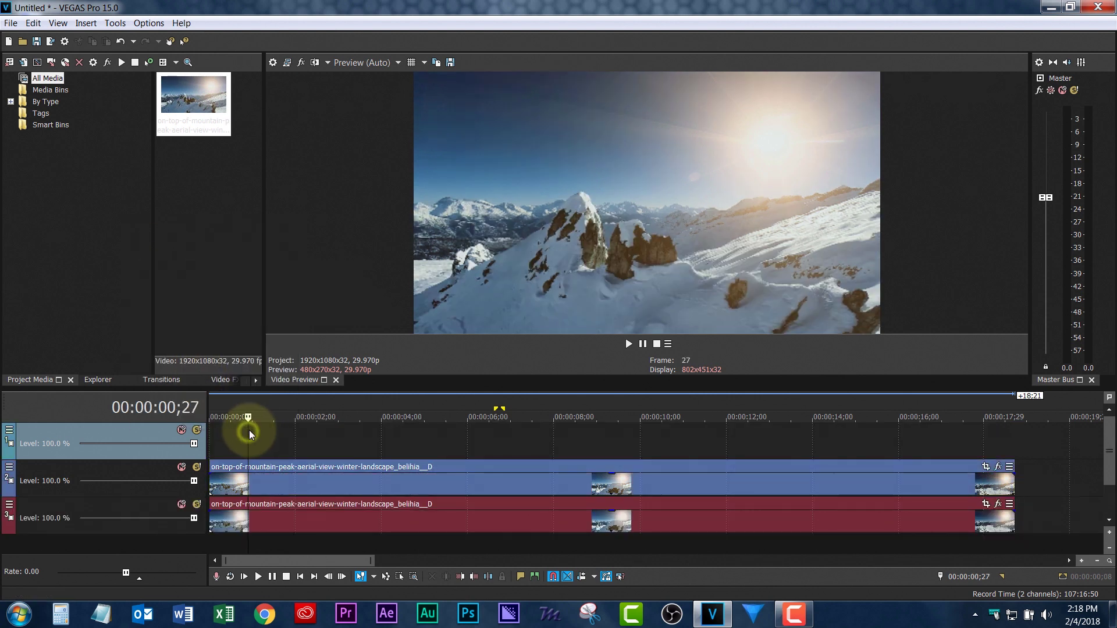
{"action": "key", "text": "ctrl+Home"}
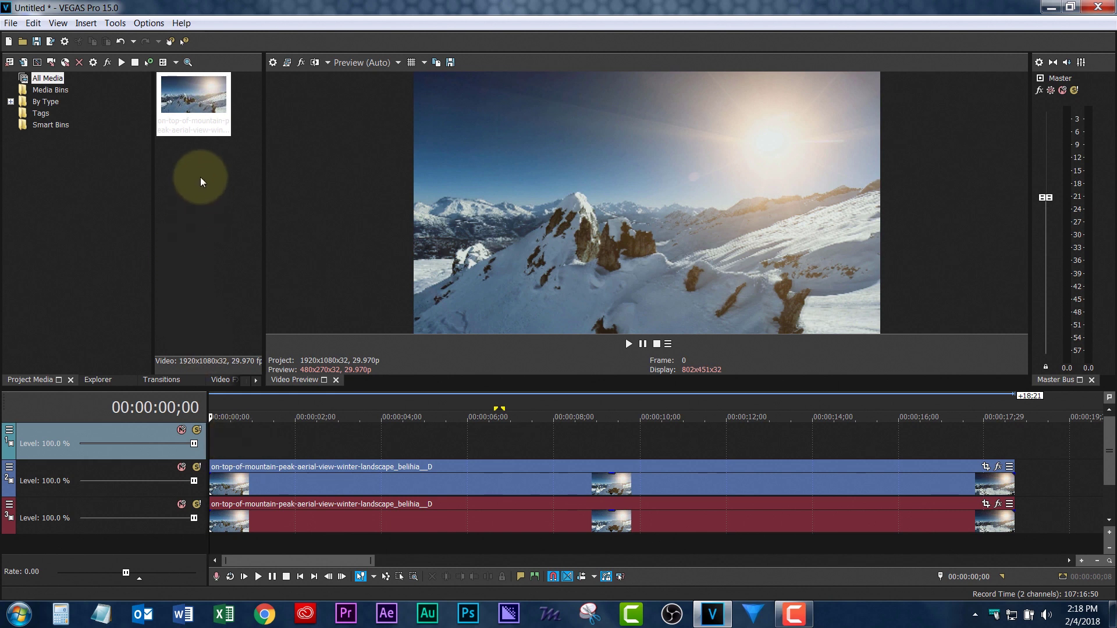
{"action": "left_click", "coordinate": [86, 23]}
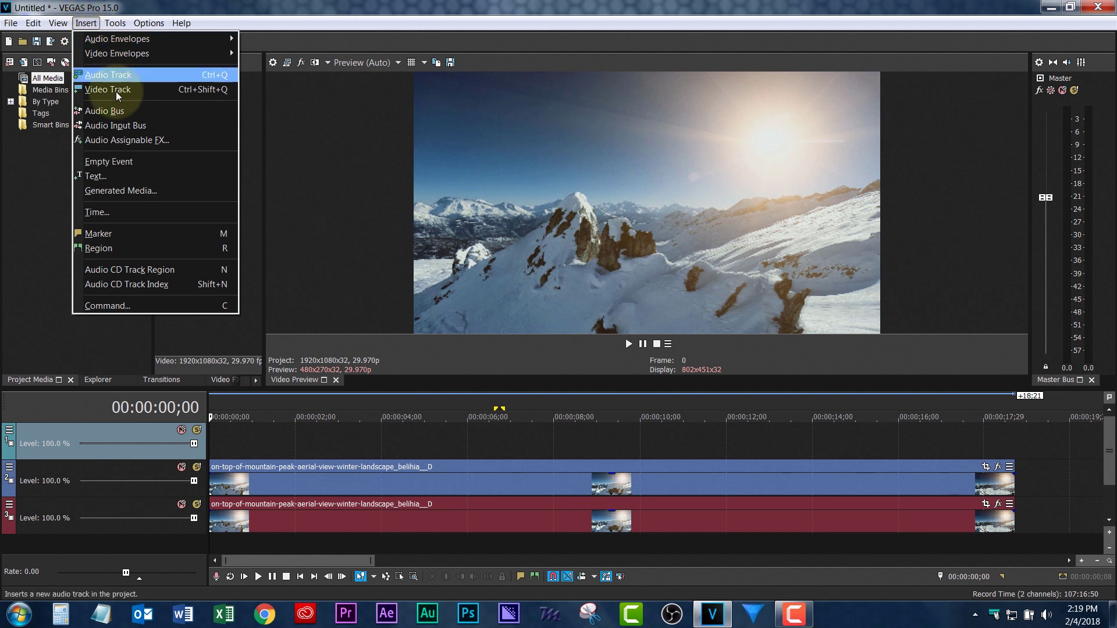
Create a Titles & Text title and replace the sample text with HIGH / SNOW on two lines
{"action": "left_click", "coordinate": [122, 171]}
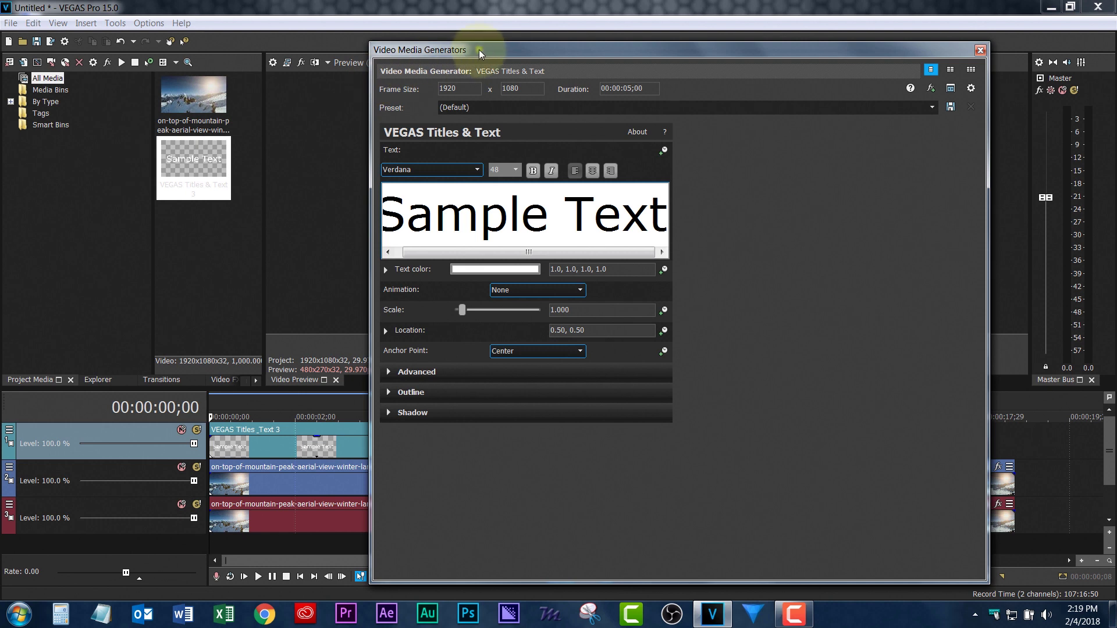
{"action": "left_click_drag", "start_coordinate": [479, 53], "coordinate": [194, 59]}
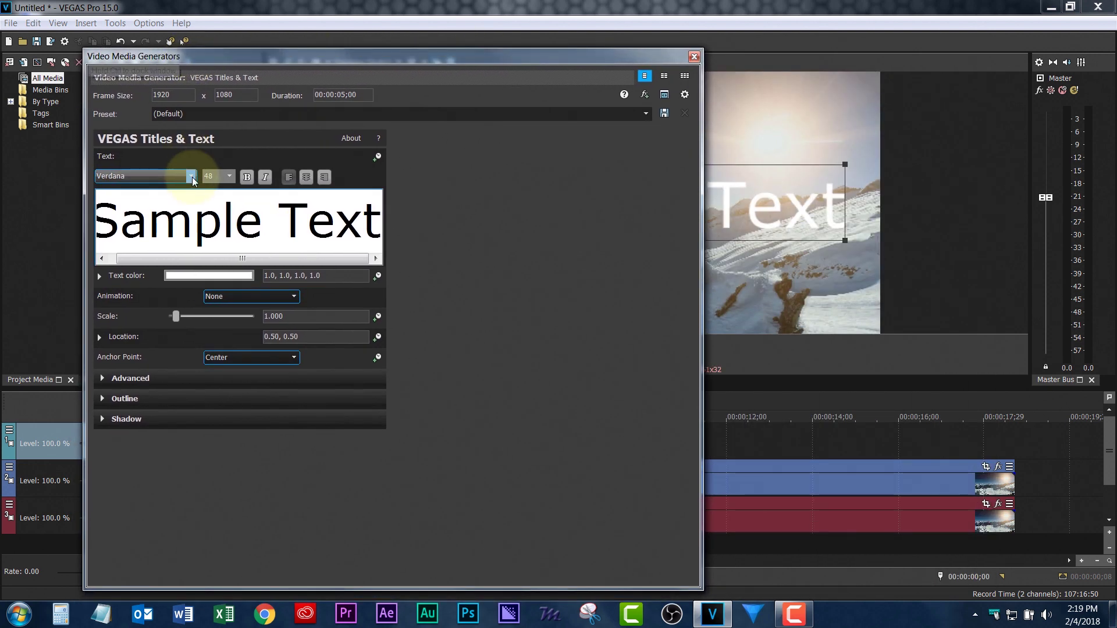
{"action": "triple_click", "coordinate": [194, 228]}
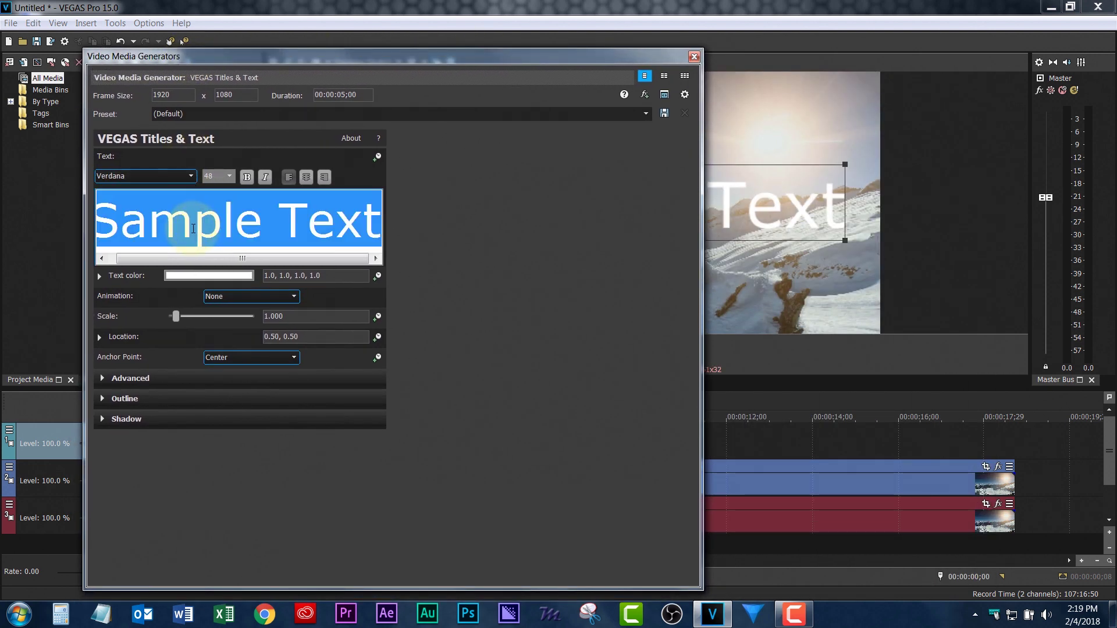
{"action": "type", "text": "HIGH"}
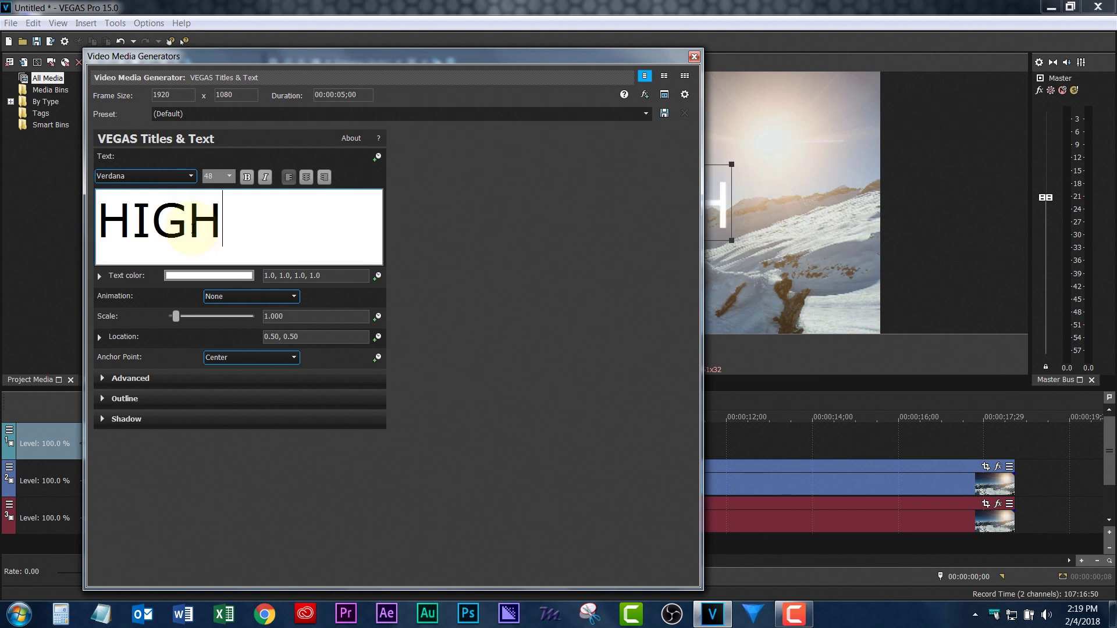
{"action": "key", "text": "Return"}
{"action": "type", "text": "SN"}
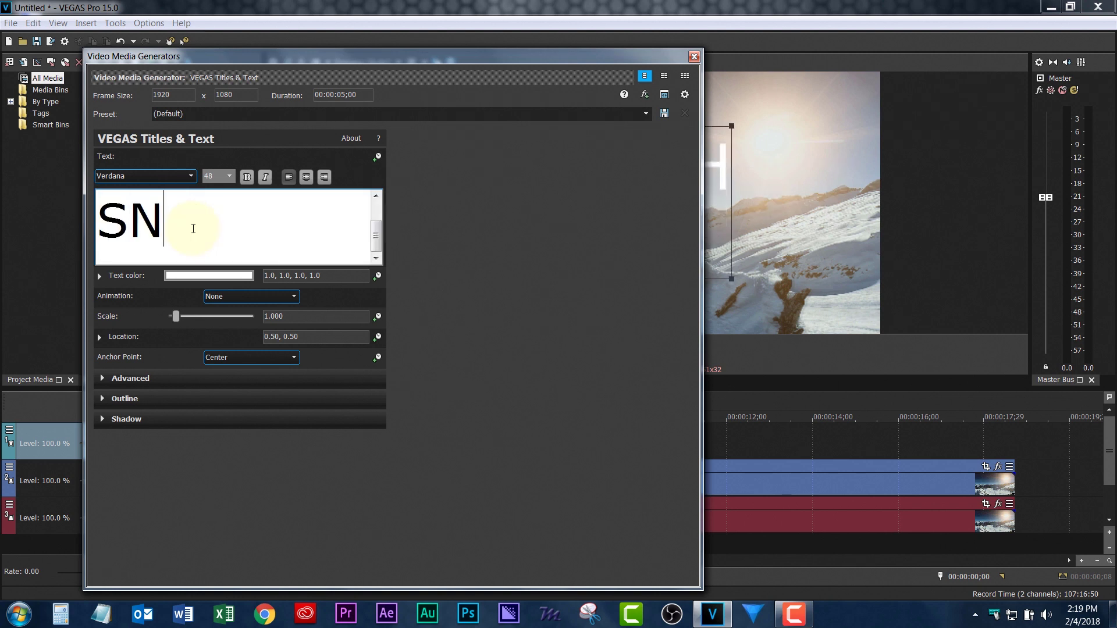
{"action": "type", "text": "OW"}
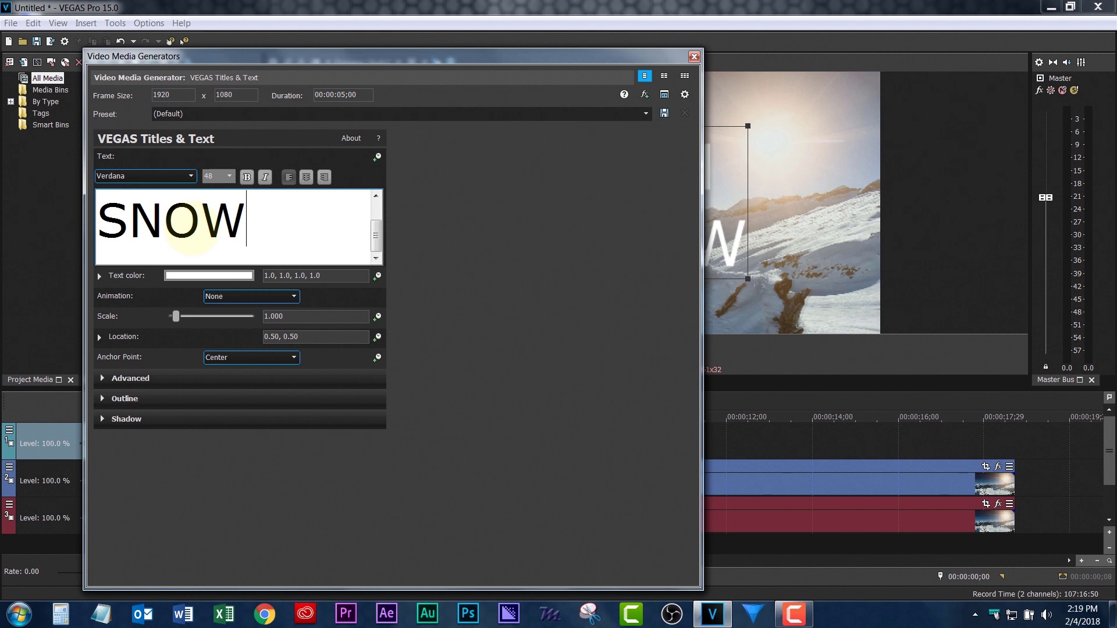
{"action": "key", "text": "ctrl+a"}
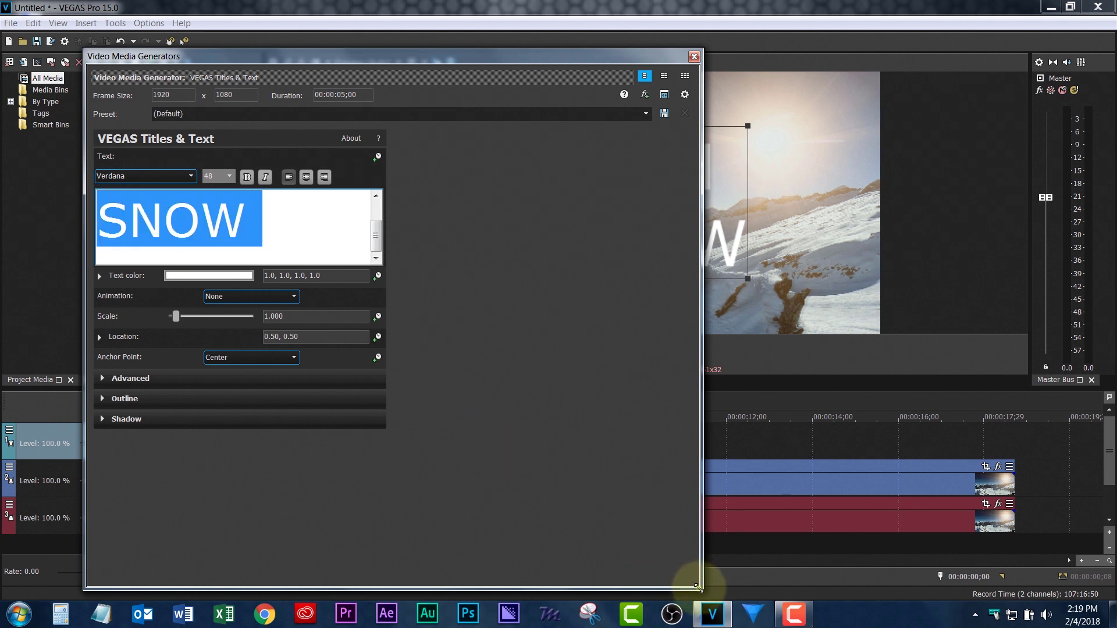
{"action": "left_click_drag", "start_coordinate": [696, 587], "coordinate": [470, 533]}
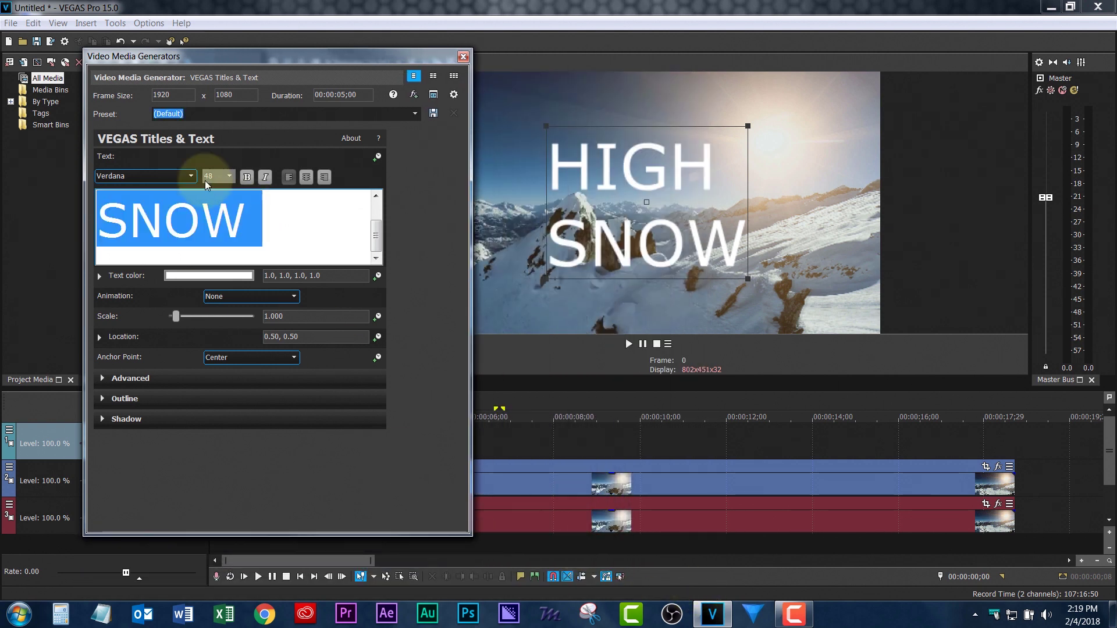
Style the title in Bebas at scale 1.447, centred and bold
{"action": "left_click", "coordinate": [153, 175]}
{"action": "key", "text": "b"}
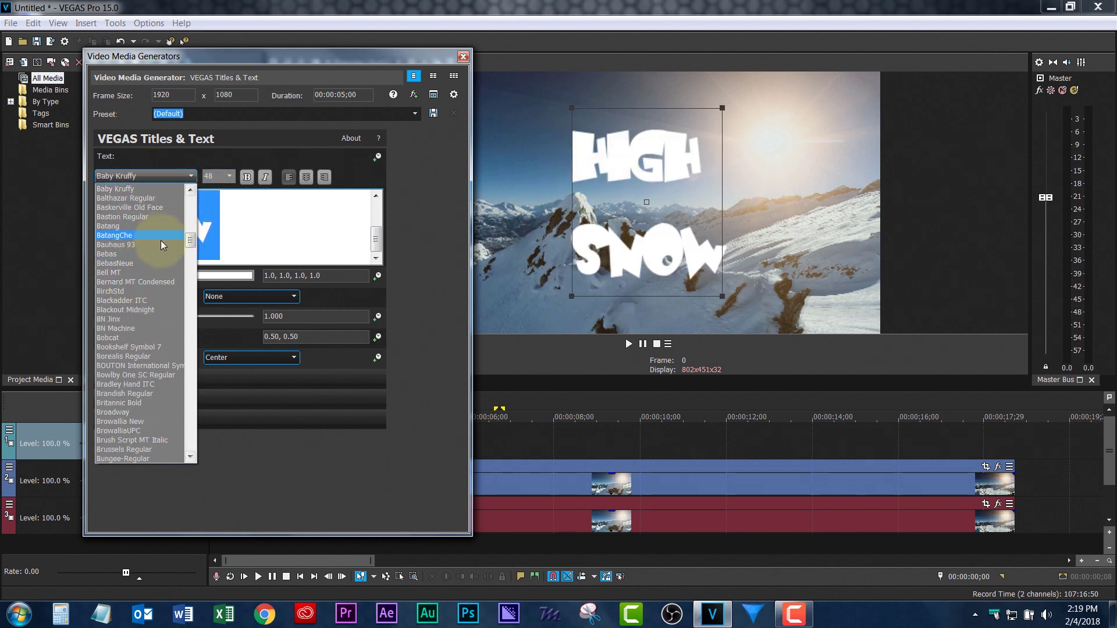
{"action": "left_click", "coordinate": [155, 252]}
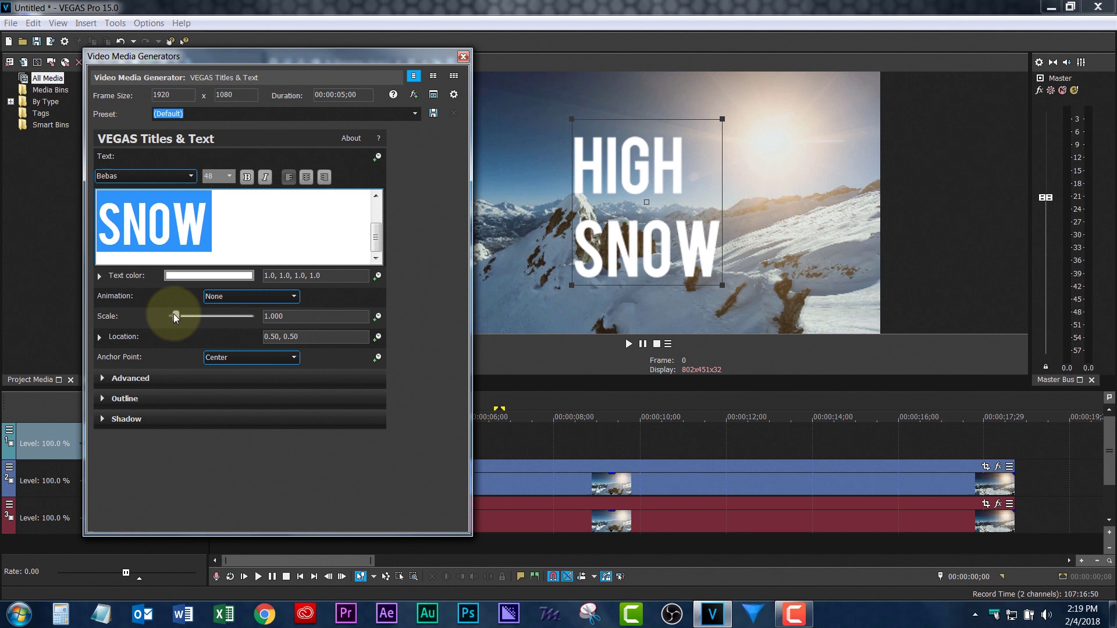
{"action": "left_click", "coordinate": [196, 316]}
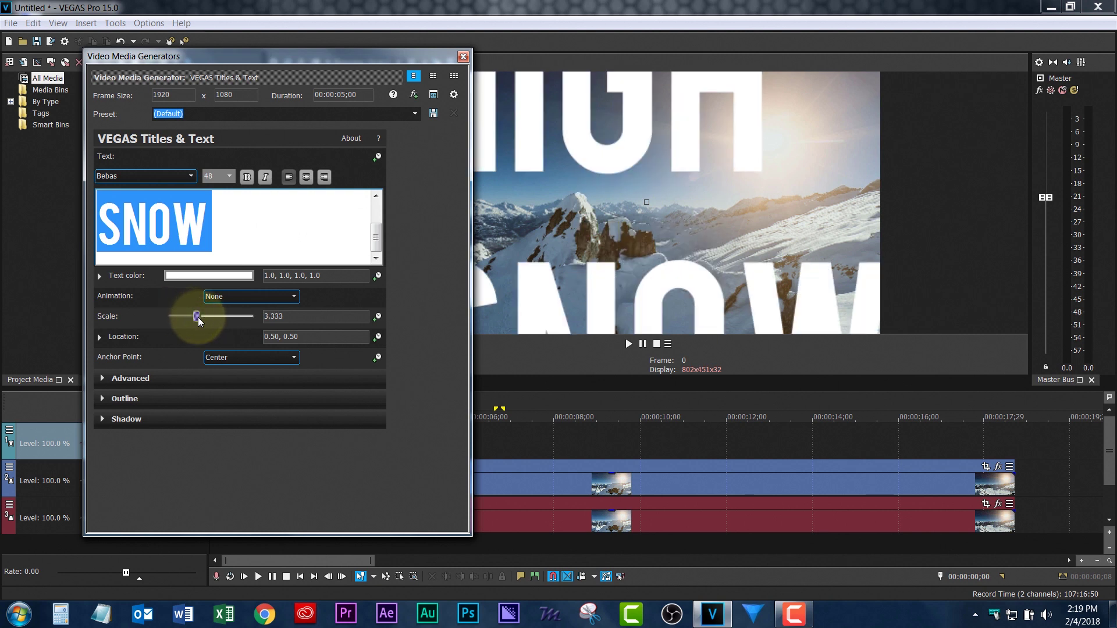
{"action": "left_click_drag", "start_coordinate": [197, 319], "coordinate": [180, 322]}
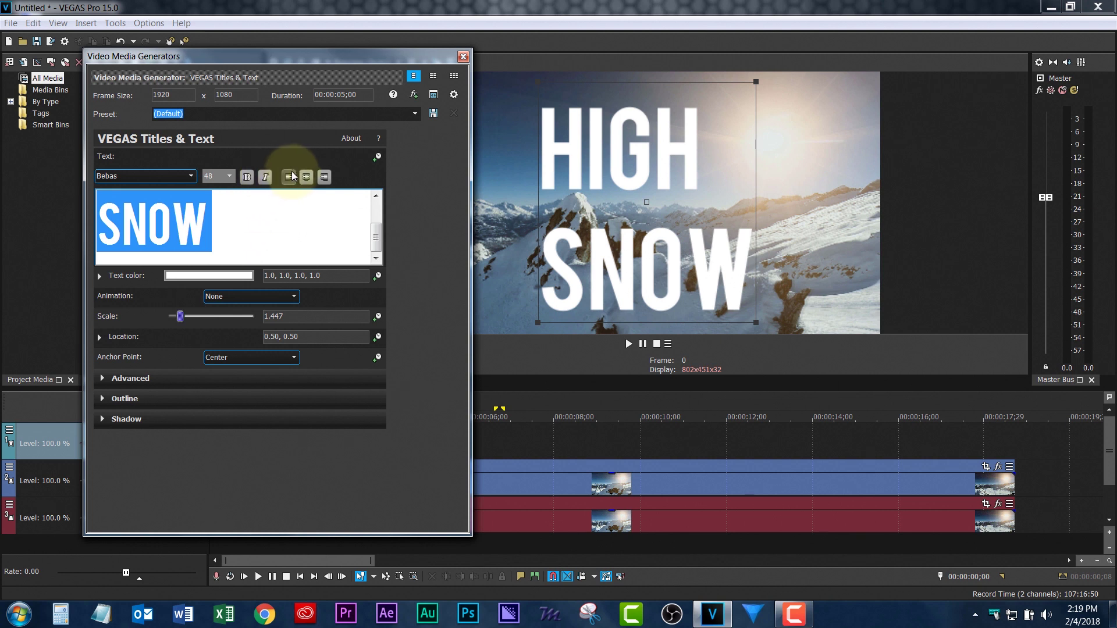
{"action": "left_click", "coordinate": [306, 177]}
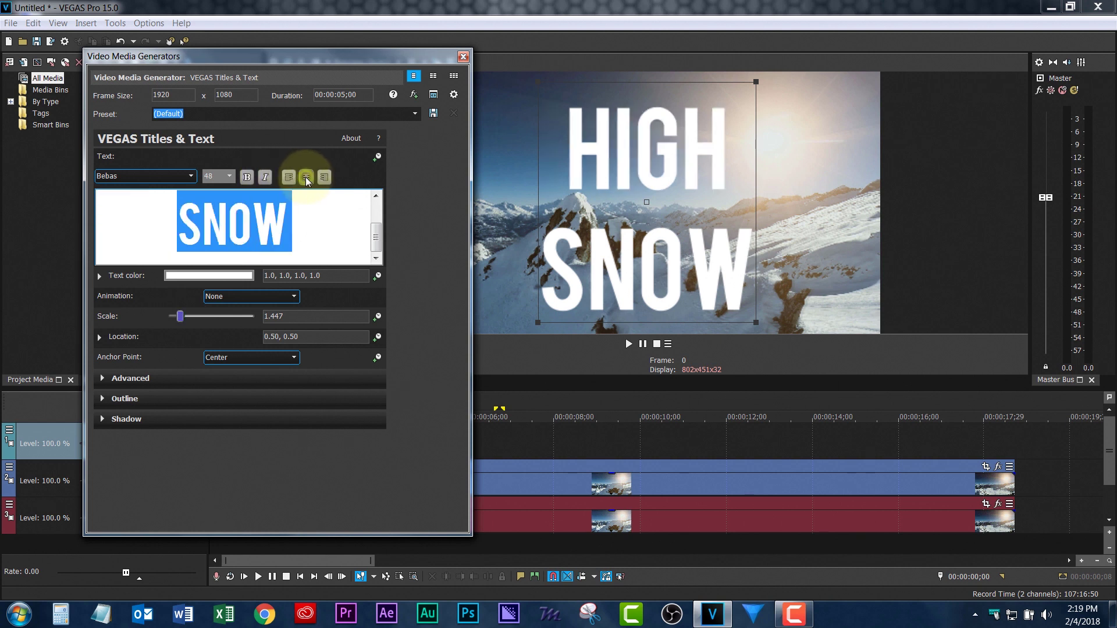
{"action": "left_click", "coordinate": [247, 178]}
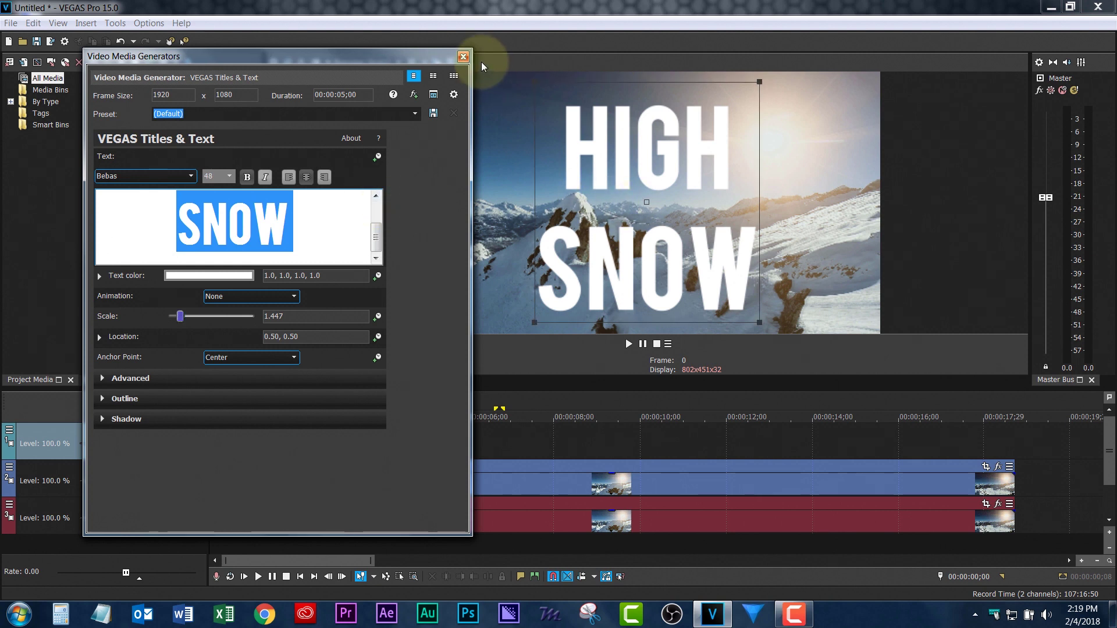
{"action": "left_click", "coordinate": [463, 58]}
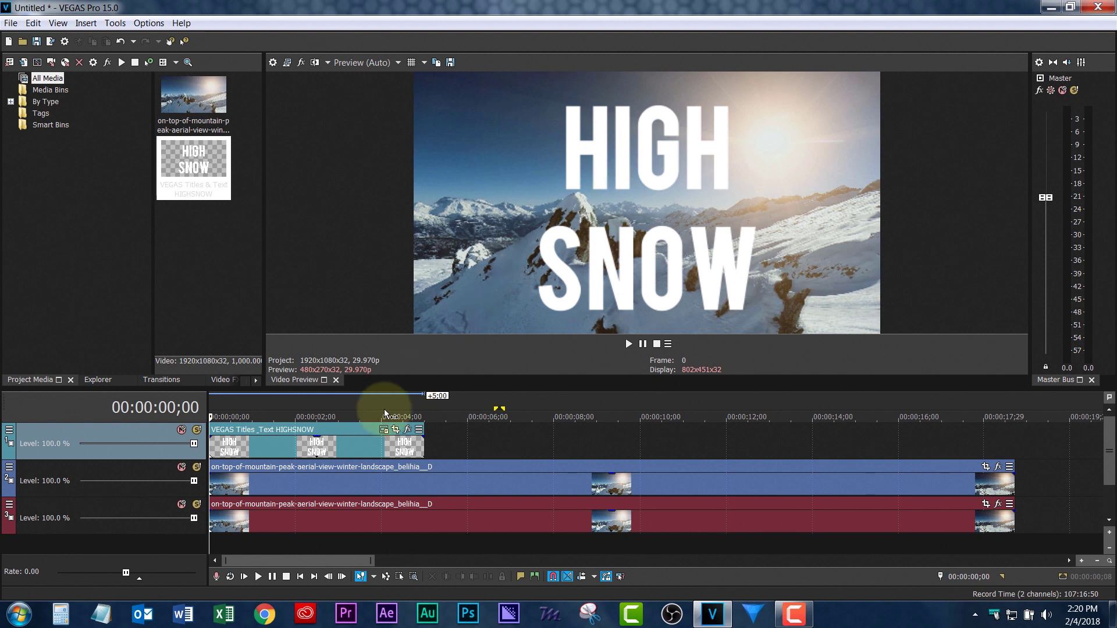
{"action": "left_click", "coordinate": [282, 438]}
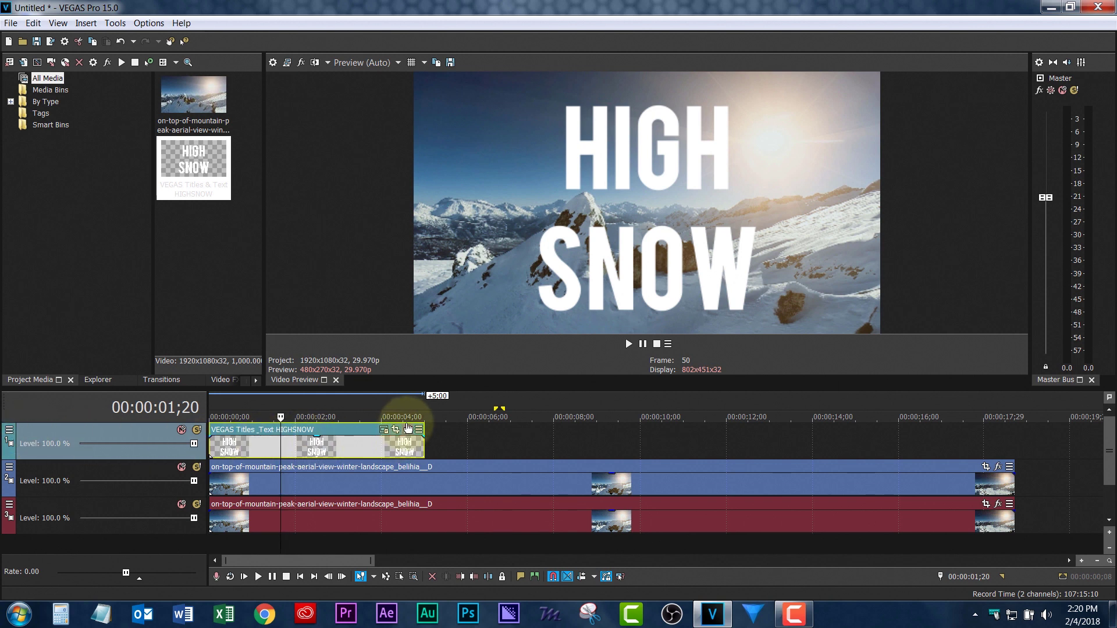
{"action": "left_click", "coordinate": [406, 431]}
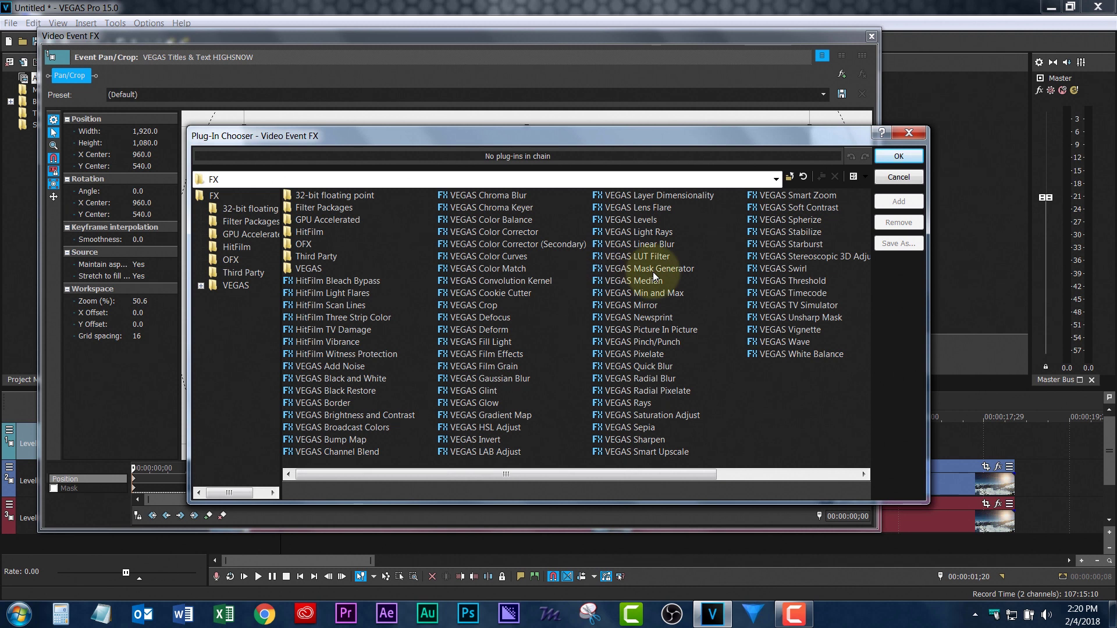
{"action": "left_click", "coordinate": [902, 177]}
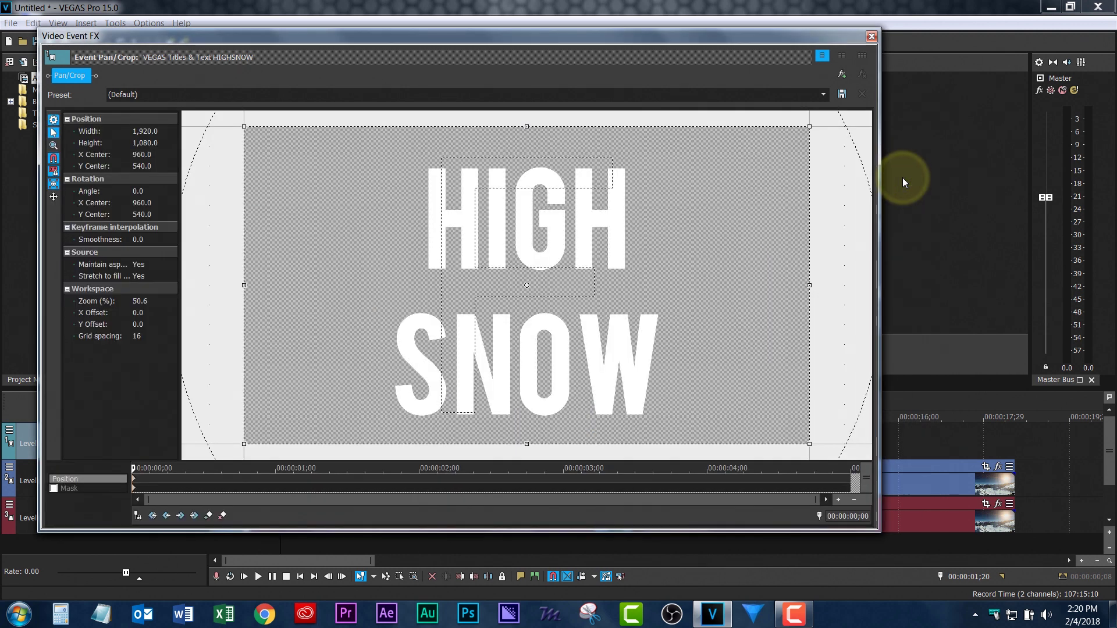
{"action": "left_click", "coordinate": [871, 36]}
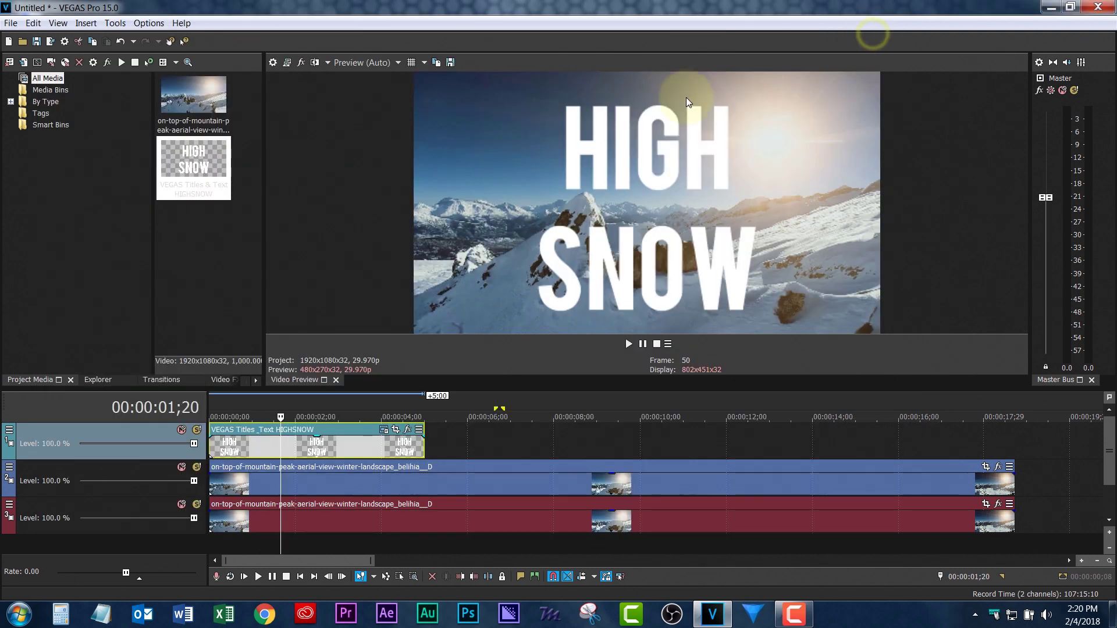
{"action": "left_click", "coordinate": [9, 433]}
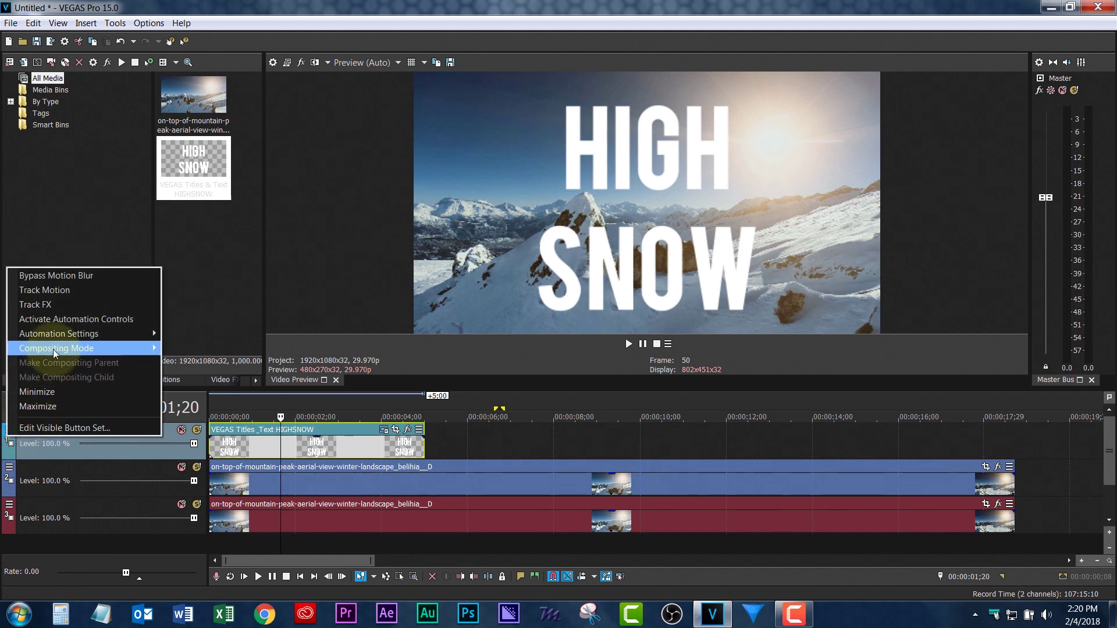
Set track 1's compositing mode to Multiply (Mask) and extend the title to about 00:00:18
{"action": "mouse_move", "coordinate": [54, 353]}
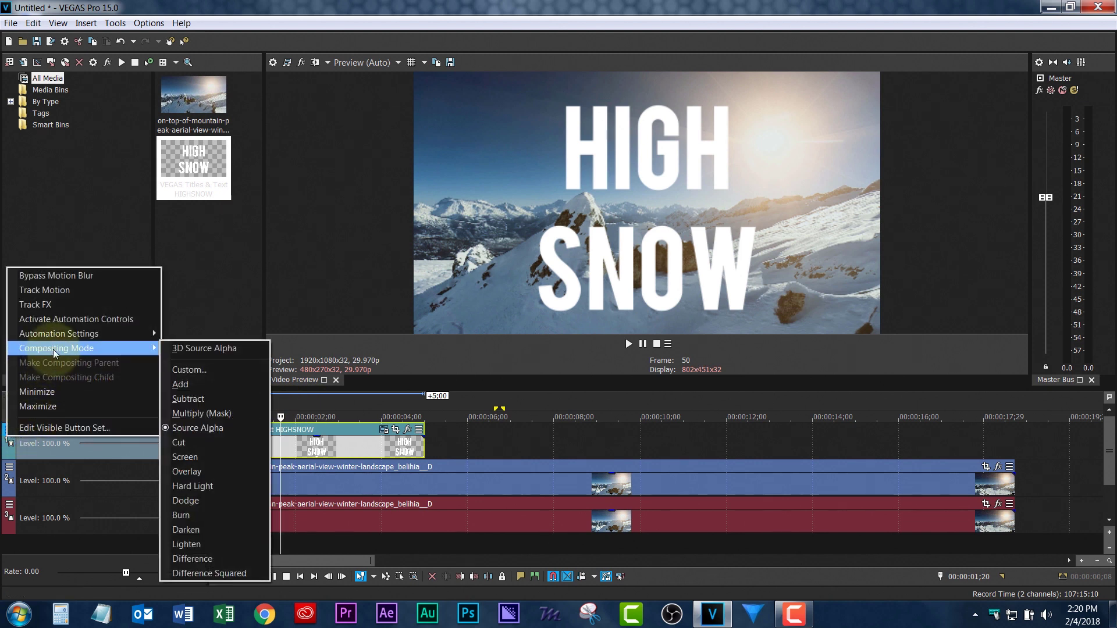
{"action": "left_click", "coordinate": [214, 413]}
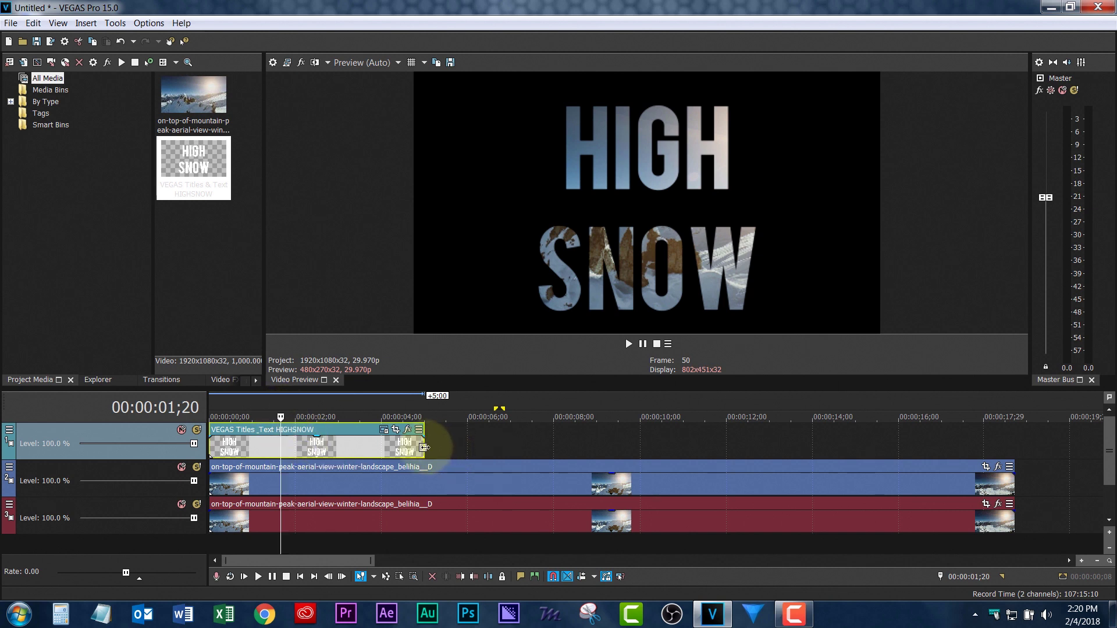
{"action": "left_click_drag", "start_coordinate": [424, 447], "coordinate": [1015, 449]}
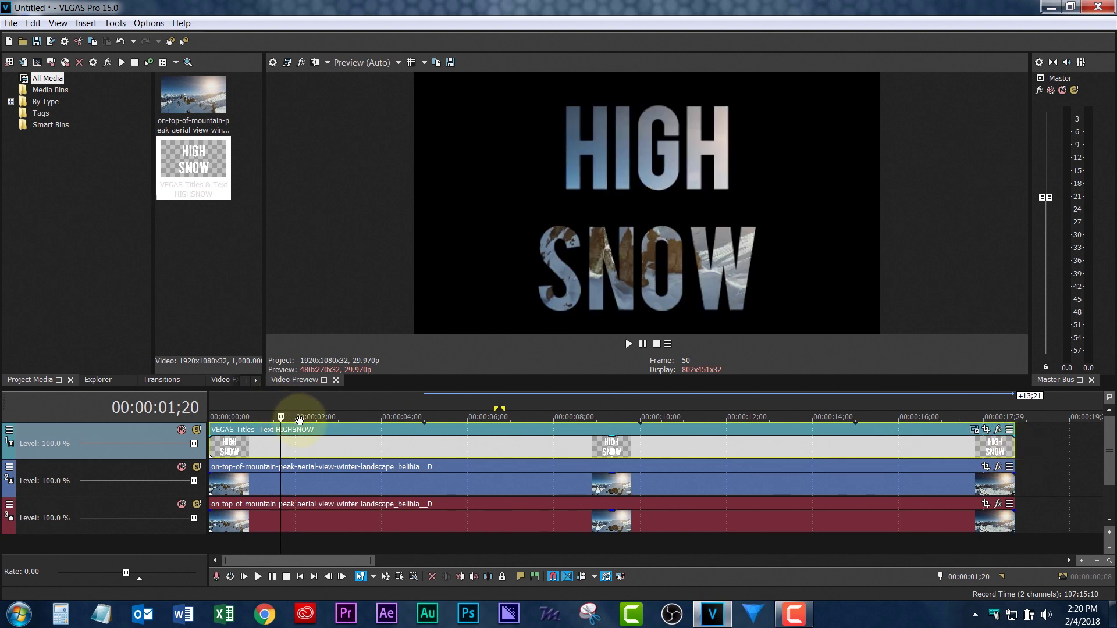
Trim the bottom footage event to start at the playhead and move its track to the top
{"action": "left_click_drag", "start_coordinate": [281, 418], "coordinate": [494, 418]}
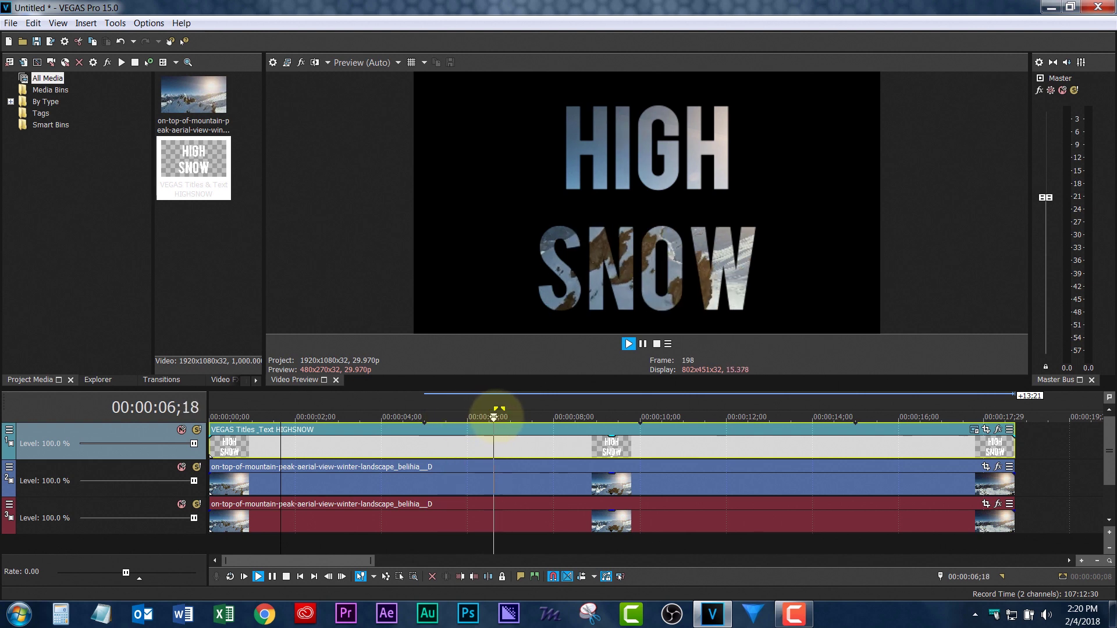
{"action": "left_click", "coordinate": [212, 523]}
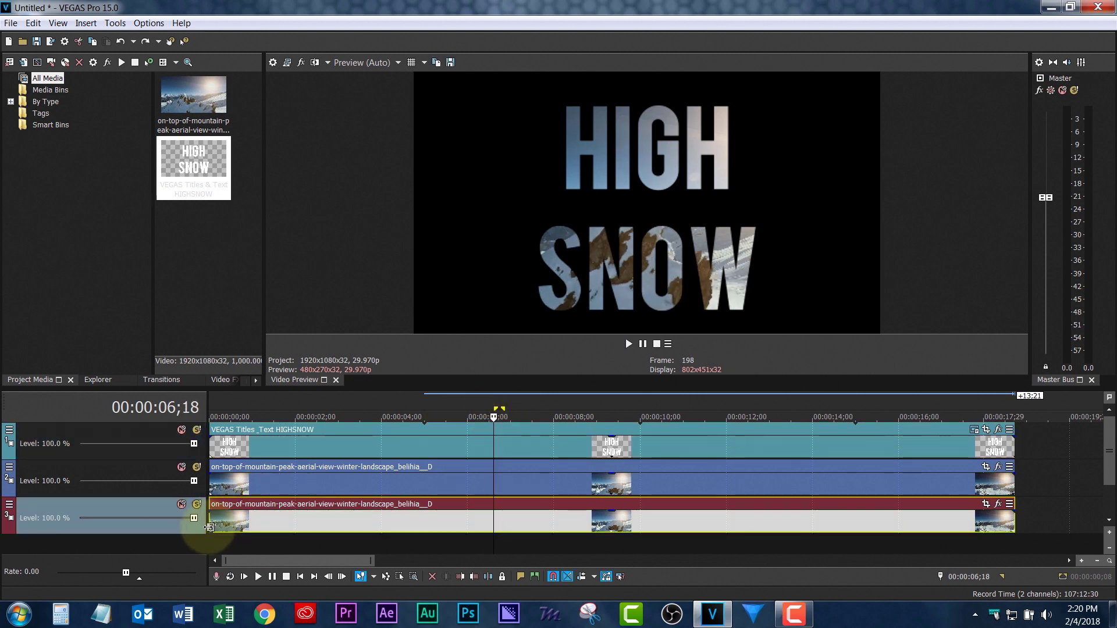
{"action": "left_click_drag", "start_coordinate": [209, 527], "coordinate": [498, 525]}
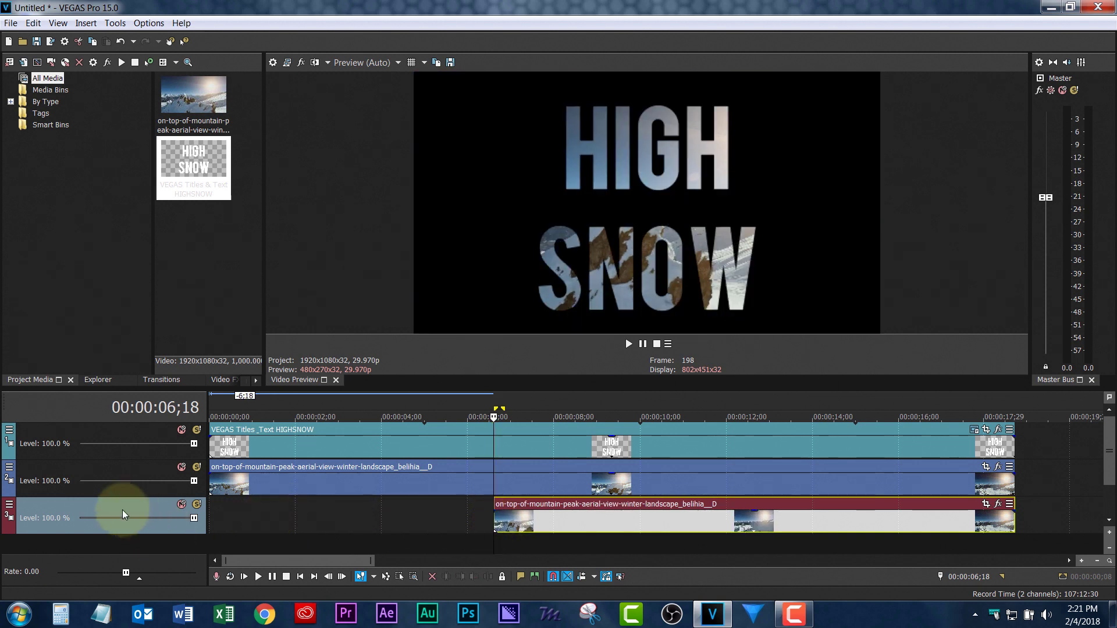
{"action": "left_click_drag", "start_coordinate": [121, 509], "coordinate": [137, 441]}
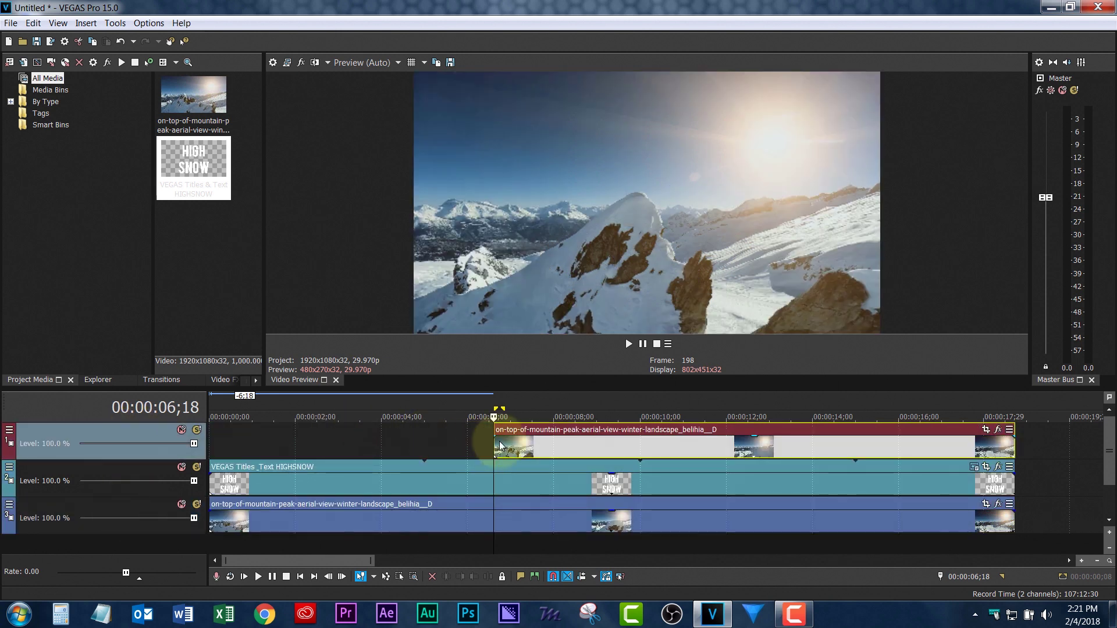
Add a 1;10 fade-in to the top footage and play it back to review
{"action": "left_click_drag", "start_coordinate": [492, 429], "coordinate": [569, 445]}
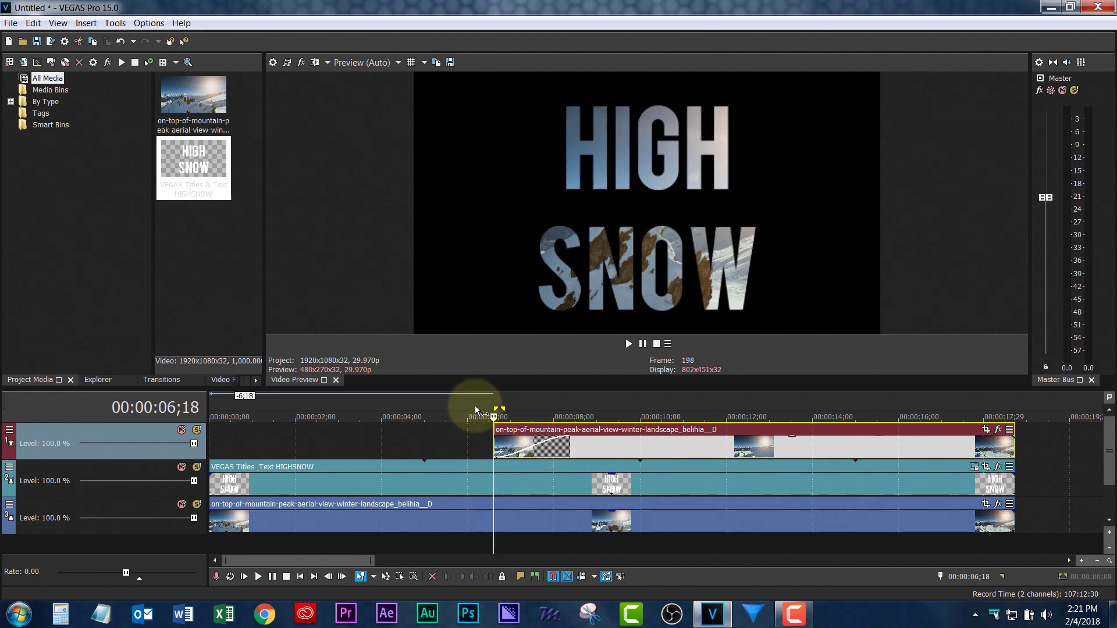
{"action": "left_click", "coordinate": [472, 434]}
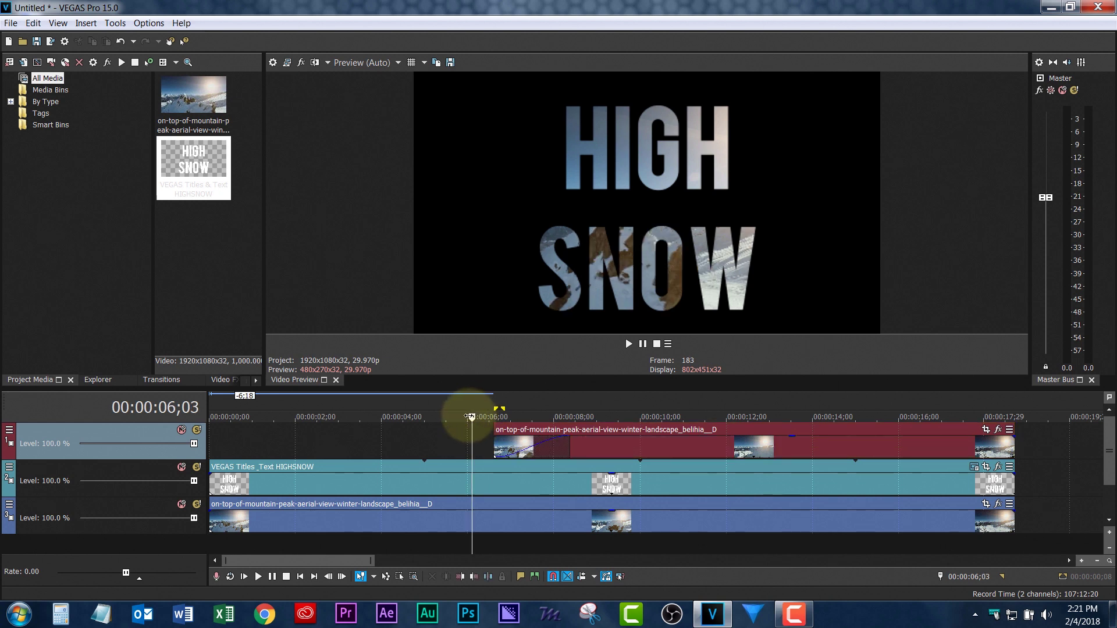
{"action": "left_click_drag", "start_coordinate": [471, 416], "coordinate": [423, 416]}
{"action": "key", "text": "space"}
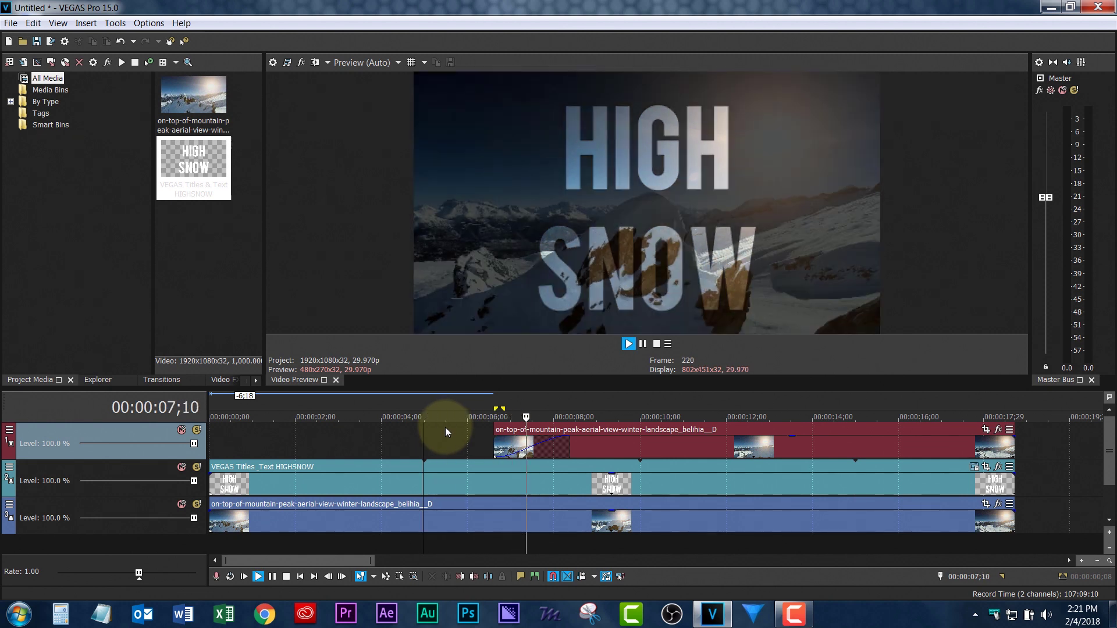
{"action": "left_click", "coordinate": [573, 432]}
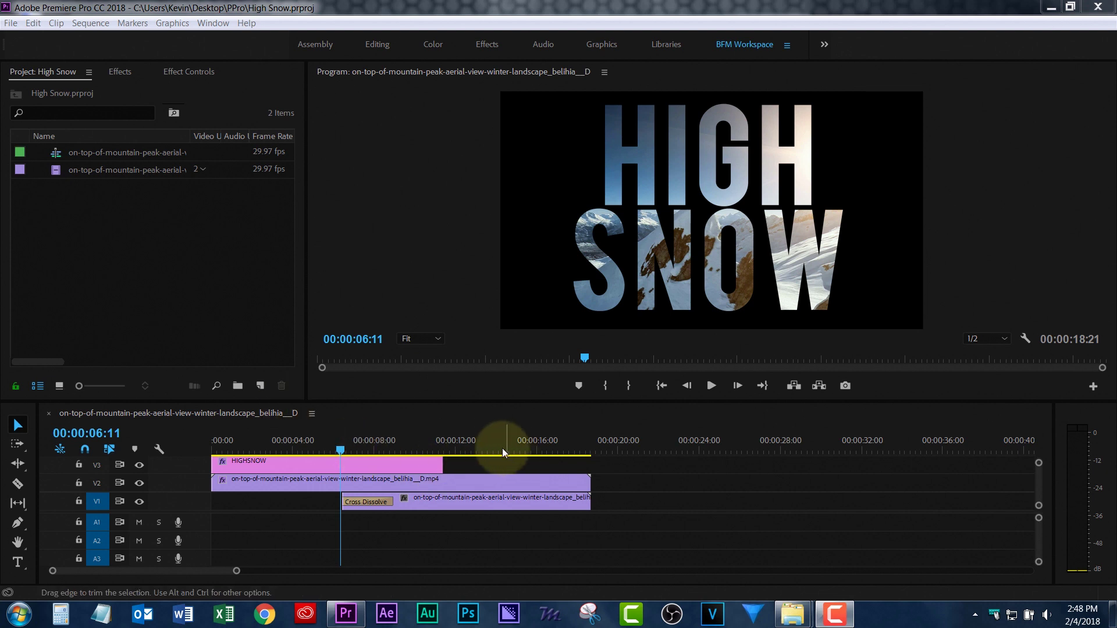
Import the healing-waters WAV onto audio track A1 and expand A1 to show its waveform
{"action": "left_click", "coordinate": [486, 449]}
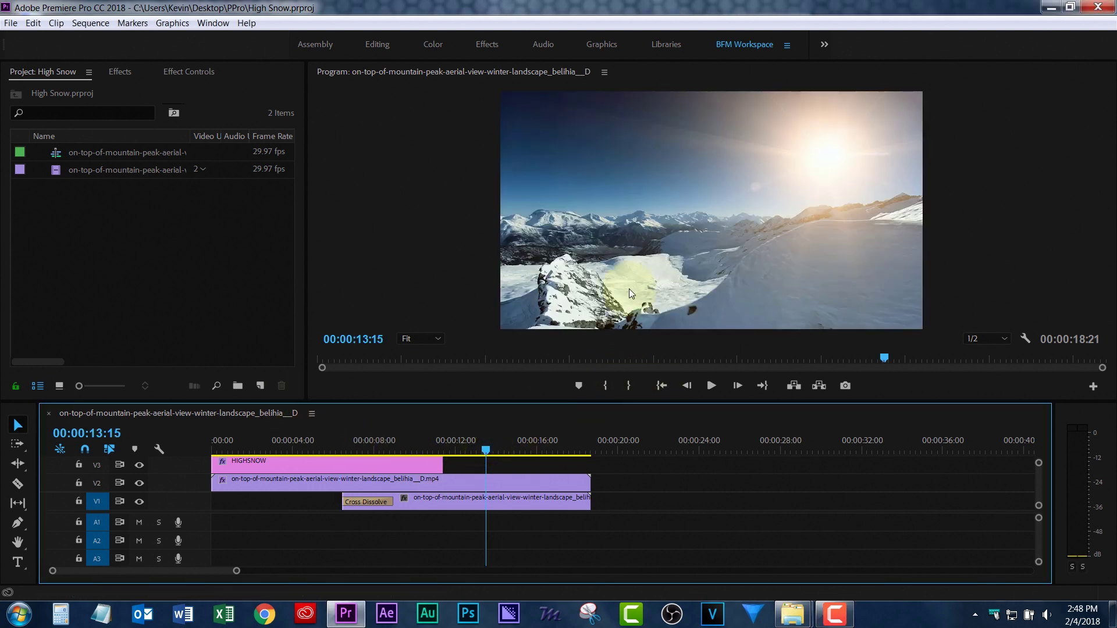
{"action": "double_click", "coordinate": [92, 260]}
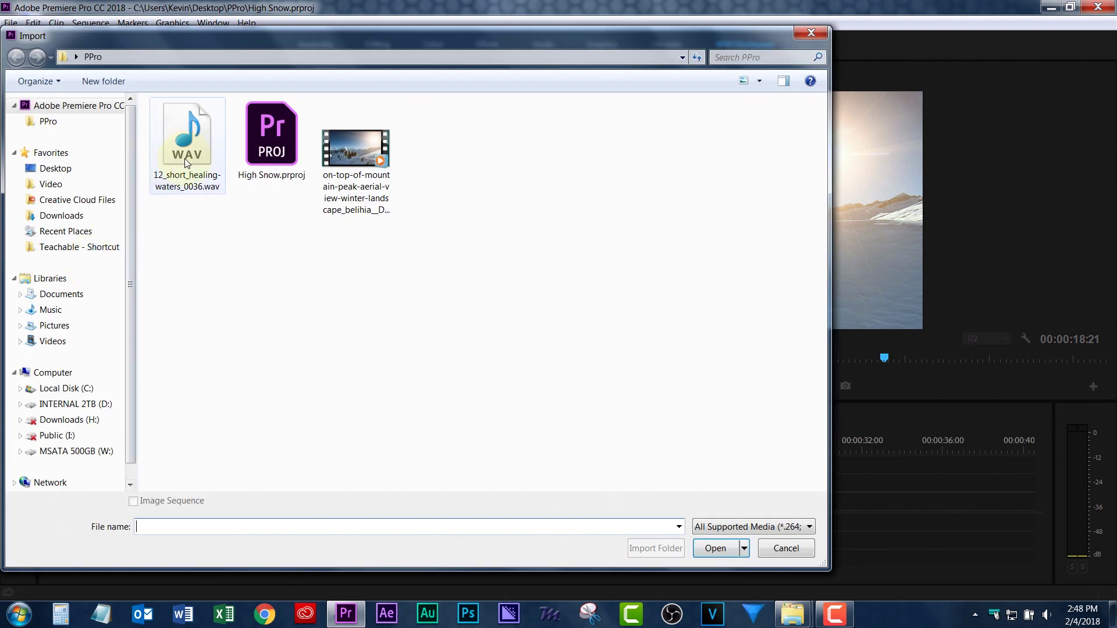
{"action": "double_click", "coordinate": [185, 145]}
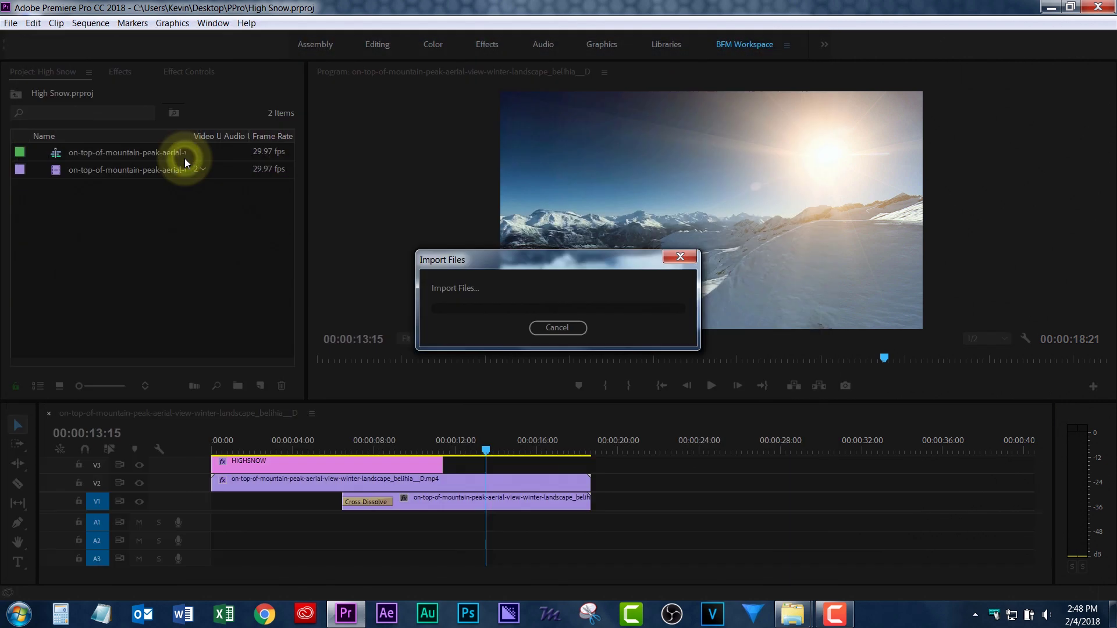
{"action": "left_click_drag", "start_coordinate": [57, 158], "coordinate": [187, 521]}
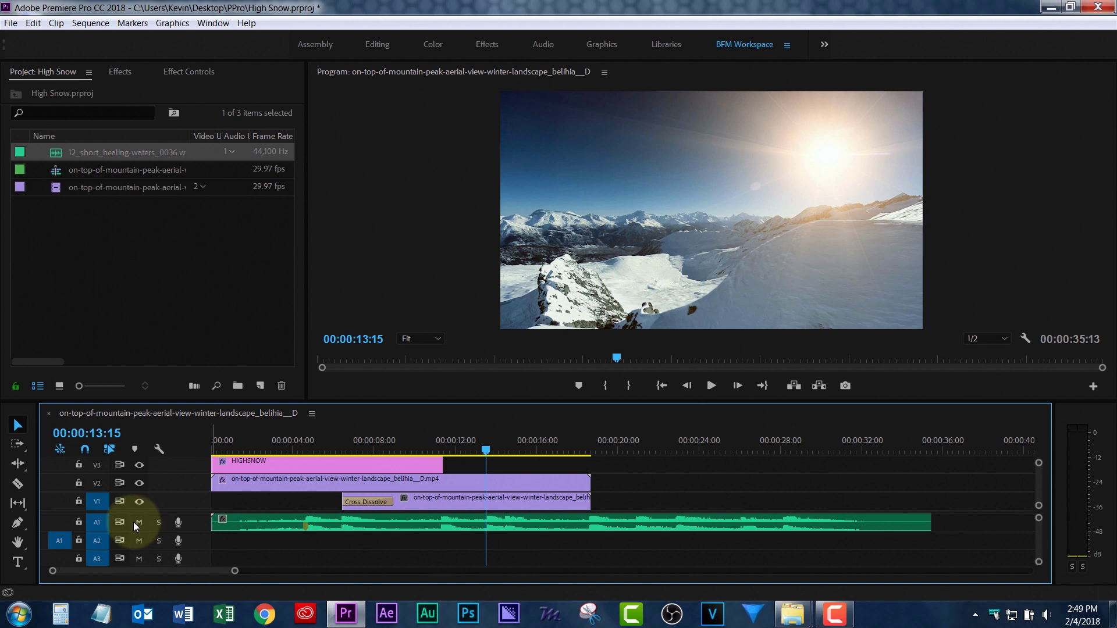
{"action": "double_click", "coordinate": [190, 524]}
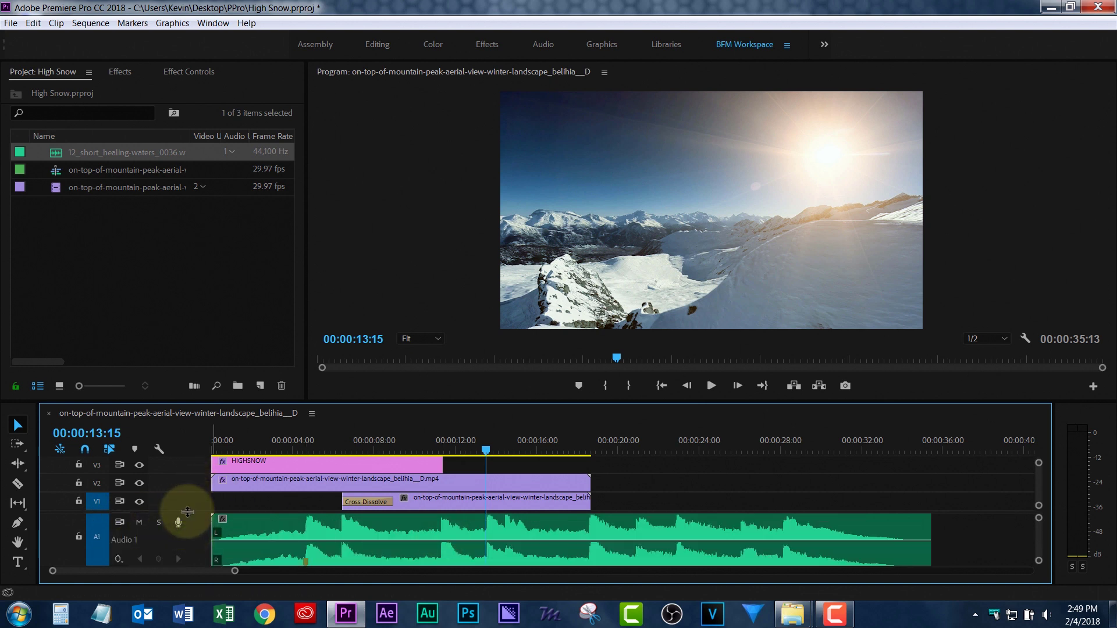
Turn off output for video tracks V1, V2 and V3
{"action": "left_click", "coordinate": [139, 501]}
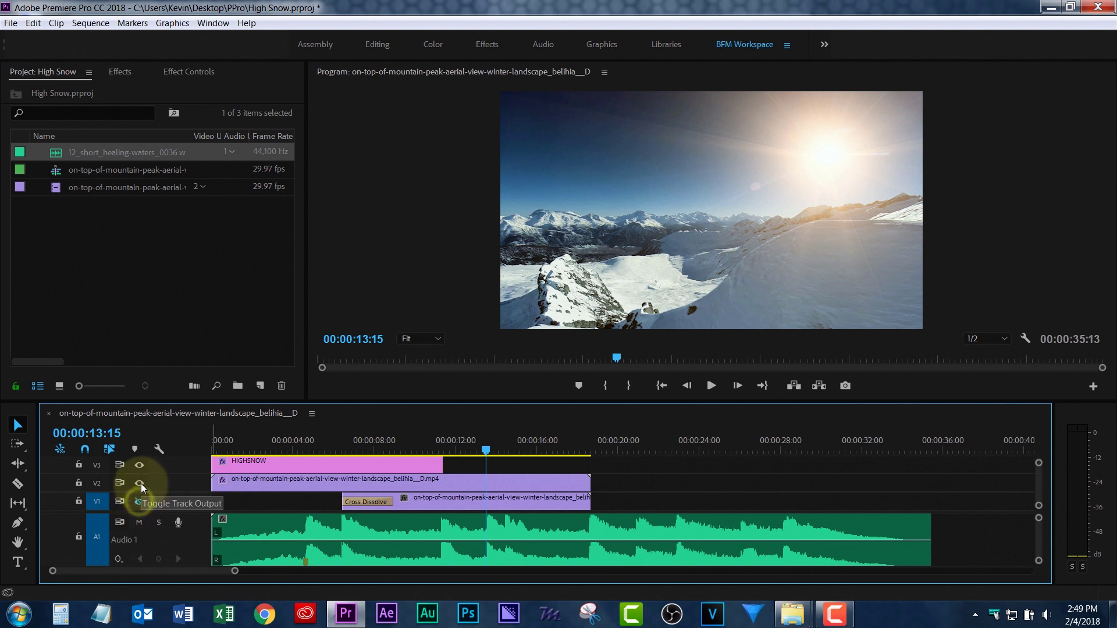
{"action": "left_click", "coordinate": [140, 482]}
{"action": "left_click", "coordinate": [140, 466]}
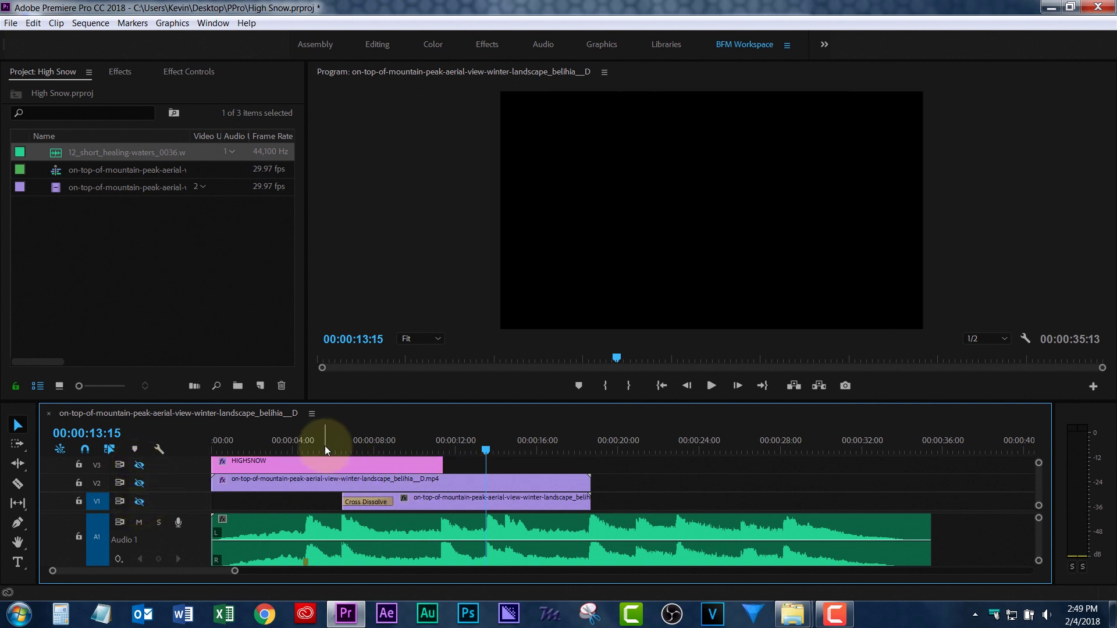
Play the sequence from the start to hear the music, then stop
{"action": "key", "text": "Home"}
{"action": "key", "text": "space"}
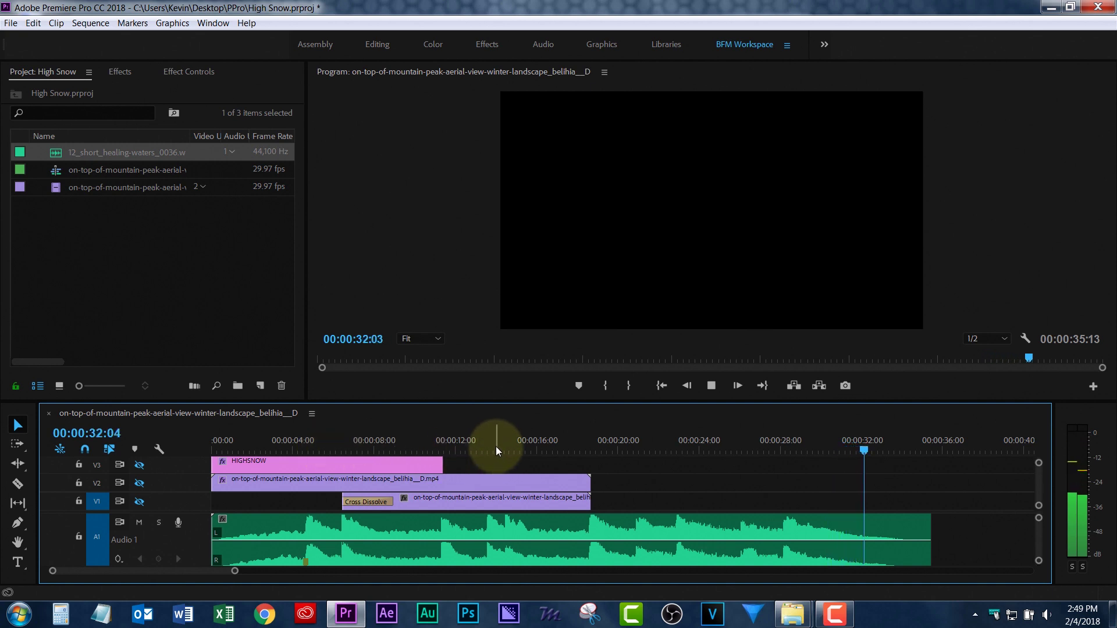
{"action": "key", "text": "space"}
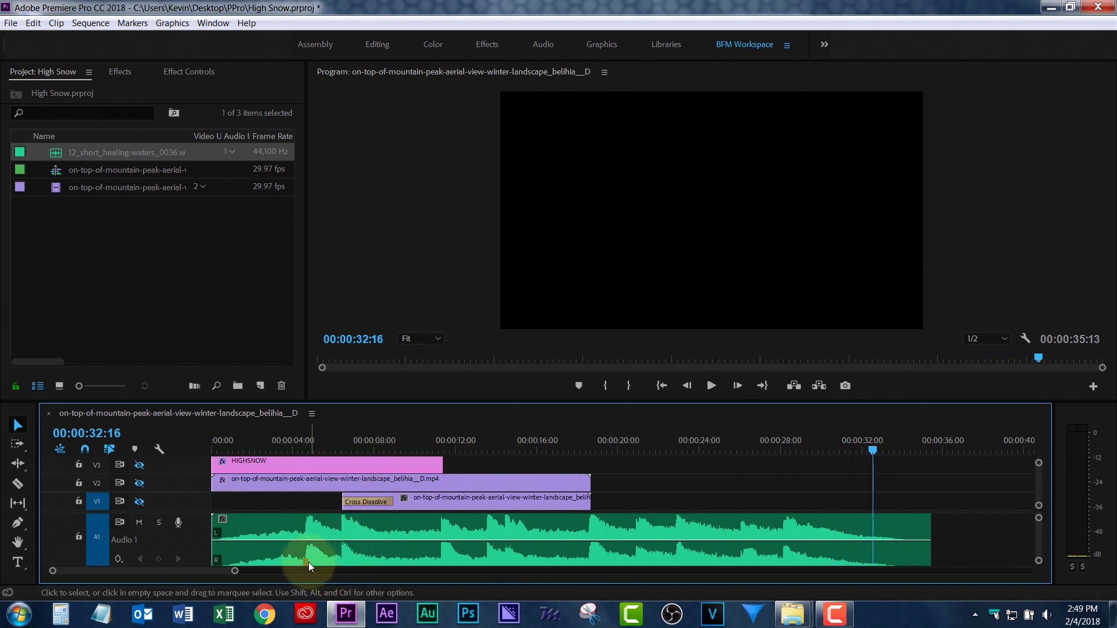
Park the playhead at 00:00:04:19 and save the project
{"action": "left_click", "coordinate": [302, 448]}
{"action": "left_click_drag", "start_coordinate": [303, 446], "coordinate": [306, 445]}
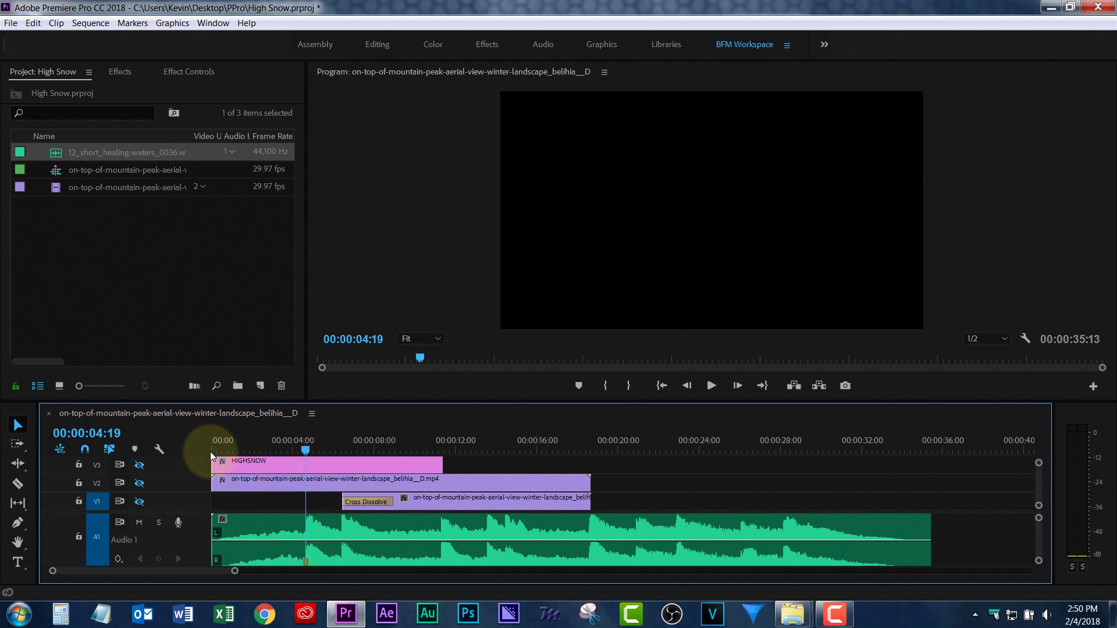
{"action": "key", "text": "ctrl+s"}
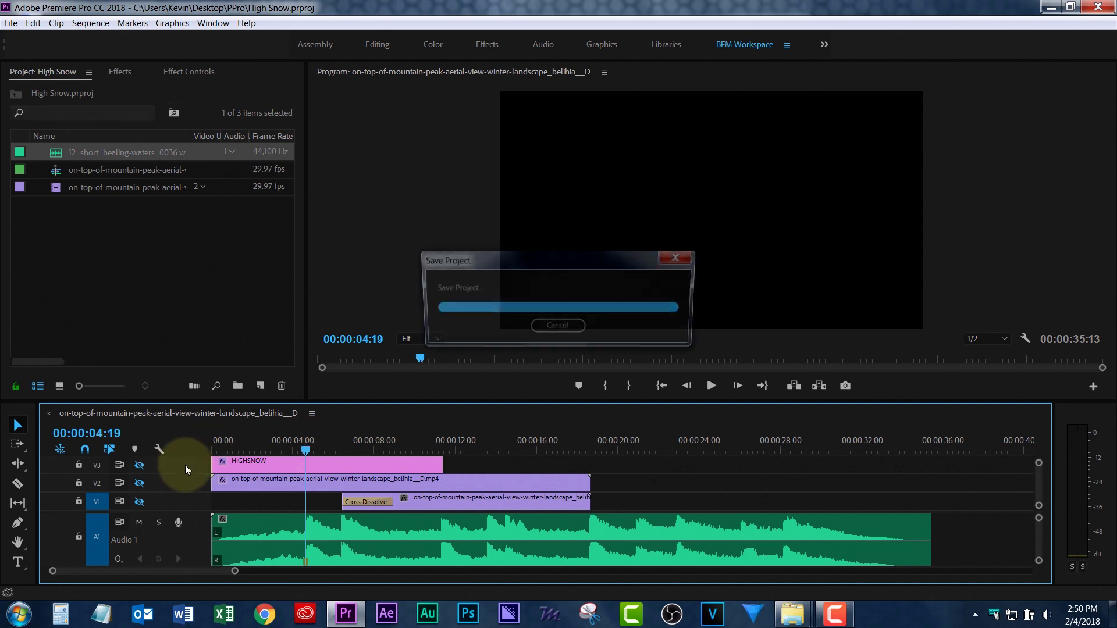
Turn video tracks V3, V2 and V1 back on
{"action": "left_click", "coordinate": [140, 465]}
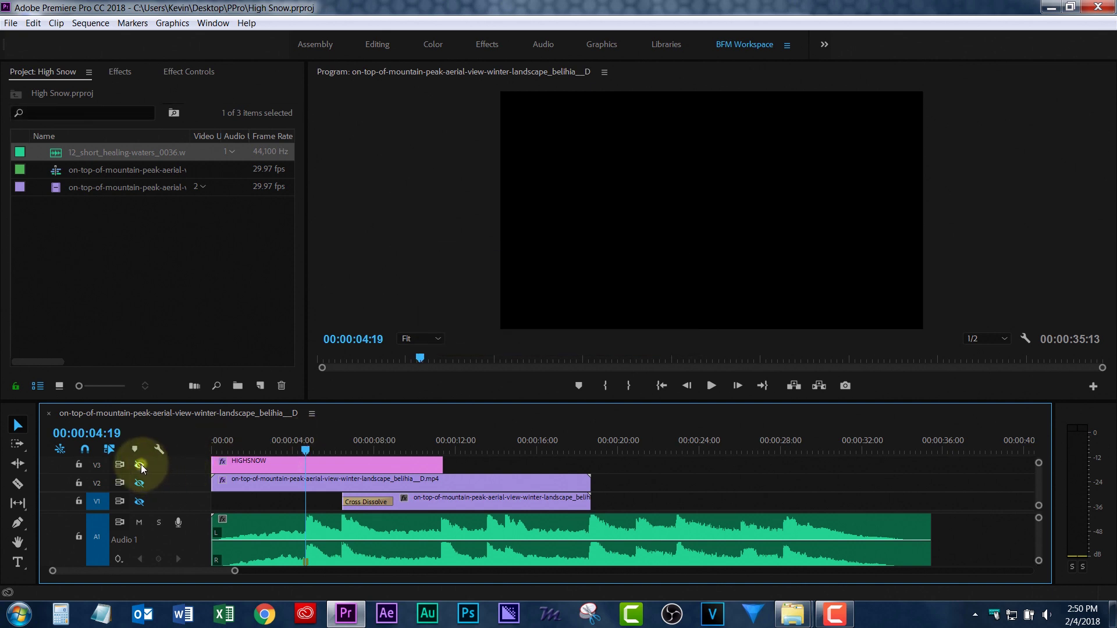
{"action": "left_click", "coordinate": [139, 483]}
{"action": "left_click", "coordinate": [140, 501]}
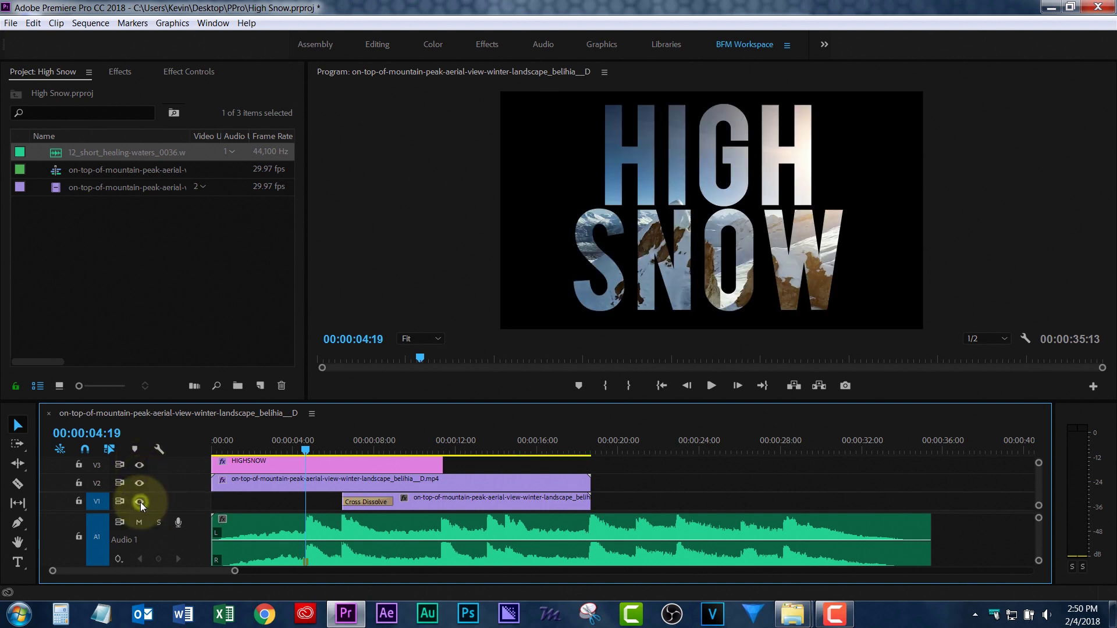
Move the HIGHSNOW title and mountain clips about 4 seconds later and play back from 2 seconds
{"action": "left_click_drag", "start_coordinate": [651, 476], "coordinate": [345, 477]}
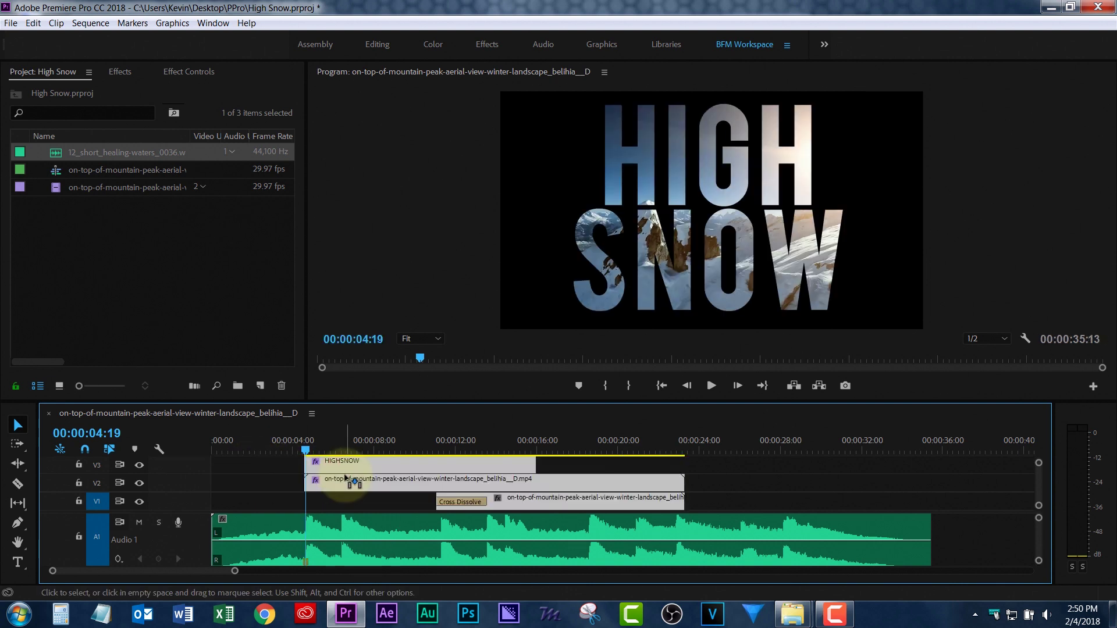
{"action": "left_click", "coordinate": [265, 441]}
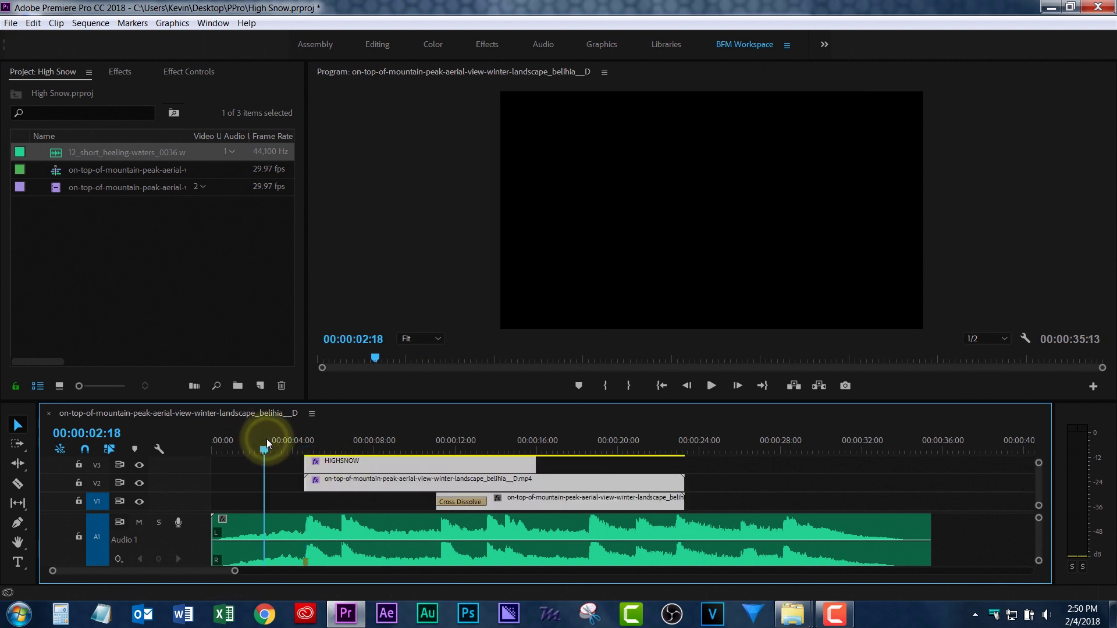
{"action": "key", "text": "space"}
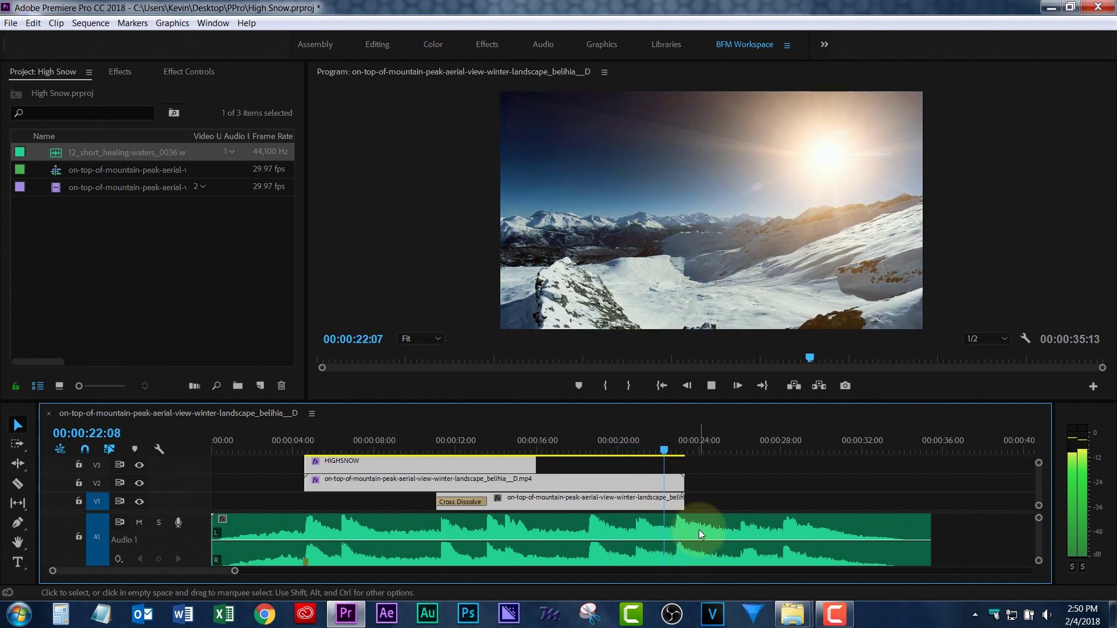
{"action": "key", "text": "space"}
Razor-cut the music clip on A1 at 00:00:22:24 and 00:00:28:04
{"action": "left_click", "coordinate": [674, 445]}
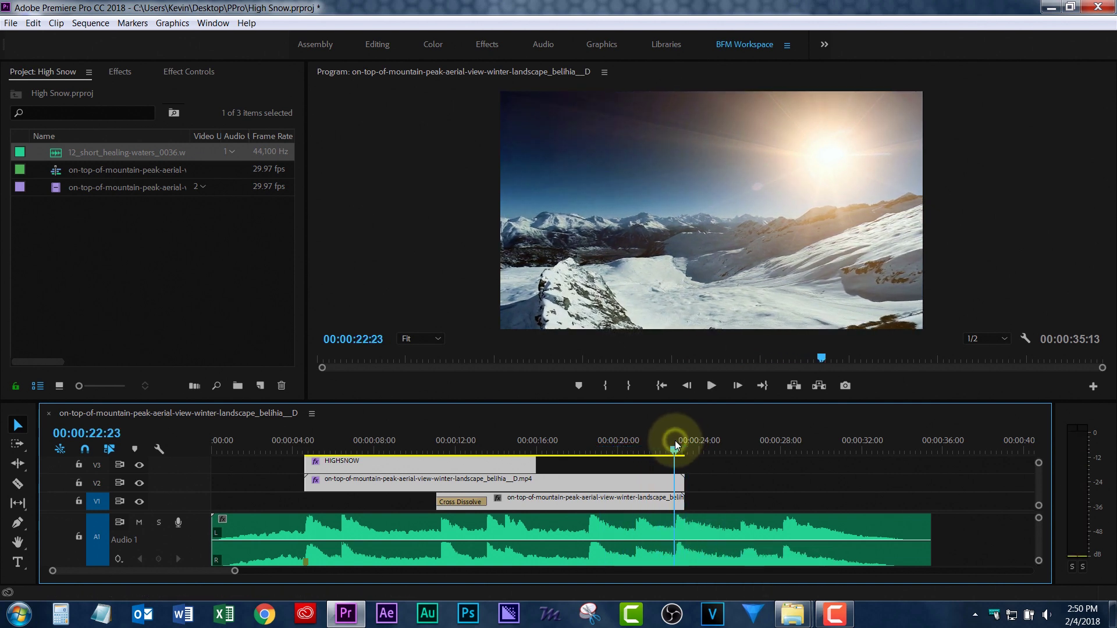
{"action": "key", "text": "c"}
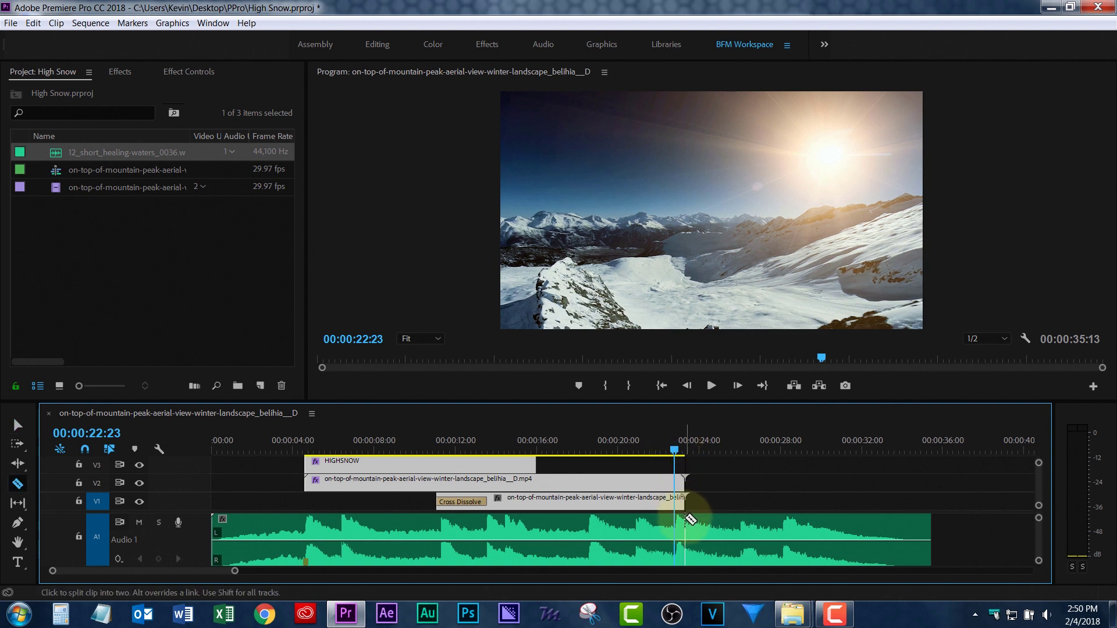
{"action": "key", "text": "equal"}
{"action": "key", "text": "equal"}
{"action": "key", "text": "equal"}
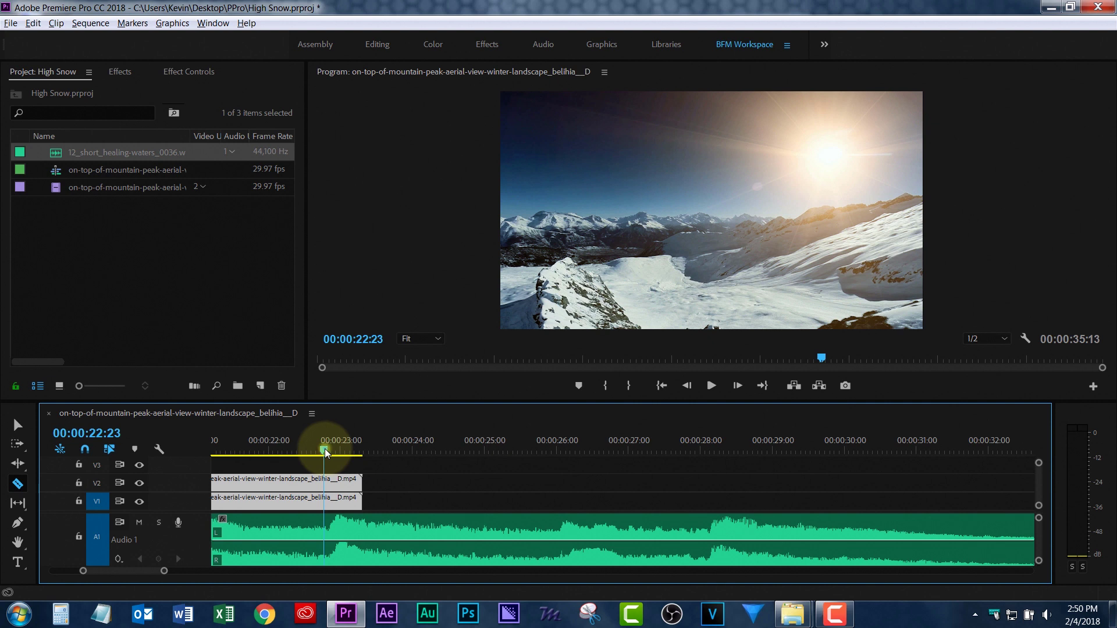
{"action": "left_click_drag", "start_coordinate": [324, 453], "coordinate": [326, 453]}
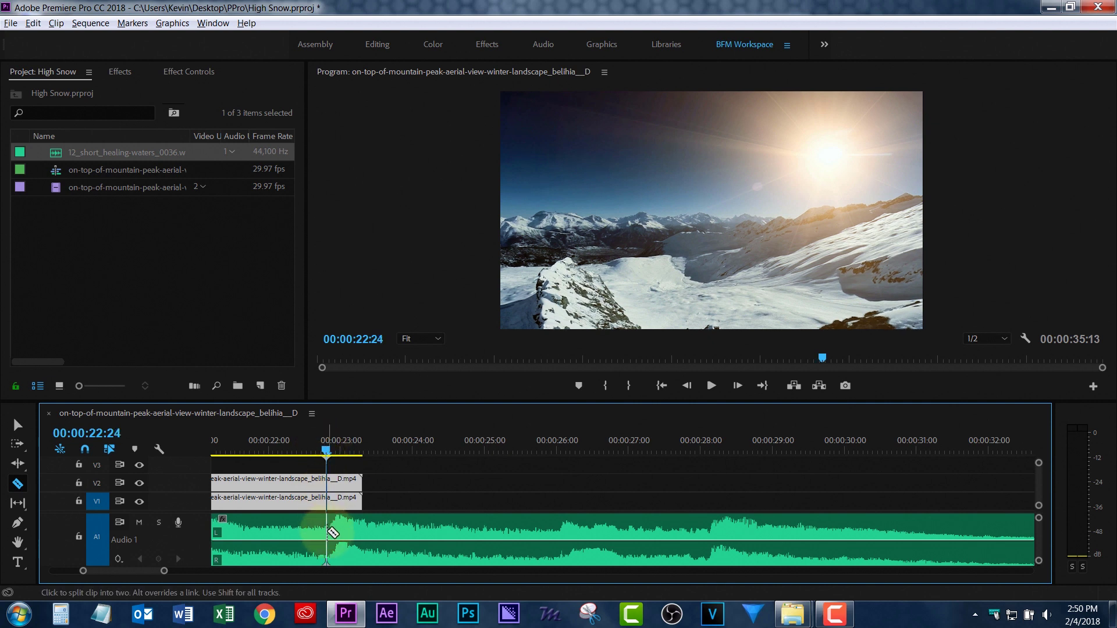
{"action": "left_click", "coordinate": [331, 532]}
{"action": "left_click", "coordinate": [709, 442]}
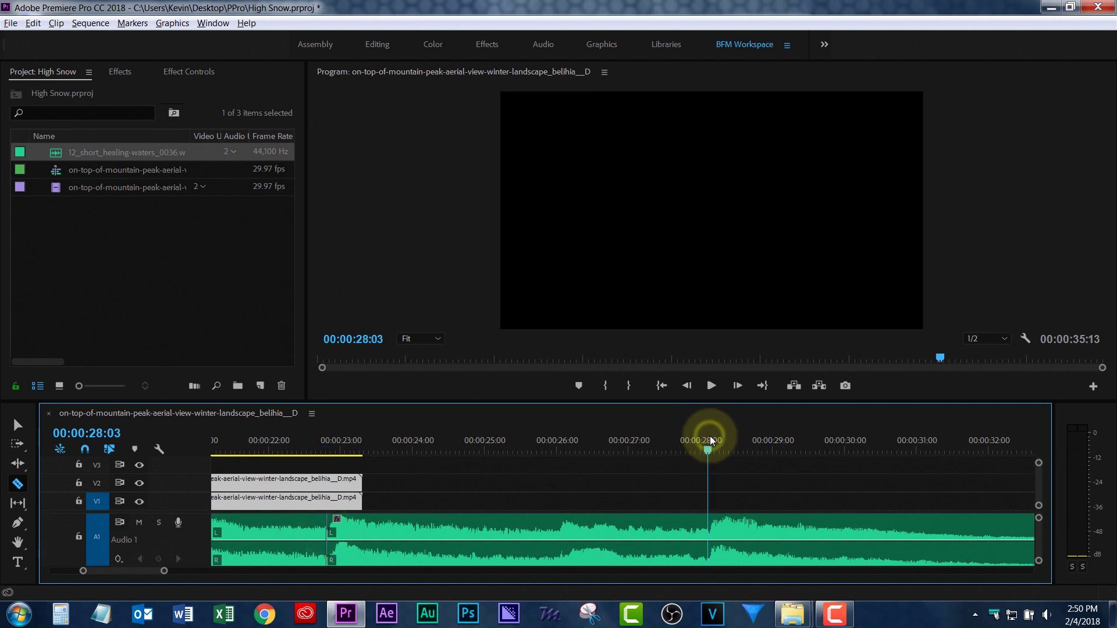
{"action": "left_click", "coordinate": [710, 442]}
{"action": "left_click", "coordinate": [710, 522]}
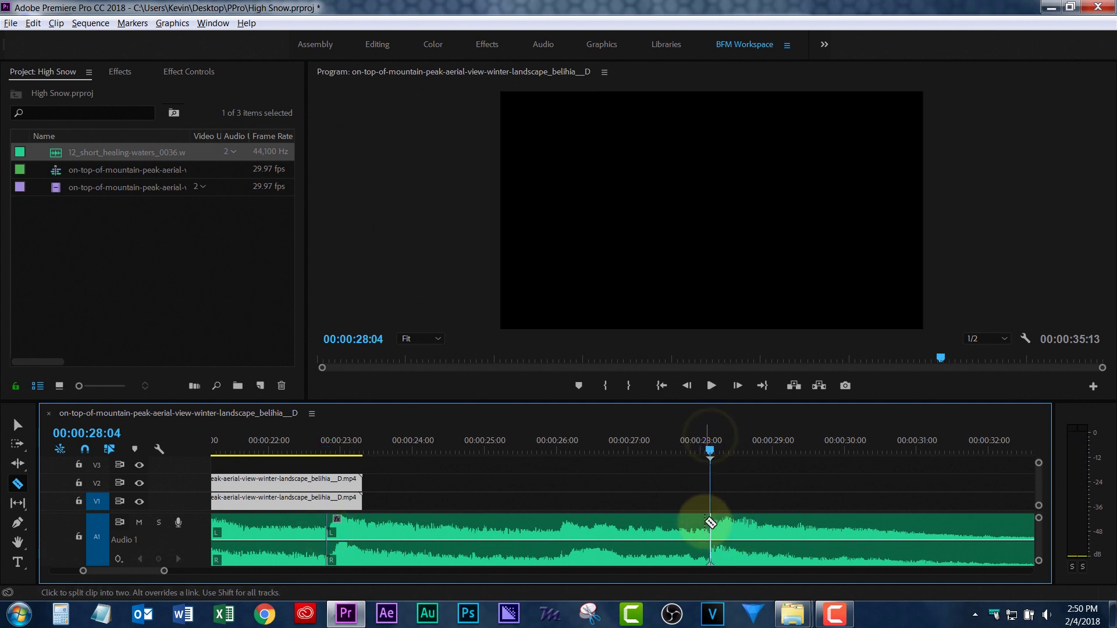
Ripple-delete the music section between the two cuts and play the new ending
{"action": "key", "text": "v"}
{"action": "left_click", "coordinate": [619, 529]}
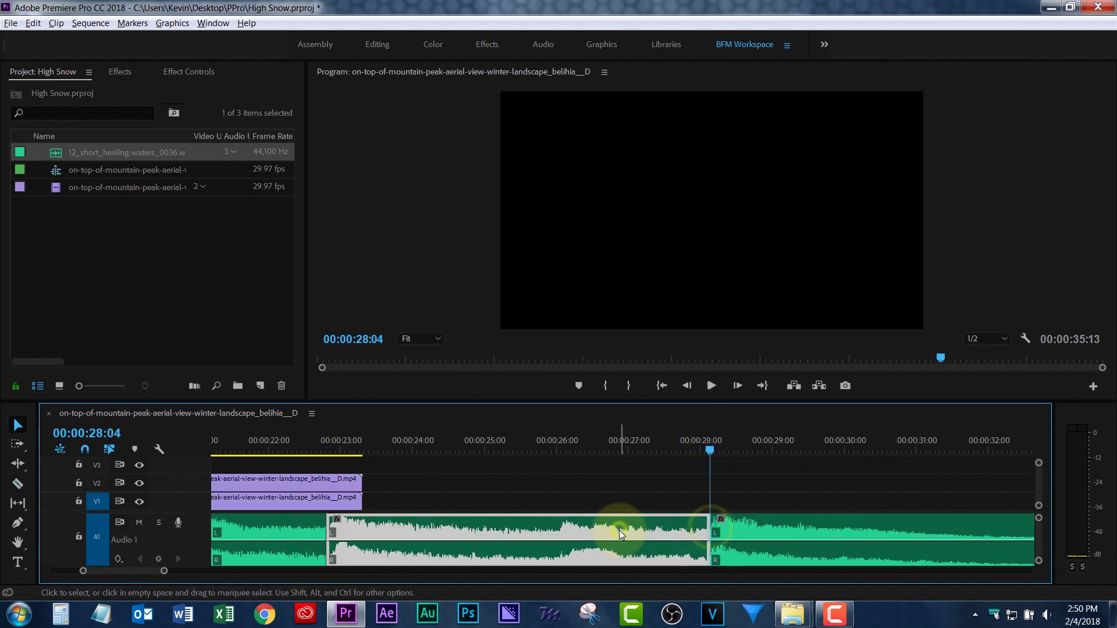
{"action": "key", "text": "shift+Delete"}
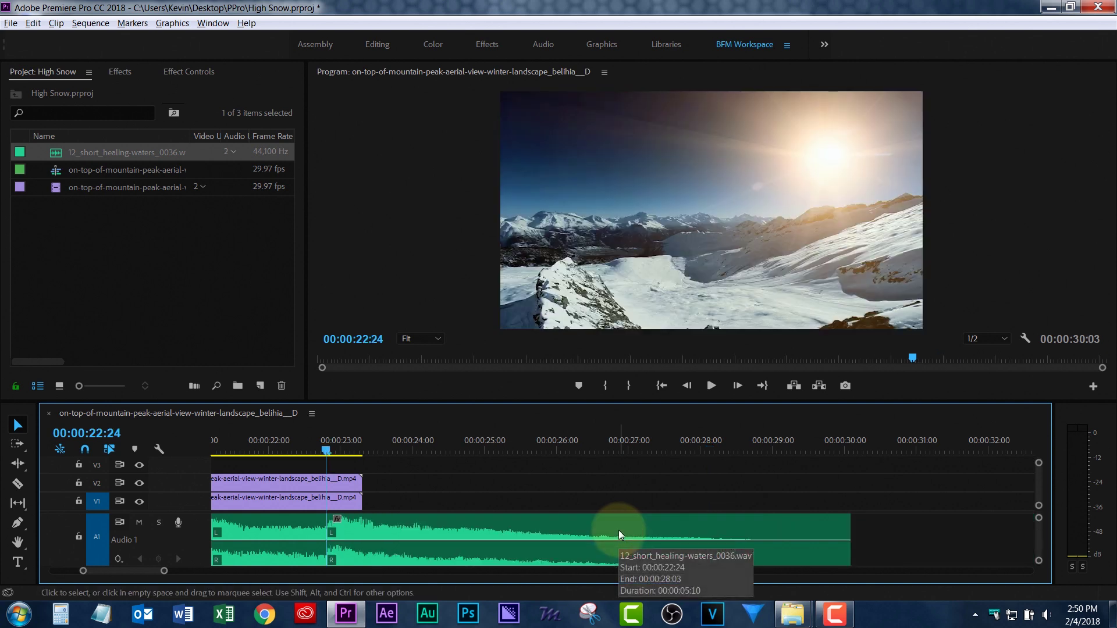
{"action": "key", "text": "minus"}
{"action": "key", "text": "minus"}
{"action": "key", "text": "minus"}
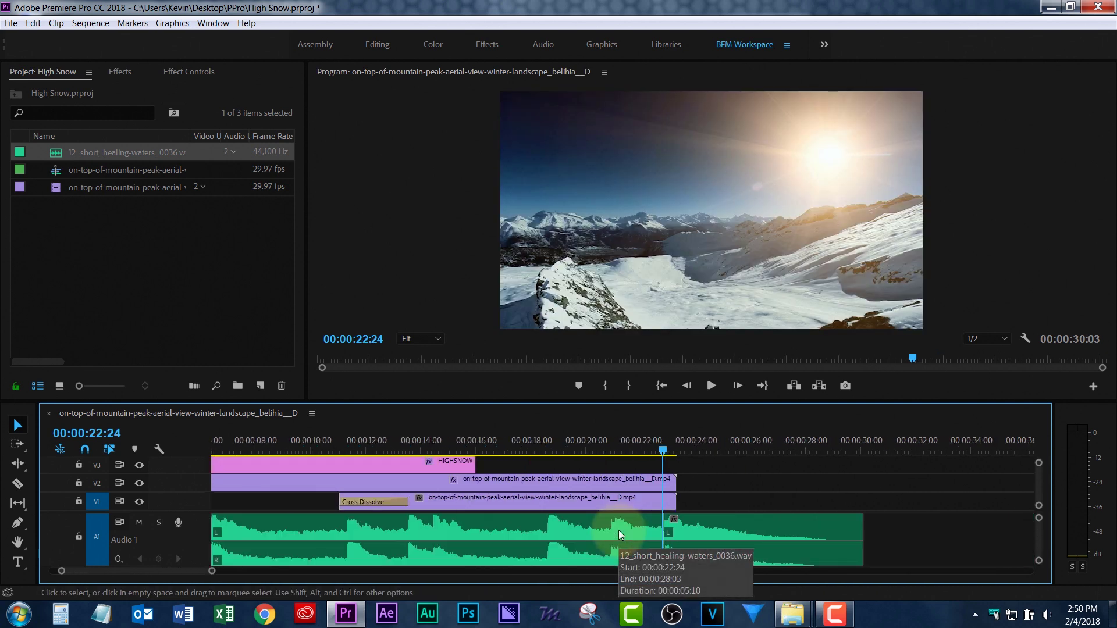
{"action": "key", "text": "space"}
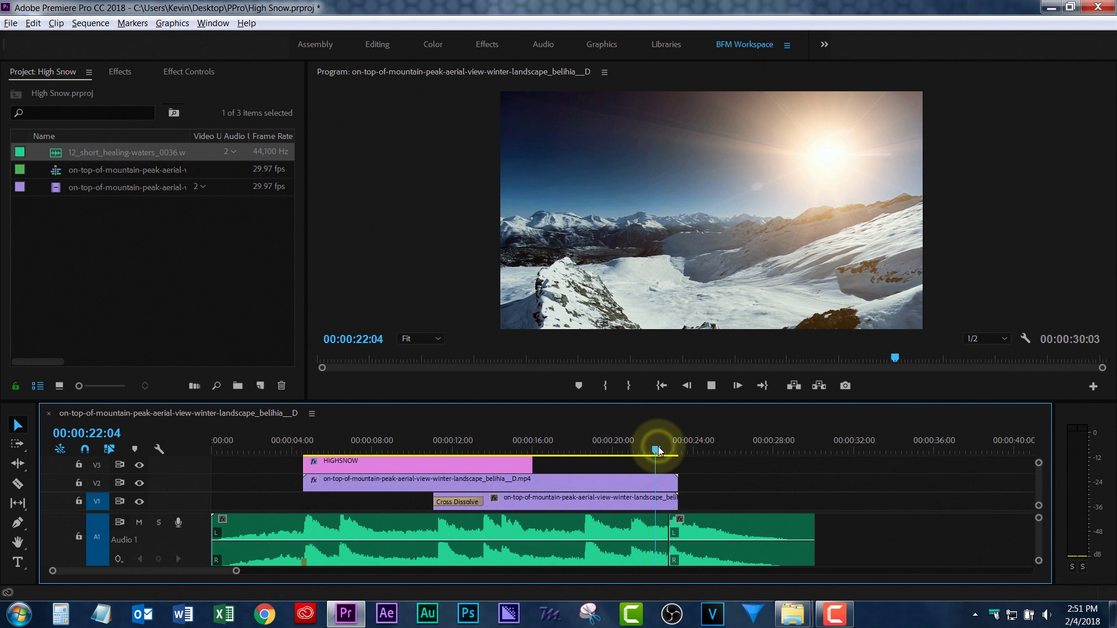
{"action": "key", "text": "space"}
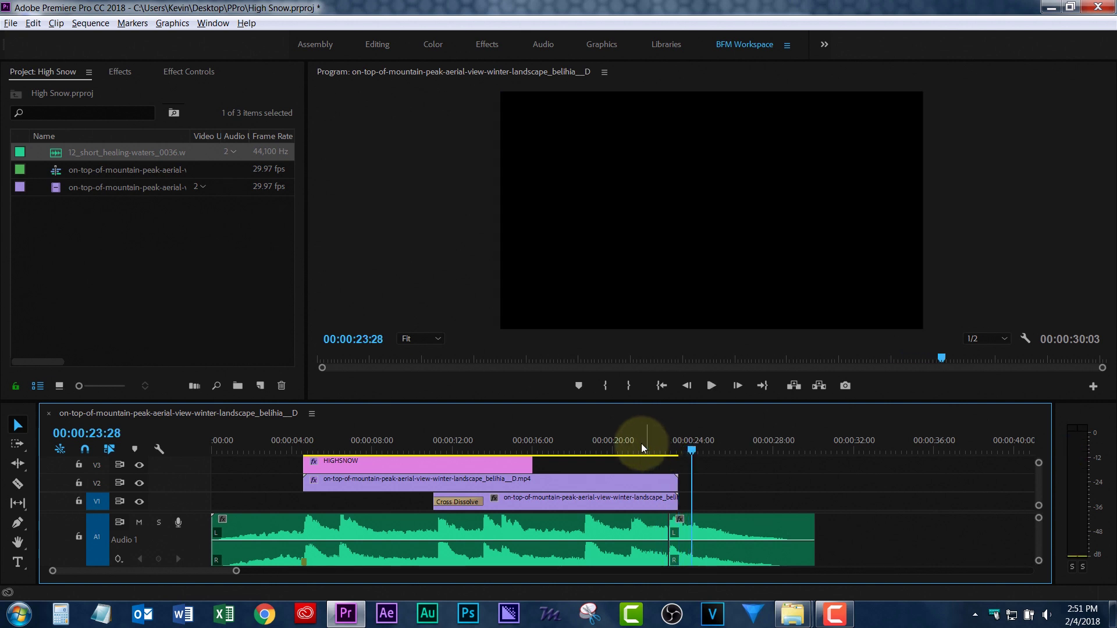
End the V1 and V2 mountain clips around 00:00:22:23 and play back the ending
{"action": "left_click", "coordinate": [641, 444]}
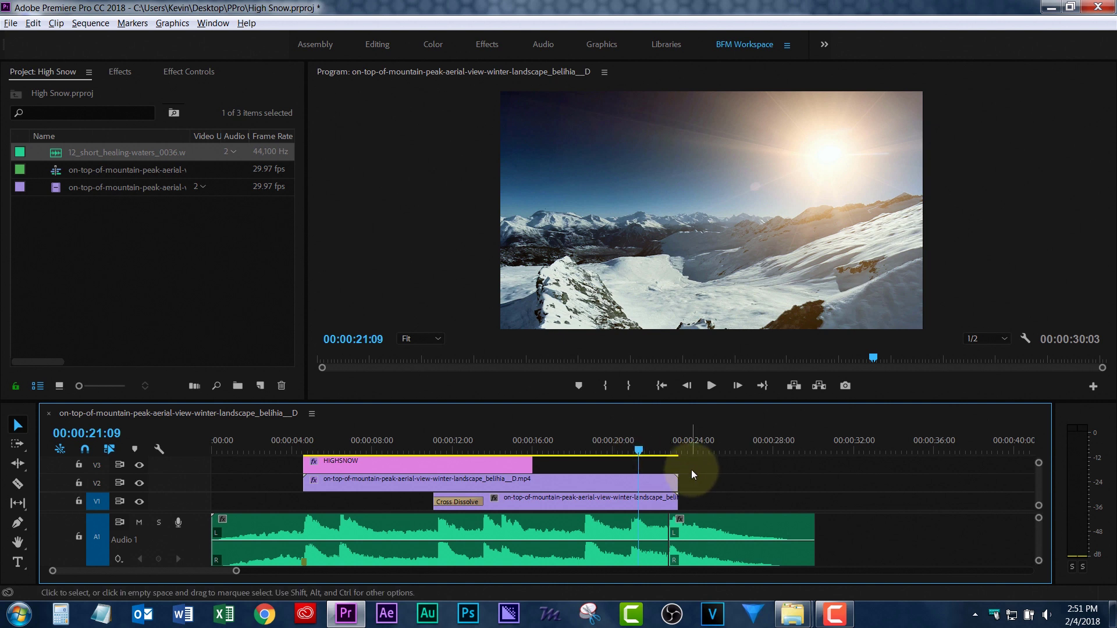
{"action": "left_click_drag", "start_coordinate": [674, 446], "coordinate": [670, 458]}
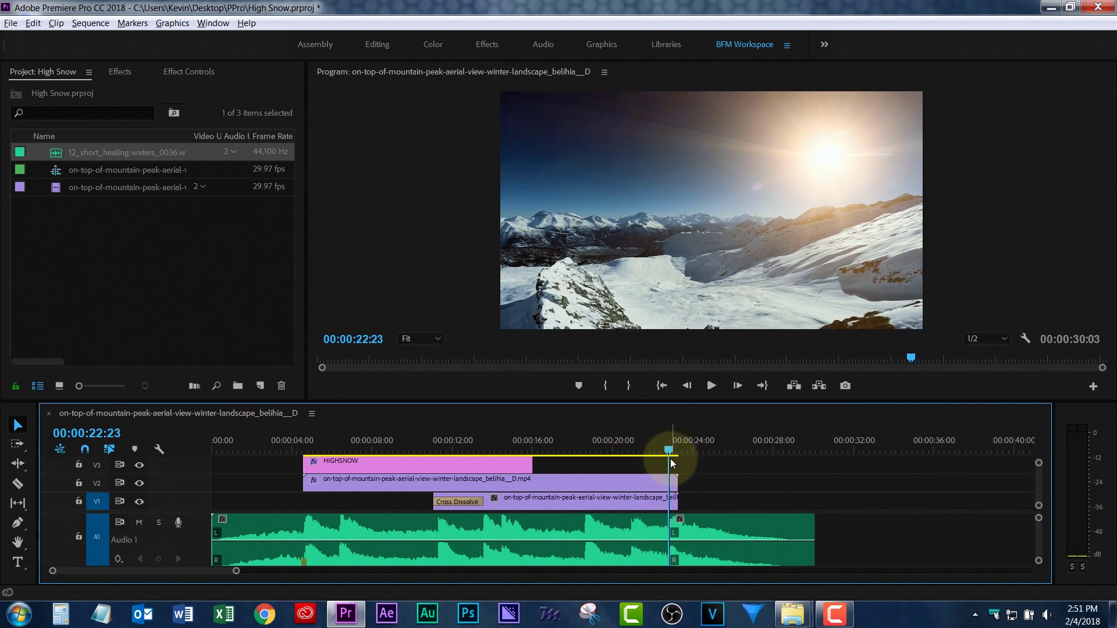
{"action": "left_click_drag", "start_coordinate": [715, 488], "coordinate": [668, 500]}
{"action": "left_click", "coordinate": [639, 444]}
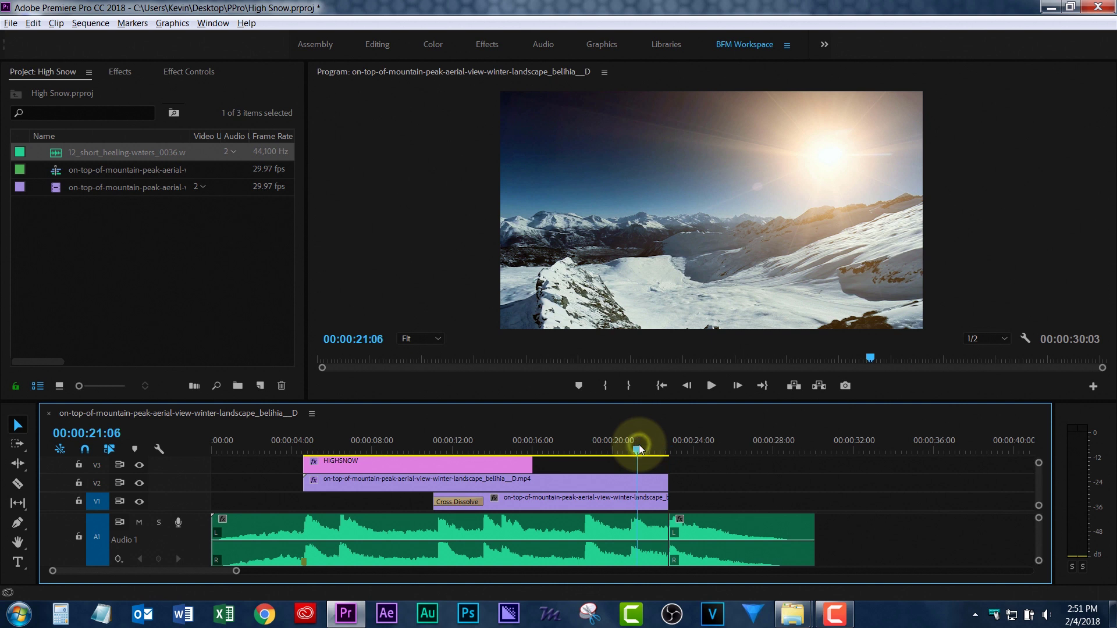
{"action": "key", "text": "space"}
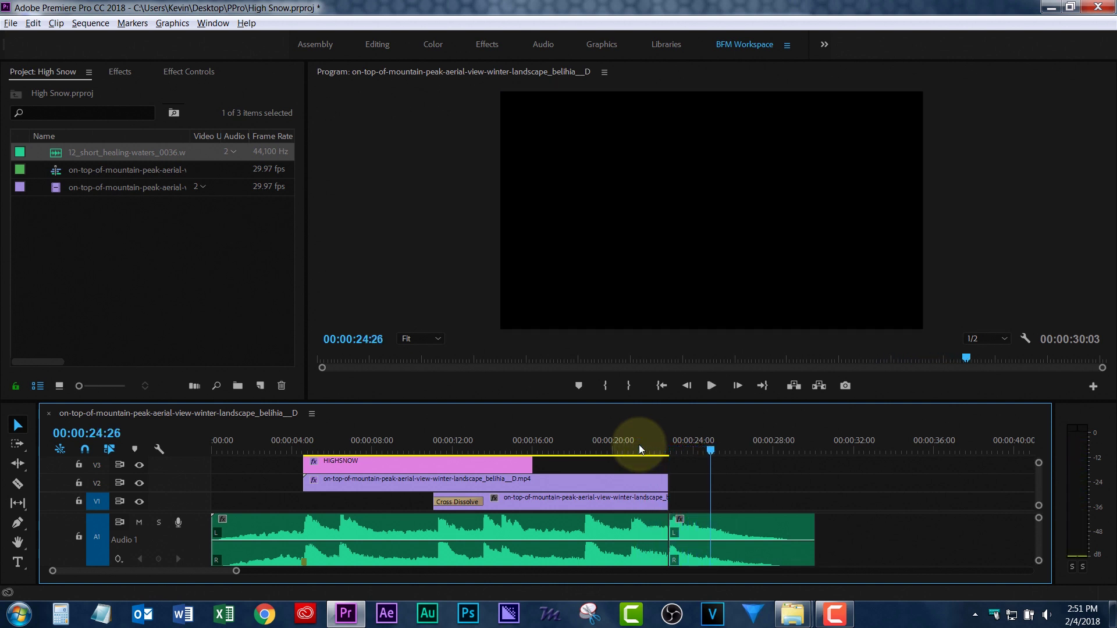
Mark the whole sequence In to Out, return to the start, and save
{"action": "key", "text": "x"}
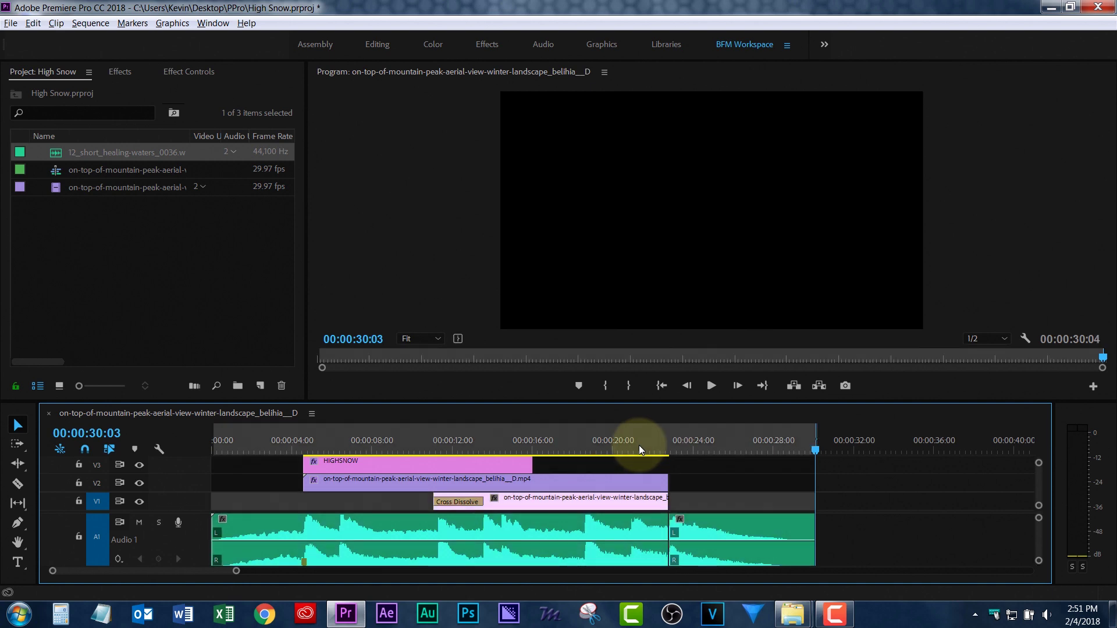
{"action": "key", "text": "Home"}
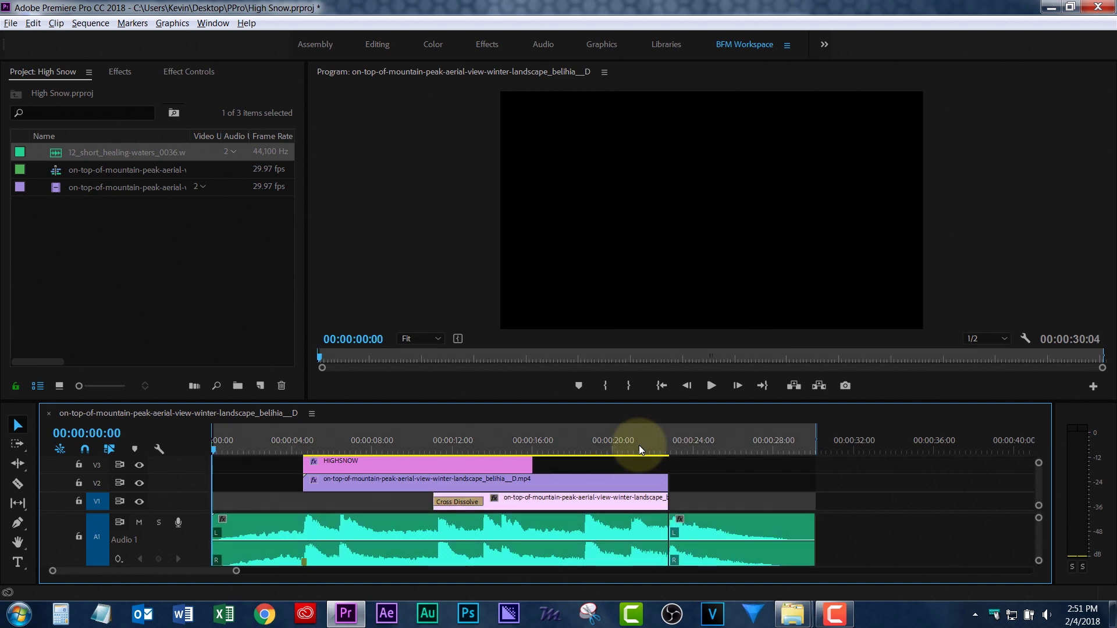
{"action": "key", "text": "ctrl+s"}
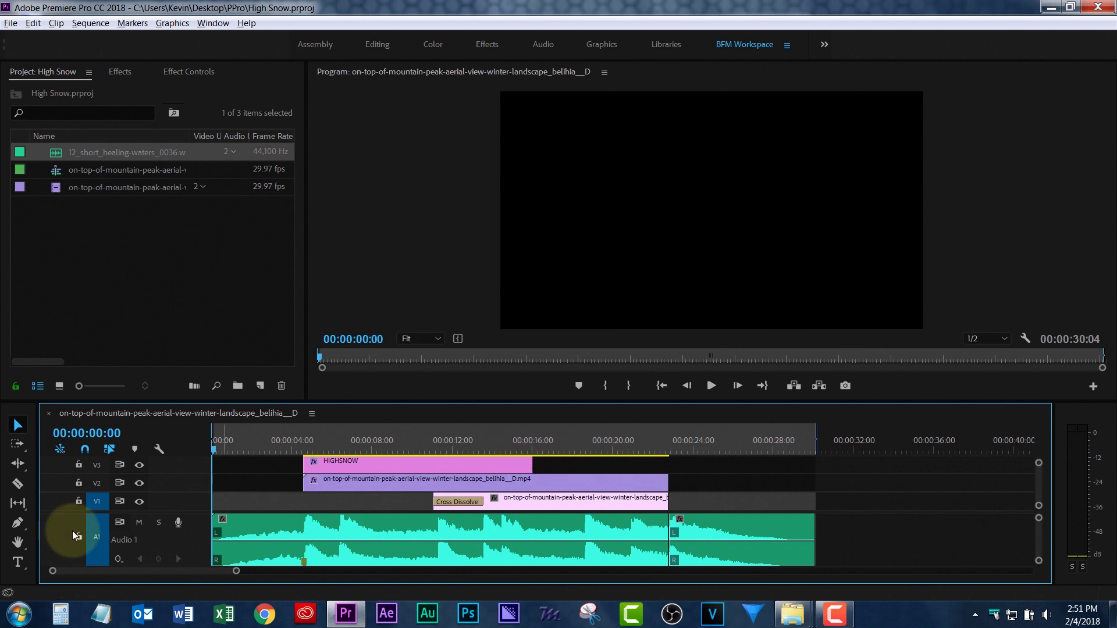
Collapse A1 to normal height, enlarge the video track area to show V1, and save
{"action": "left_click", "coordinate": [187, 524]}
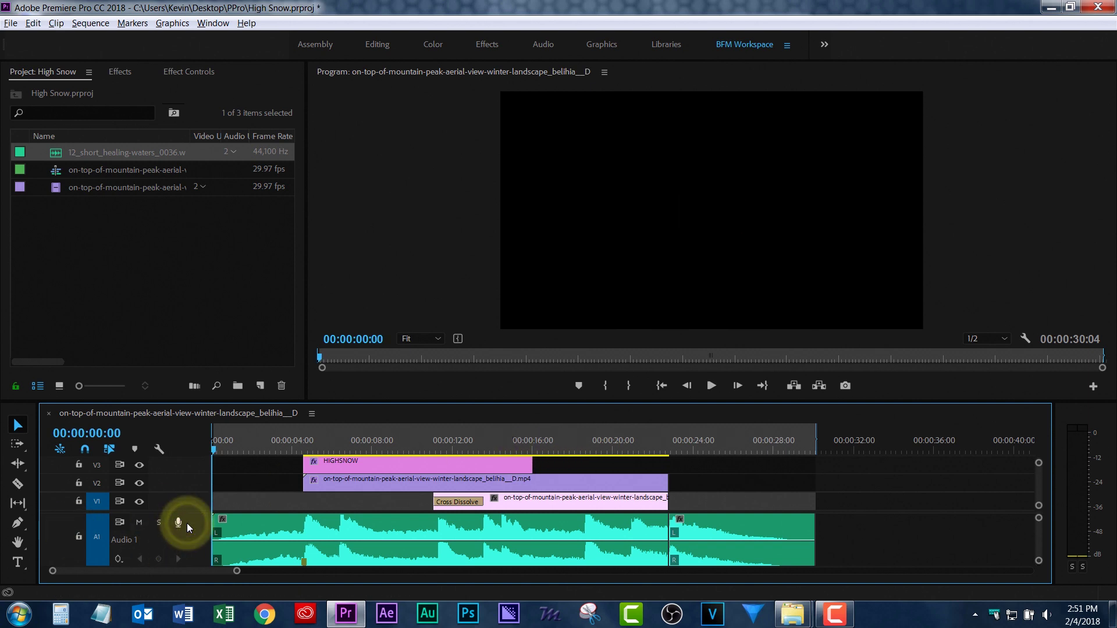
{"action": "double_click", "coordinate": [196, 522]}
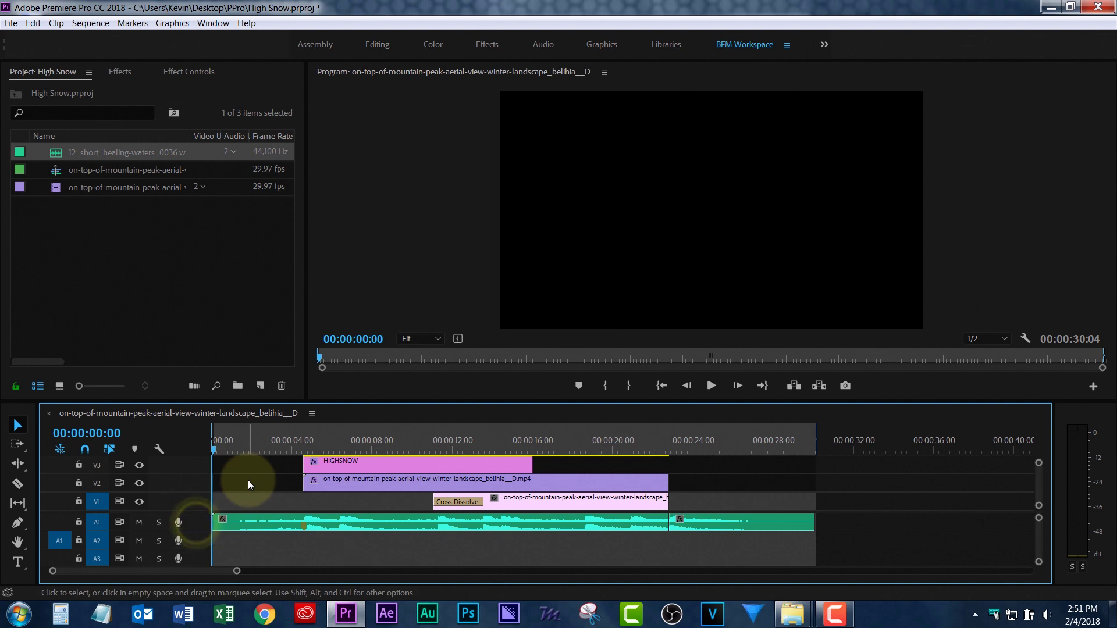
{"action": "scroll", "coordinate": [273, 500], "scroll_direction": "up", "scroll_amount": 1}
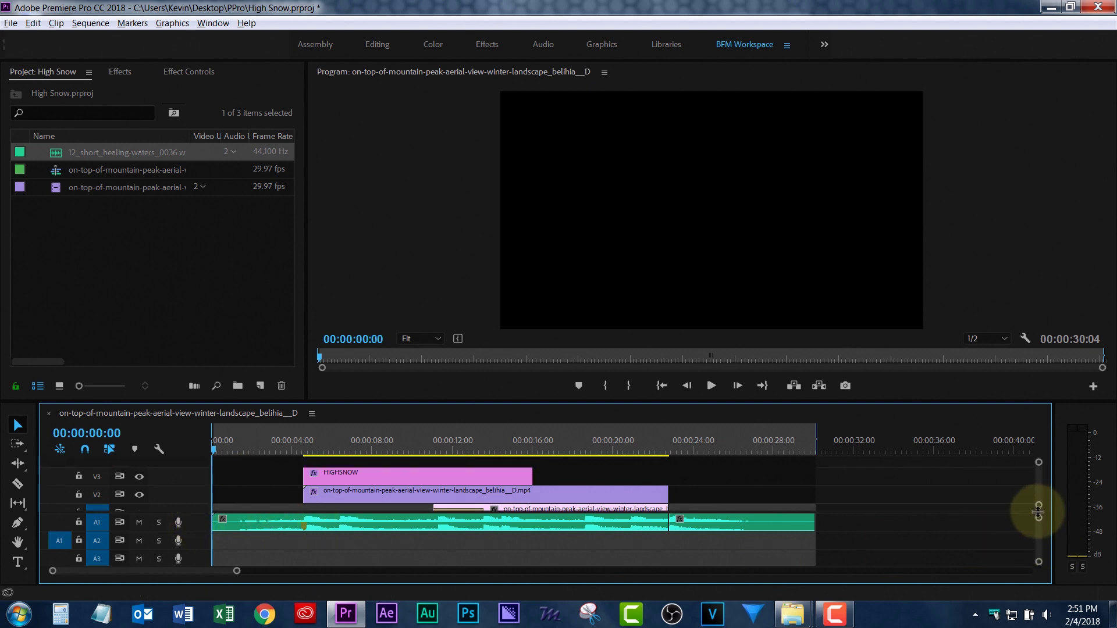
{"action": "left_click_drag", "start_coordinate": [1038, 512], "coordinate": [1038, 543]}
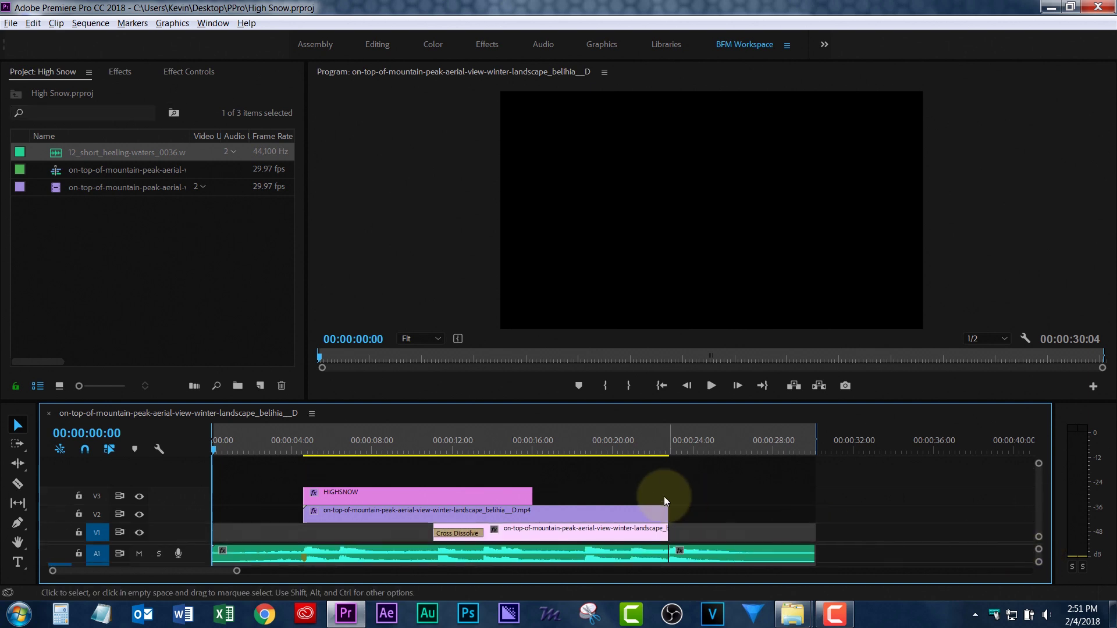
{"action": "key", "text": "ctrl+s"}
{"action": "left_click", "coordinate": [574, 440]}
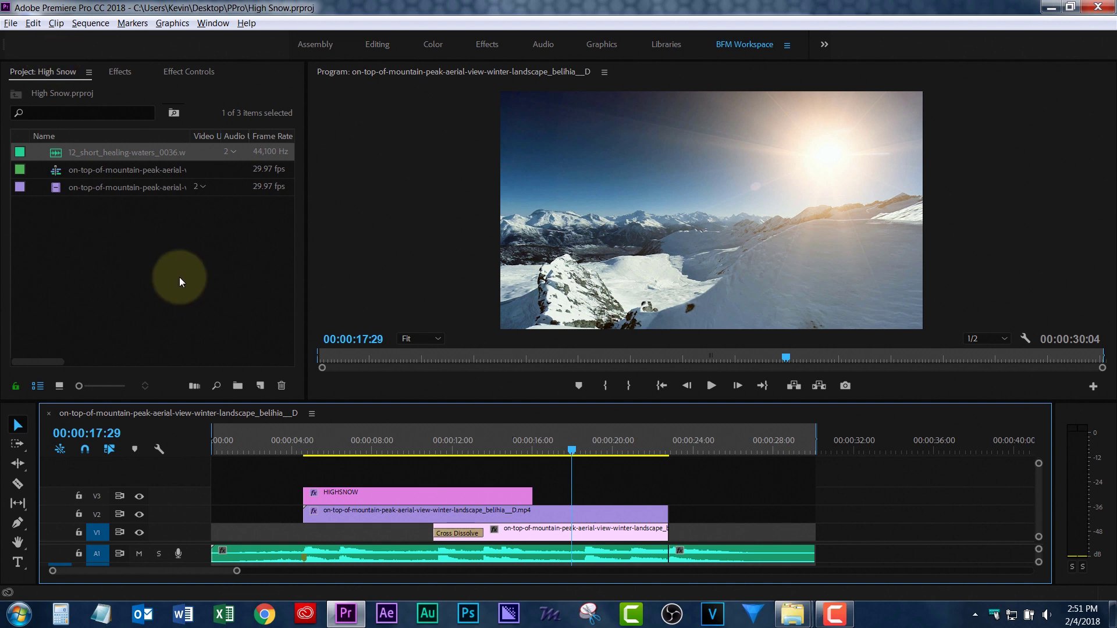
{"action": "left_click", "coordinate": [260, 385]}
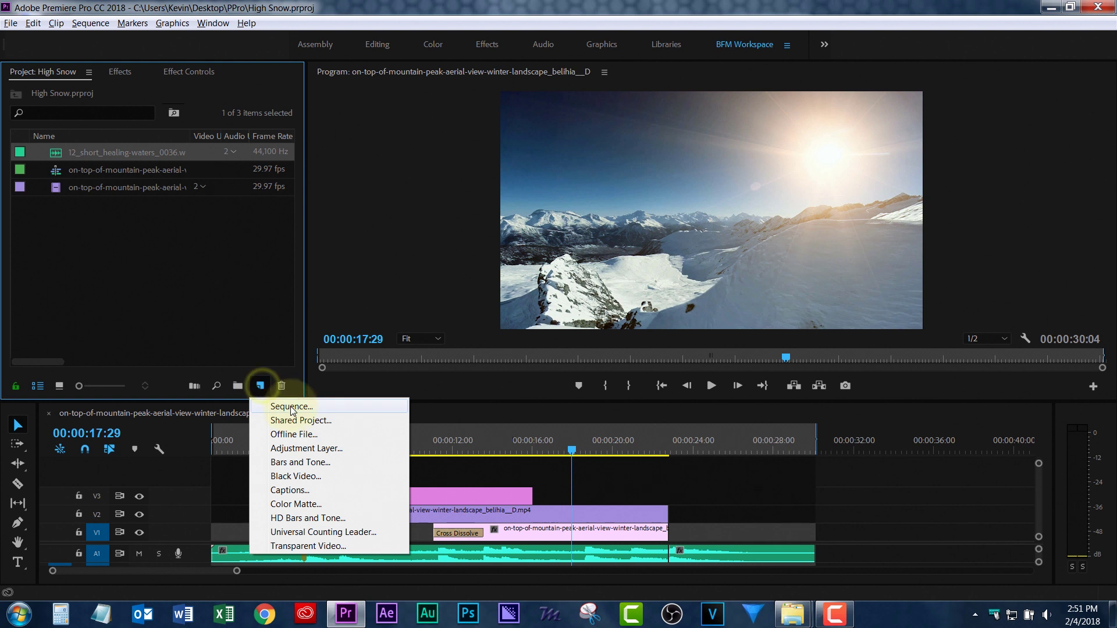
Create an Adjustment Layer and place it on V4, spanning start to sequence end
{"action": "left_click", "coordinate": [310, 449]}
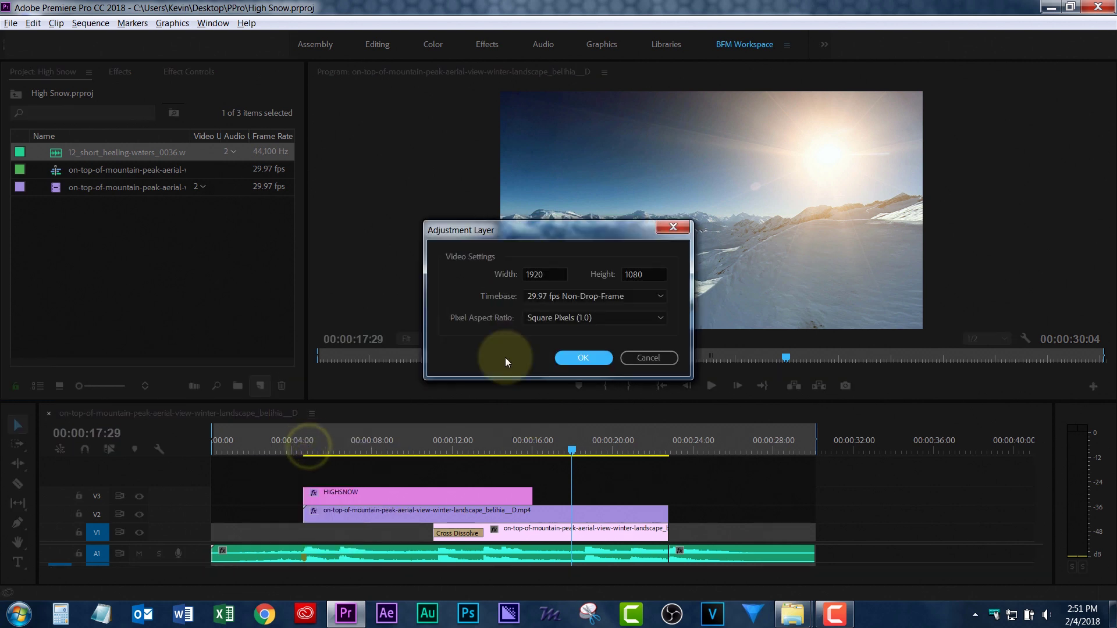
{"action": "left_click", "coordinate": [593, 357]}
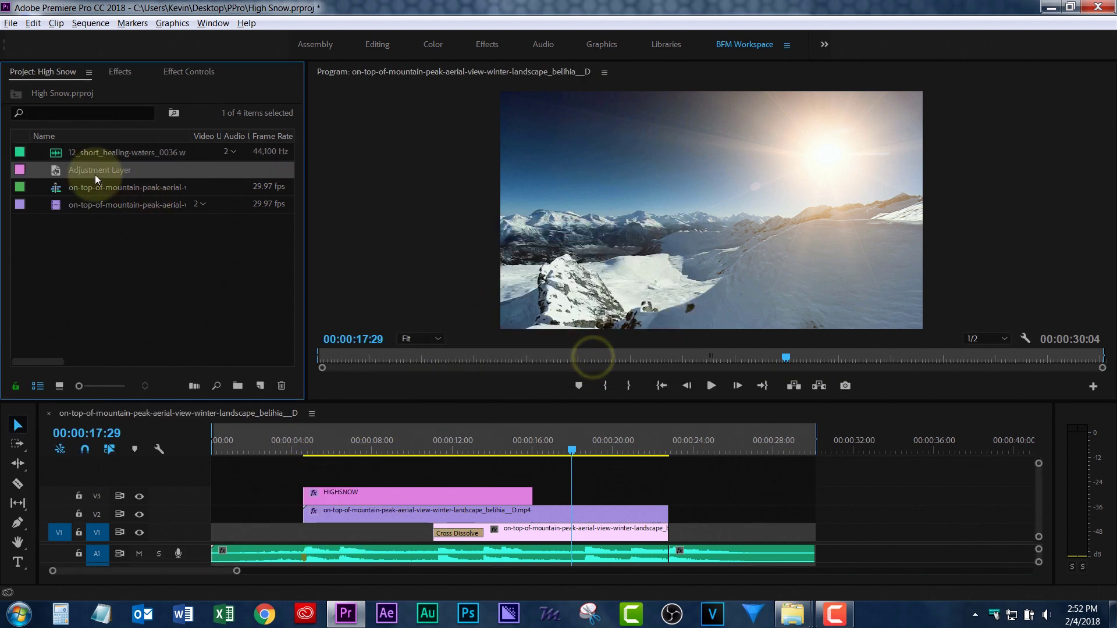
{"action": "left_click_drag", "start_coordinate": [56, 169], "coordinate": [211, 473]}
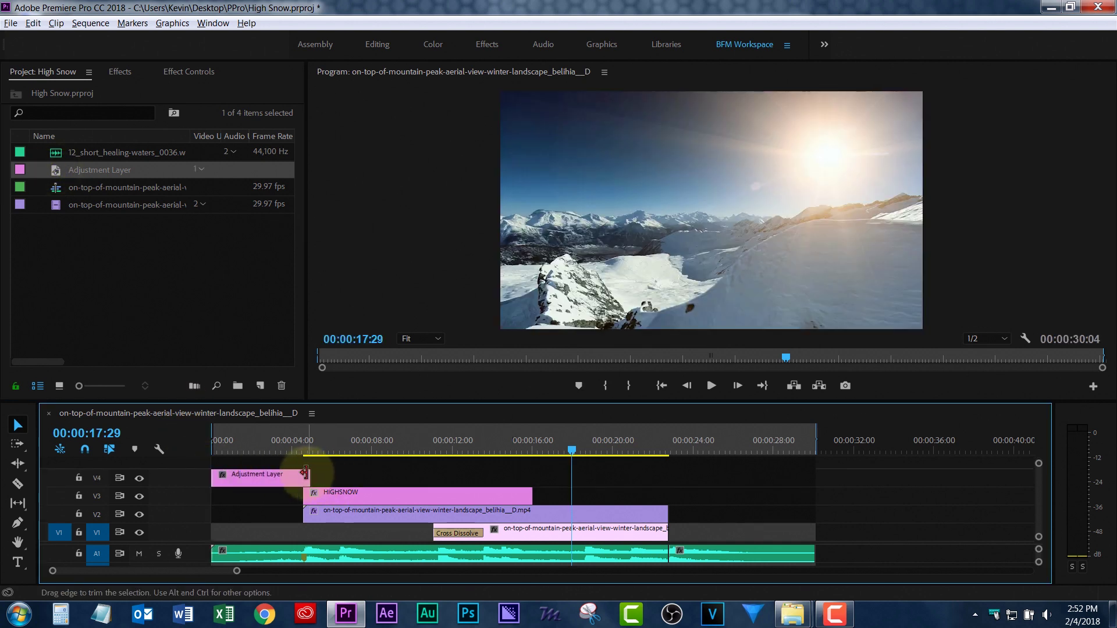
{"action": "left_click_drag", "start_coordinate": [309, 475], "coordinate": [811, 489]}
Hide tracks V1–V3 and preview the Adjustment Layer alone around 17–20 seconds
{"action": "left_click", "coordinate": [561, 447]}
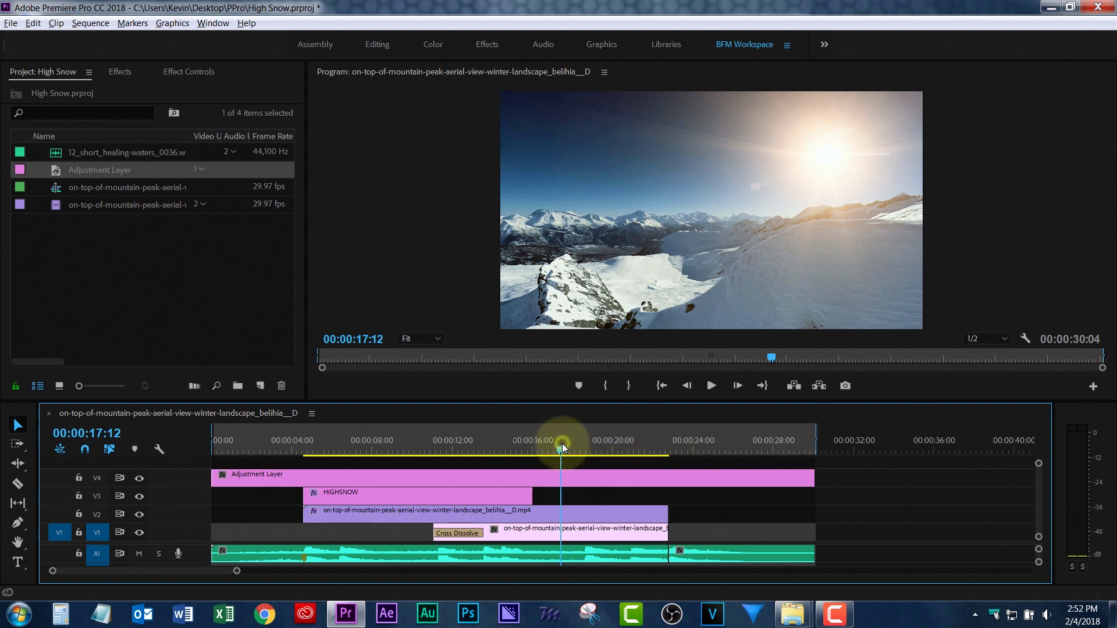
{"action": "left_click", "coordinate": [141, 497]}
{"action": "left_click", "coordinate": [141, 515]}
{"action": "left_click", "coordinate": [139, 532]}
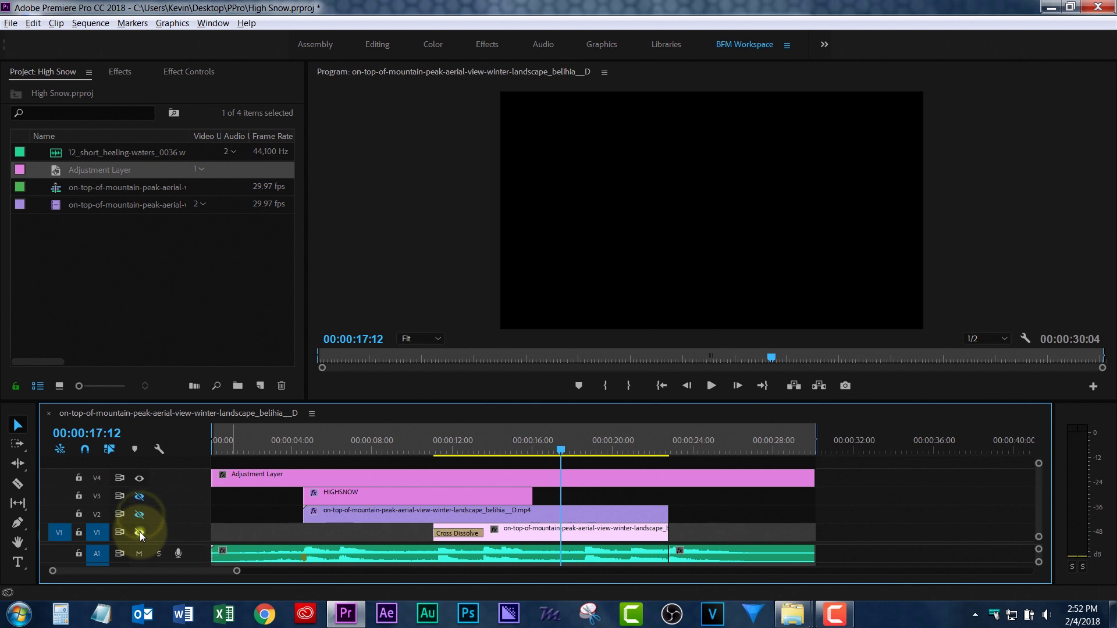
{"action": "left_click_drag", "start_coordinate": [560, 445], "coordinate": [609, 451]}
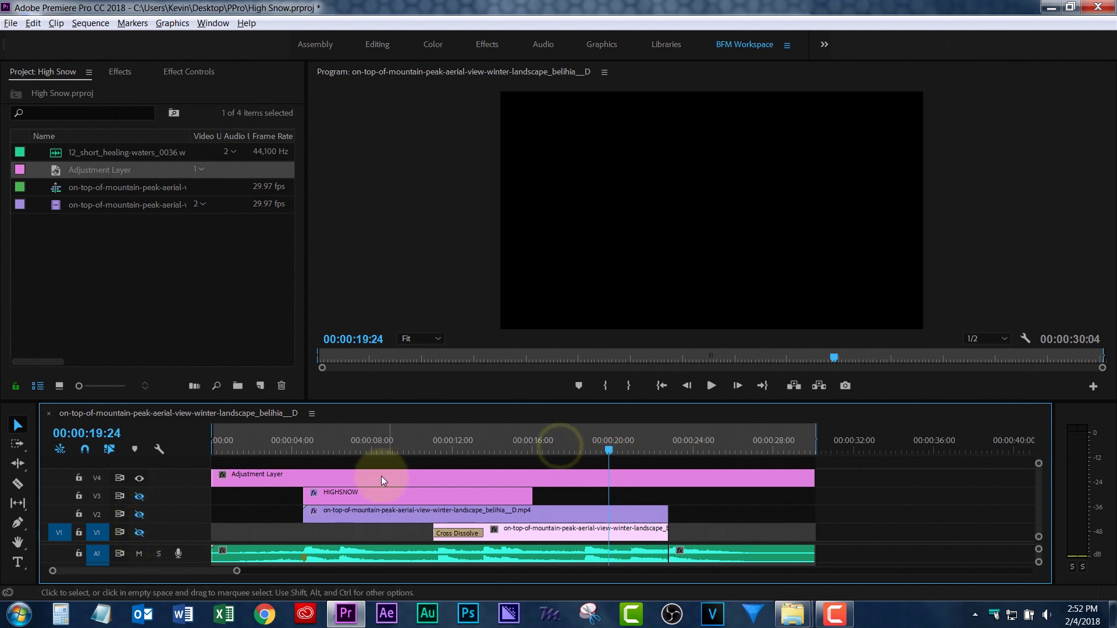
{"action": "left_click", "coordinate": [313, 474]}
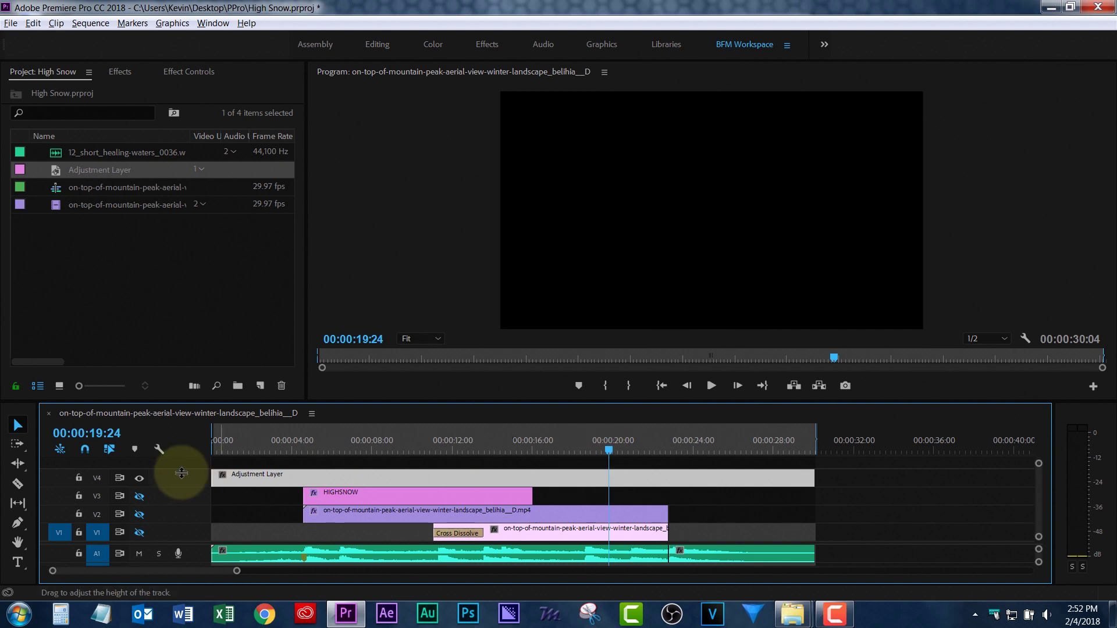
Show tracks V3, V2 and V1 again and save the project
{"action": "left_click", "coordinate": [141, 495]}
{"action": "left_click", "coordinate": [140, 514]}
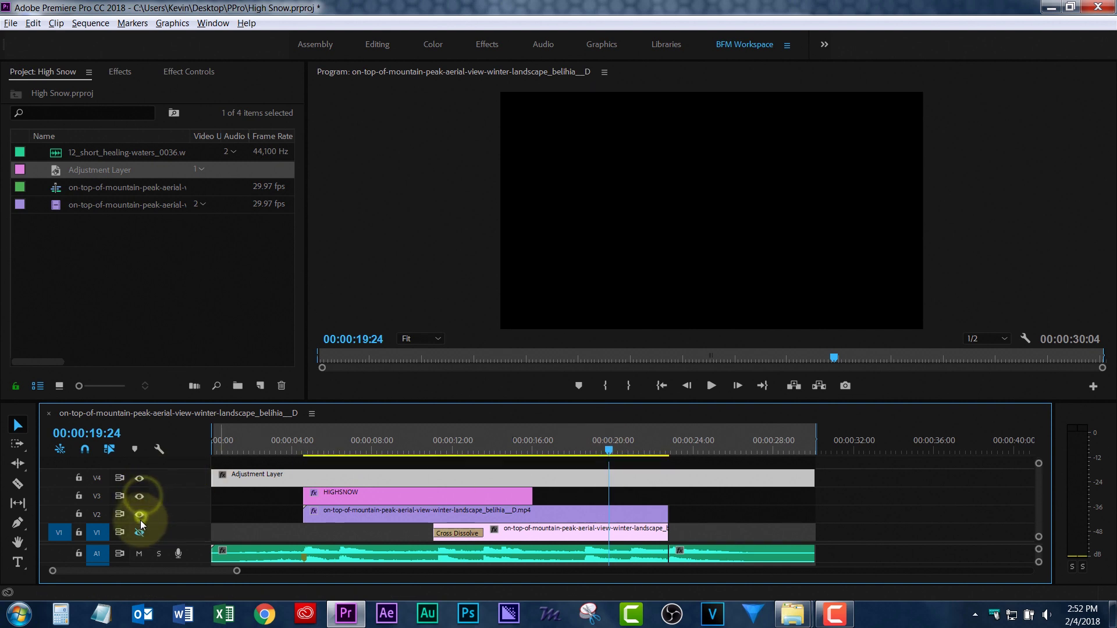
{"action": "left_click", "coordinate": [141, 532]}
{"action": "key", "text": "ctrl+s"}
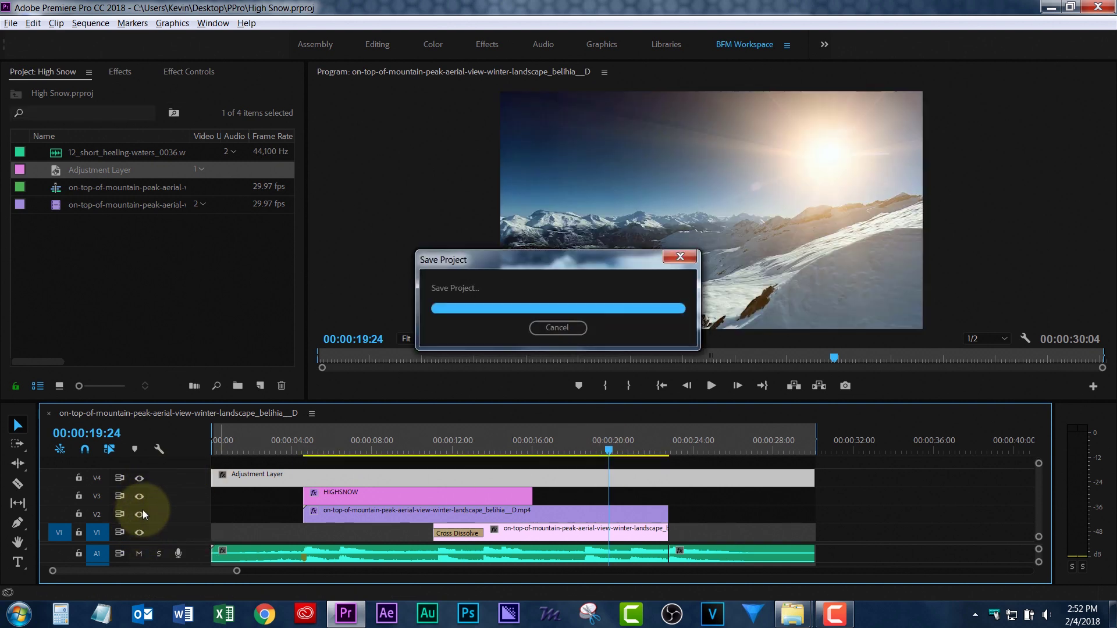
{"action": "left_click", "coordinate": [120, 71]}
Search effects for 'fast c' and apply Fast Color Corrector to the Adjustment Layer
{"action": "left_click", "coordinate": [86, 93]}
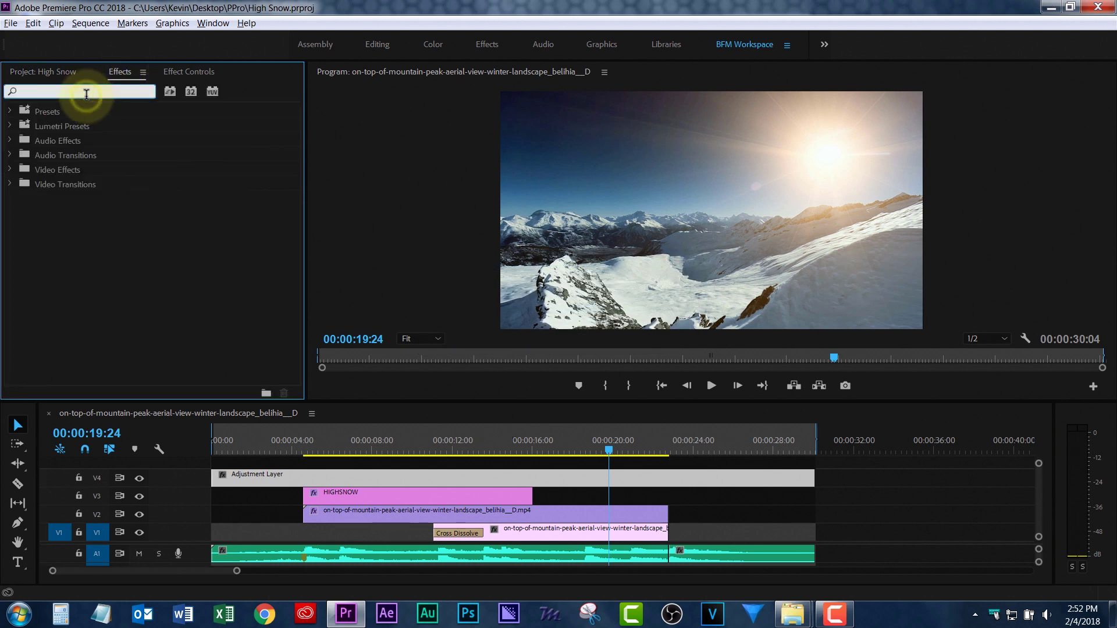
{"action": "type", "text": "fast c"}
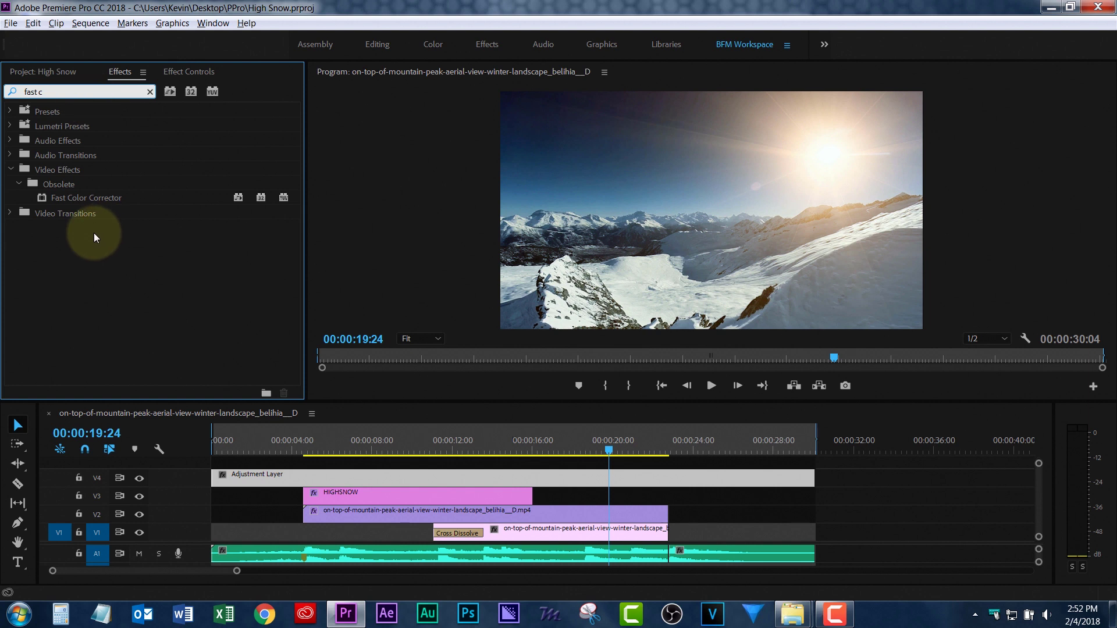
{"action": "left_click_drag", "start_coordinate": [43, 197], "coordinate": [311, 474]}
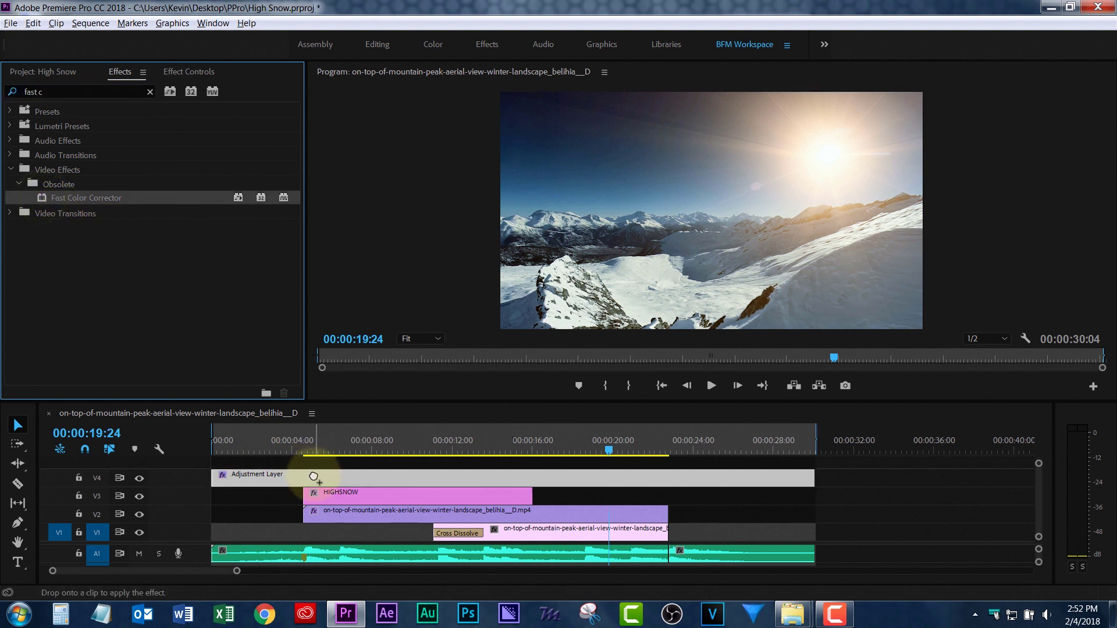
Set Fast Color Corrector Input Black Level to 20 and Input Gray Level to 0.86
{"action": "left_click", "coordinate": [200, 71]}
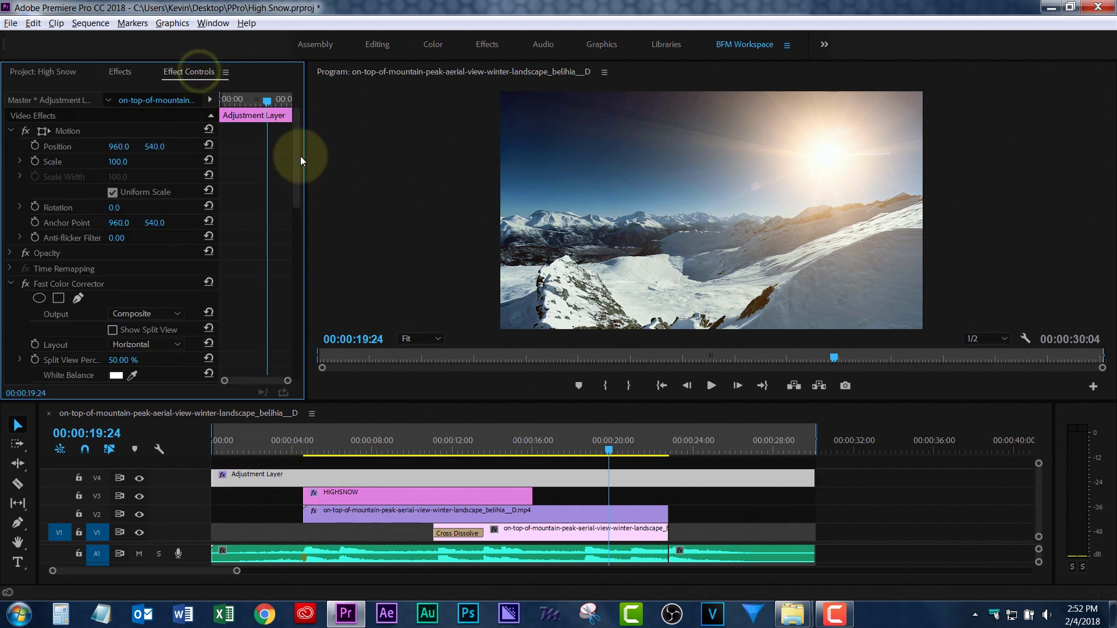
{"action": "left_click_drag", "start_coordinate": [295, 160], "coordinate": [356, 320]}
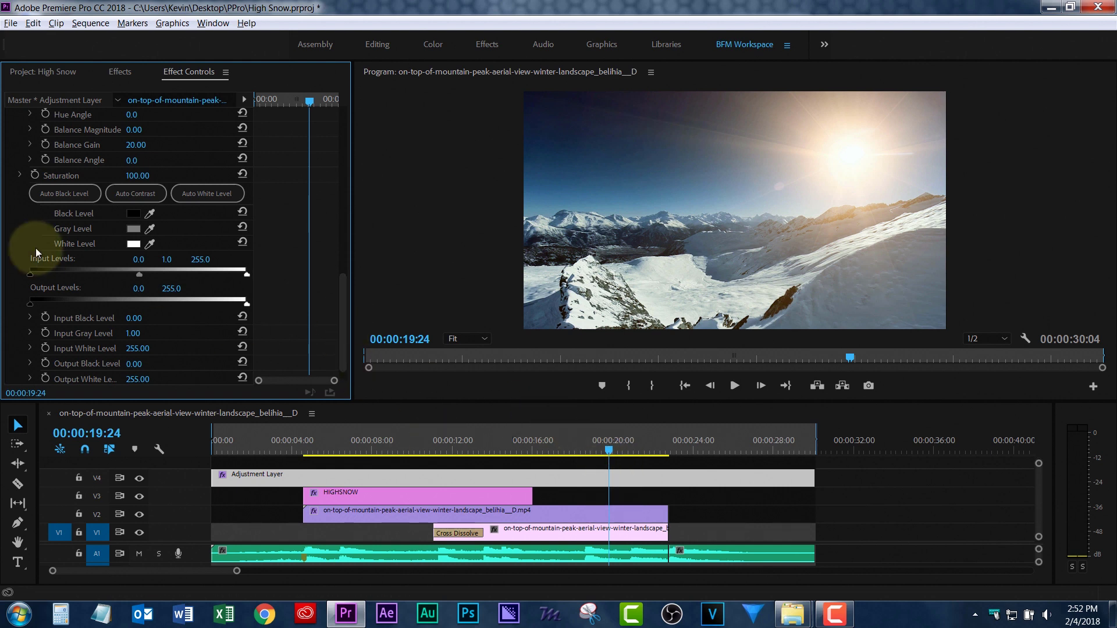
{"action": "left_click", "coordinate": [141, 258]}
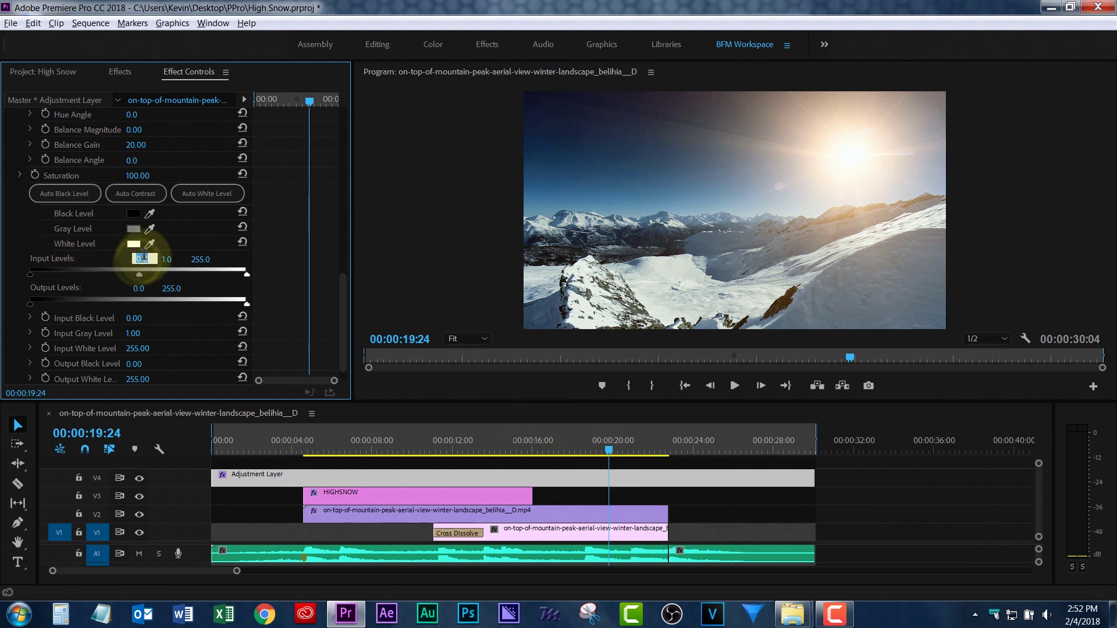
{"action": "key", "text": "Return"}
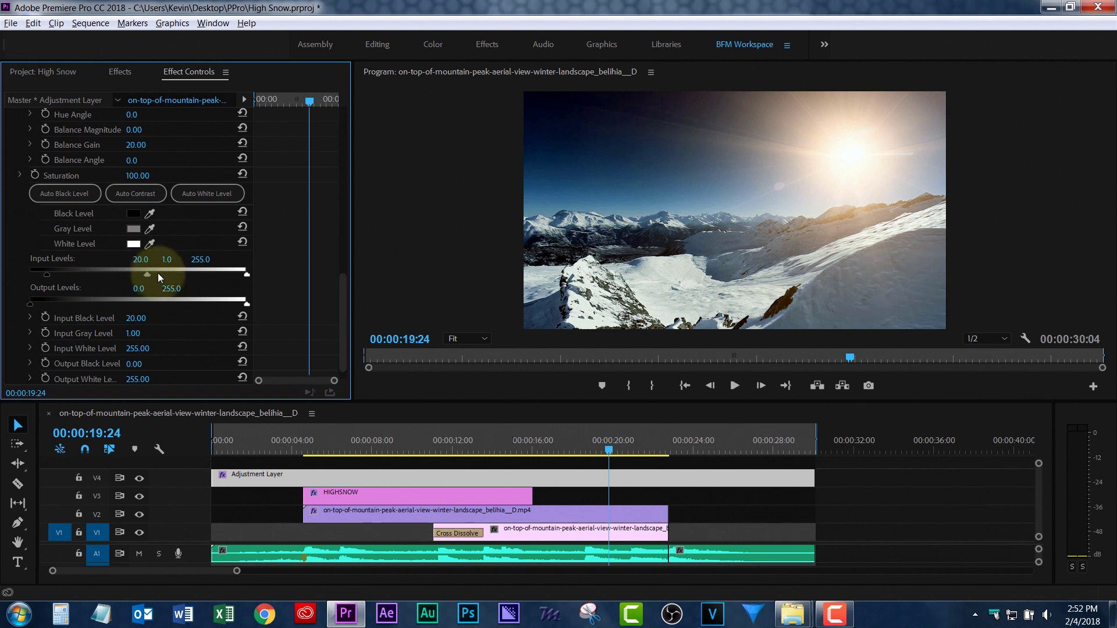
{"action": "left_click_drag", "start_coordinate": [149, 274], "coordinate": [142, 279]}
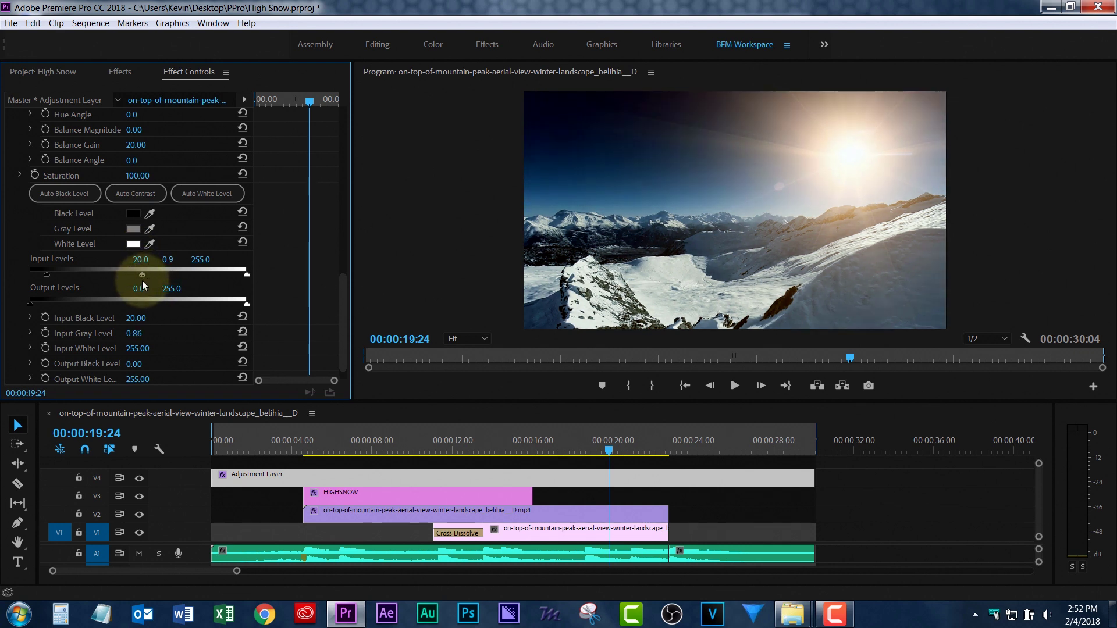
Compare the grade at 15:01, 12:01 and 08:17 by toggling the adjustment layer, save, and replay
{"action": "left_click", "coordinate": [513, 440]}
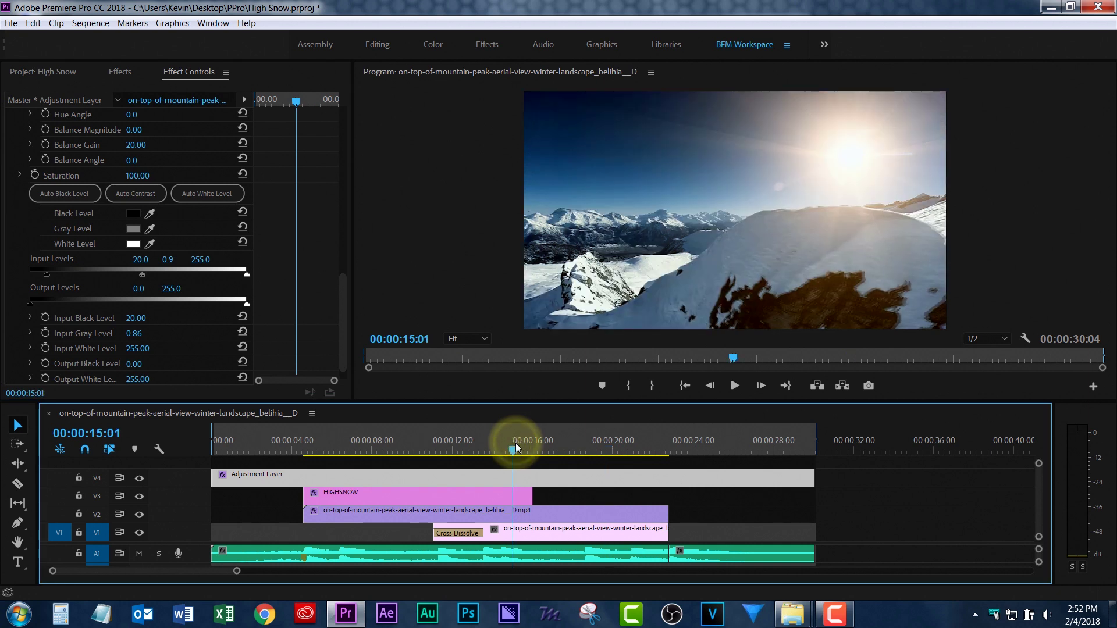
{"action": "left_click", "coordinate": [454, 446]}
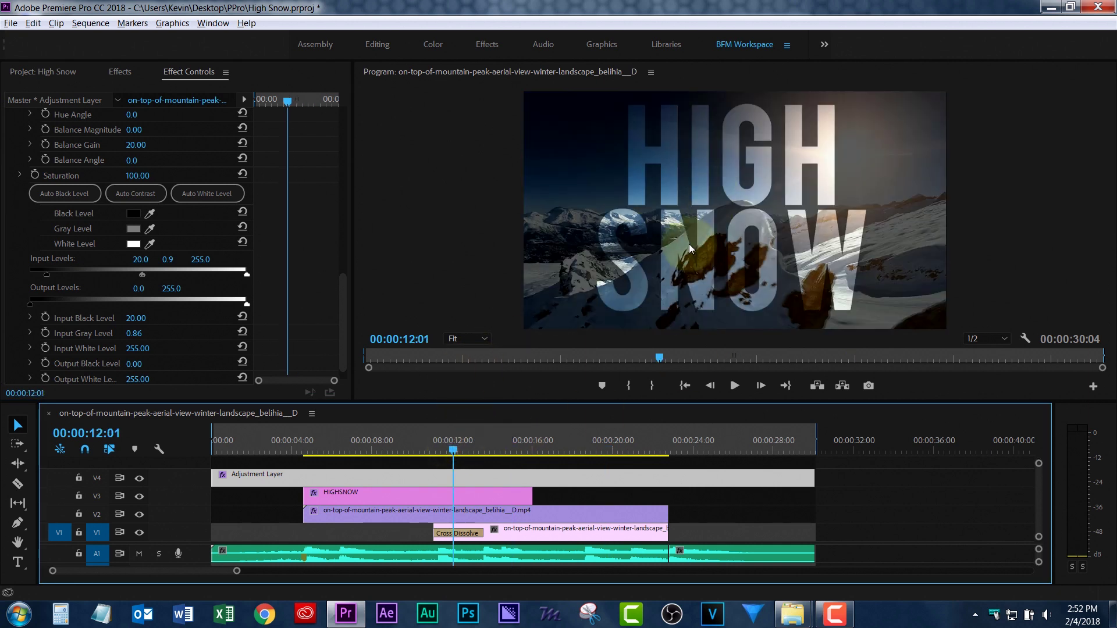
{"action": "left_click", "coordinate": [384, 440]}
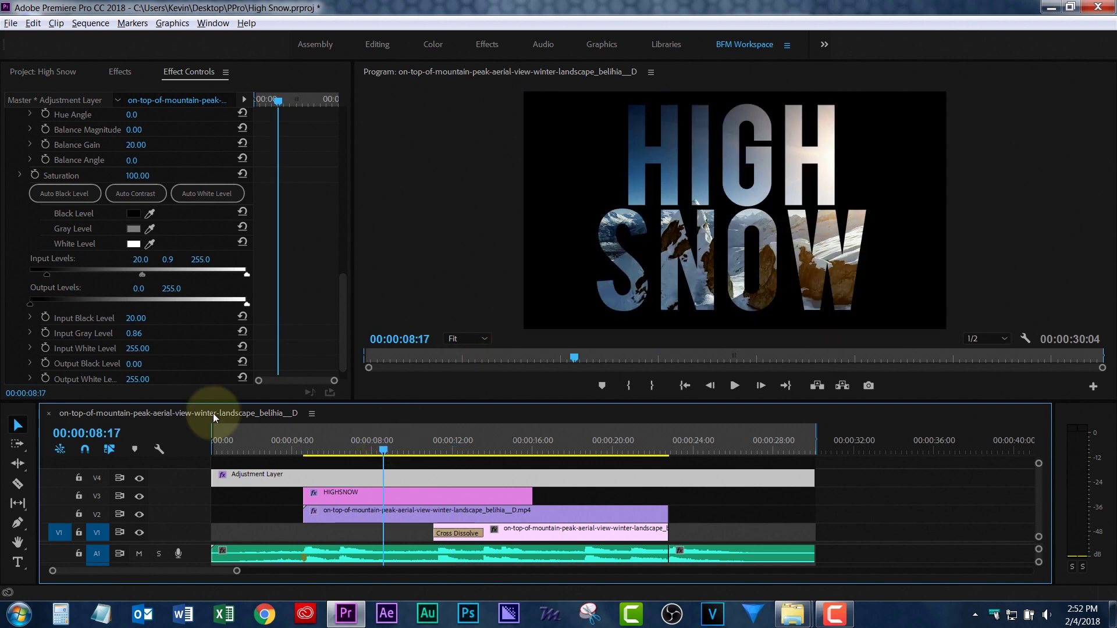
{"action": "left_click", "coordinate": [139, 479]}
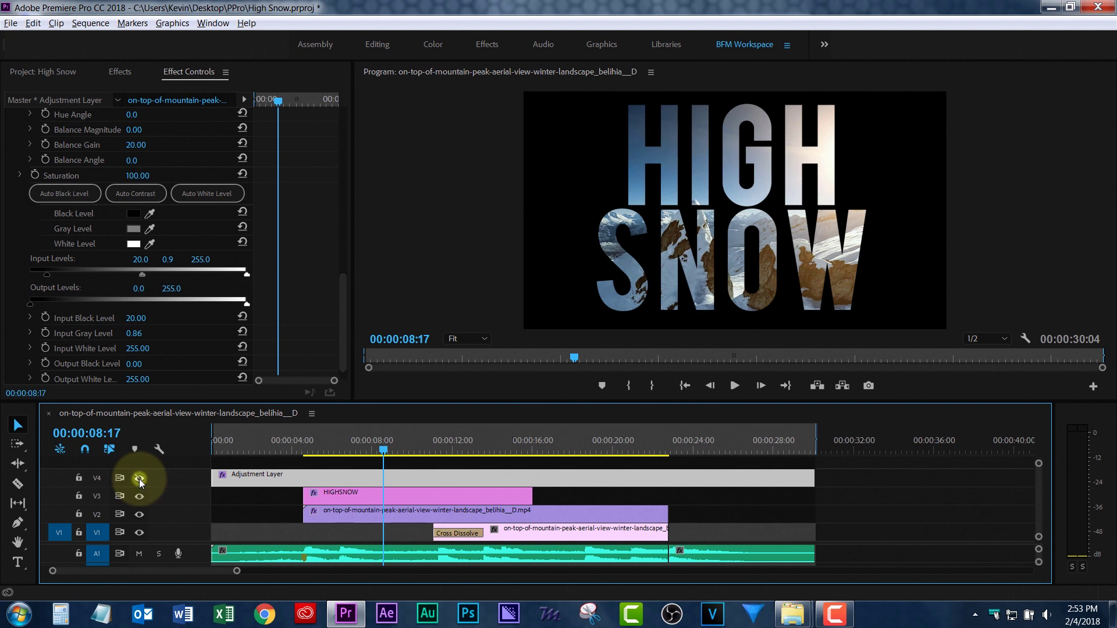
{"action": "left_click", "coordinate": [139, 479]}
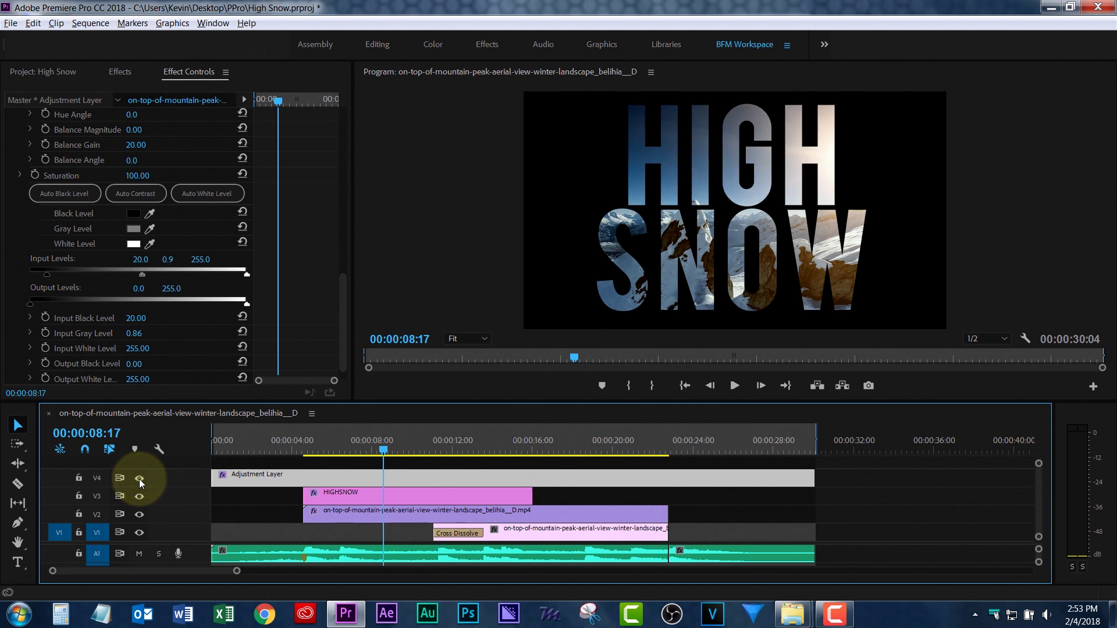
{"action": "left_click", "coordinate": [139, 479]}
{"action": "left_click", "coordinate": [139, 478]}
{"action": "key", "text": "ctrl+s"}
{"action": "key", "text": "Home"}
{"action": "key", "text": "space"}
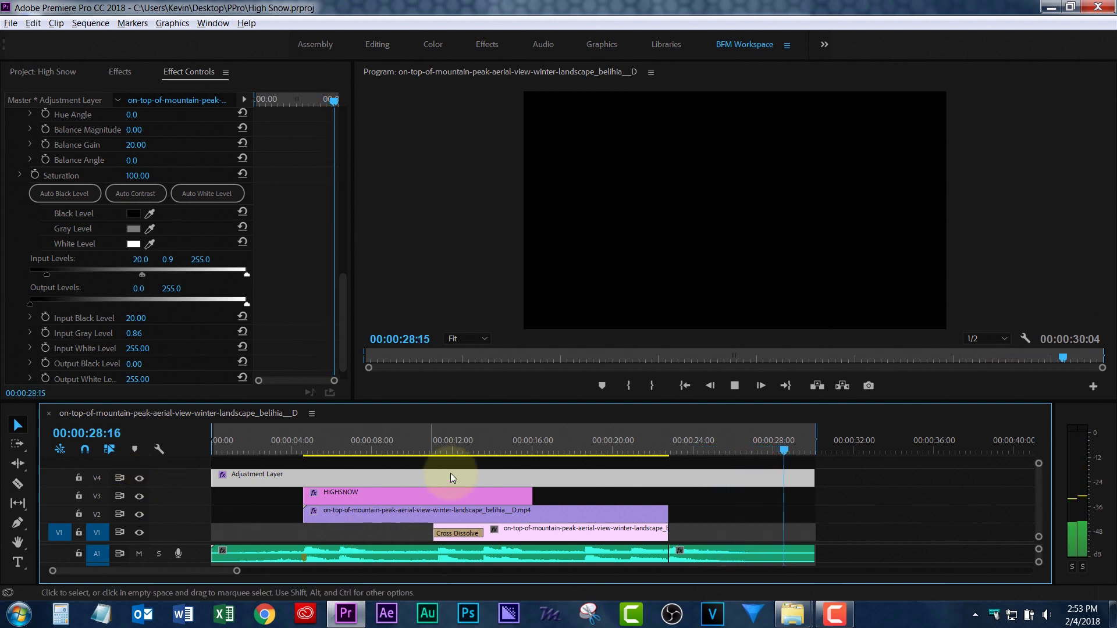
Stop playback by clicking the ruler at 00:00:17:26 on the graded mountain shot
{"action": "left_click", "coordinate": [571, 439]}
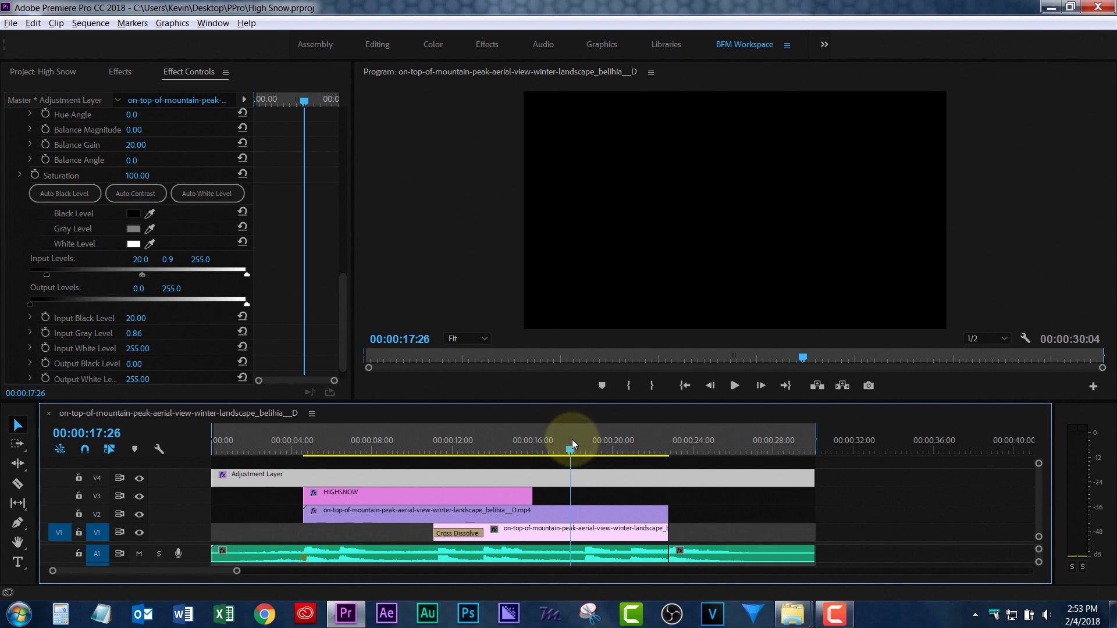